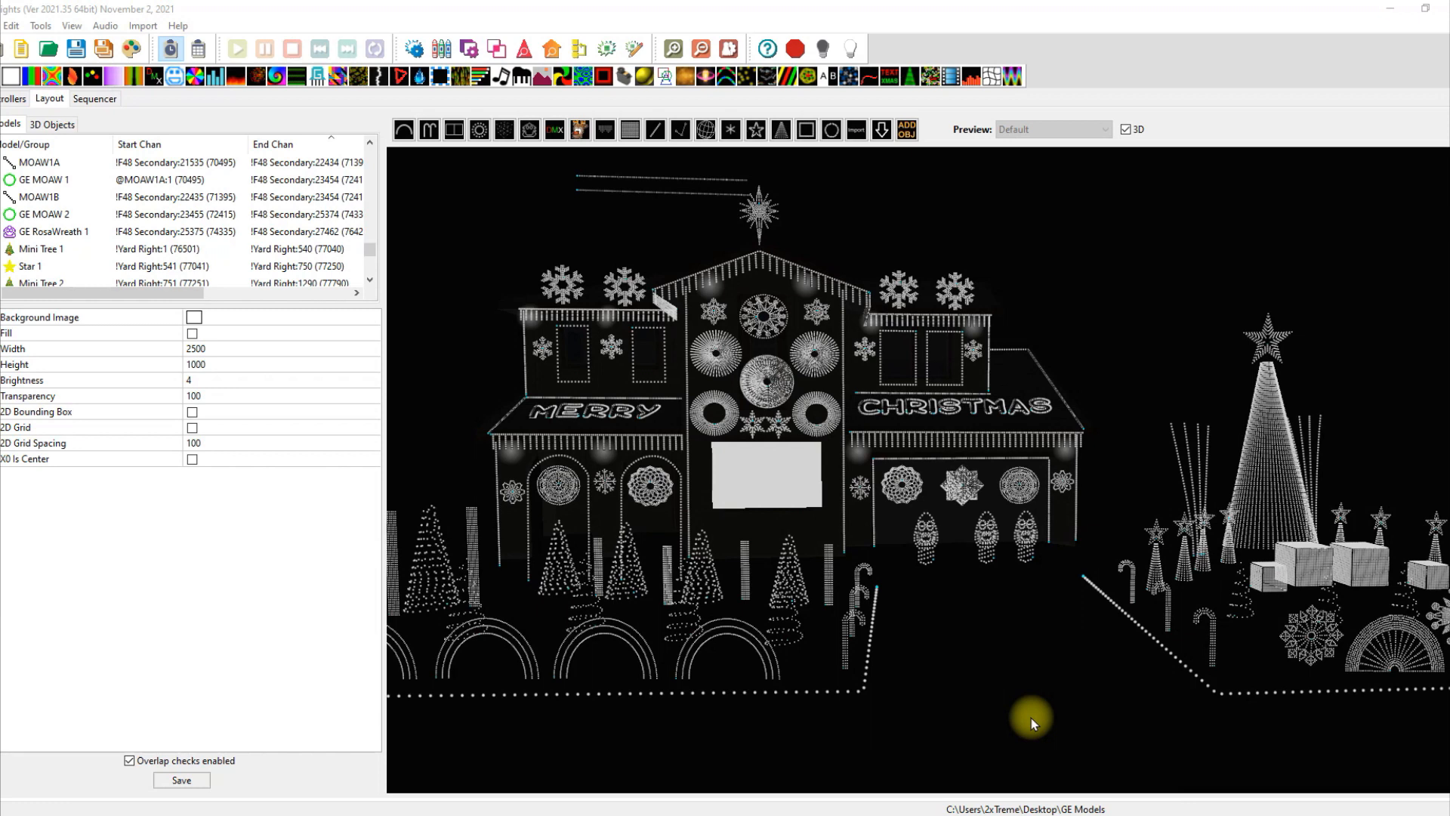
pyautogui.click(710, 347)
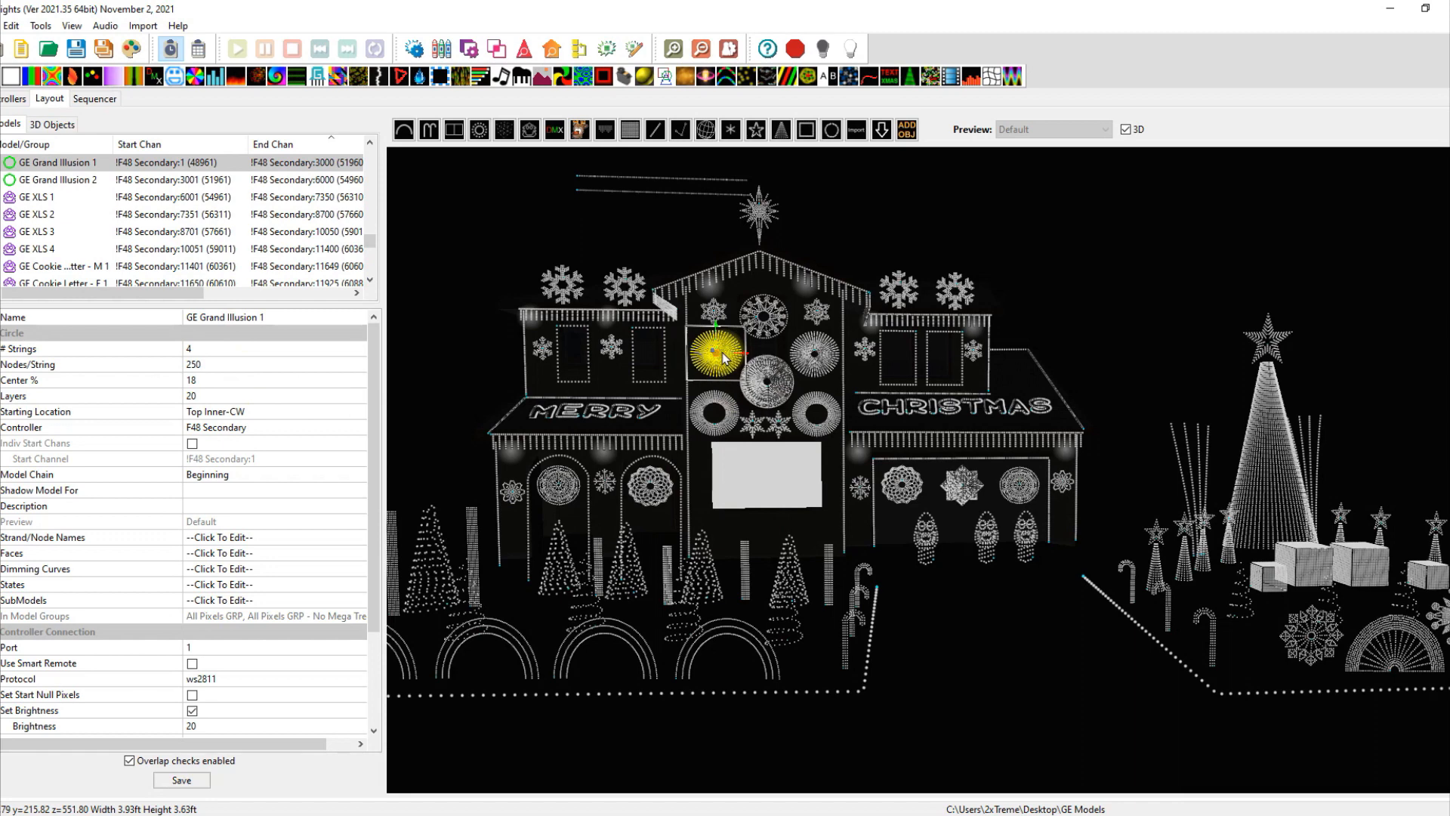
pyautogui.moveTo(723, 357); pyautogui.dragTo(719, 429)
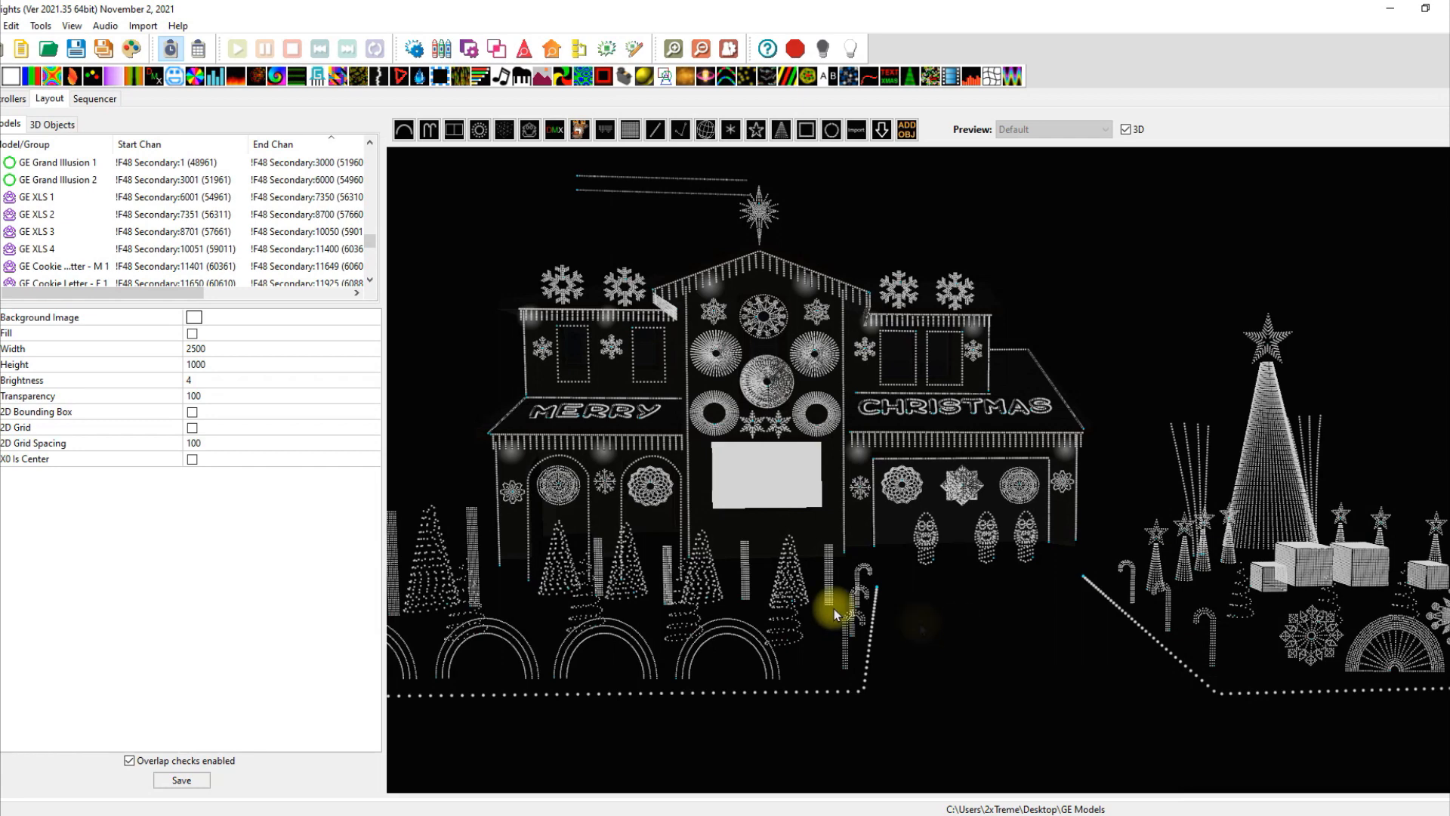
pyautogui.click(665, 481)
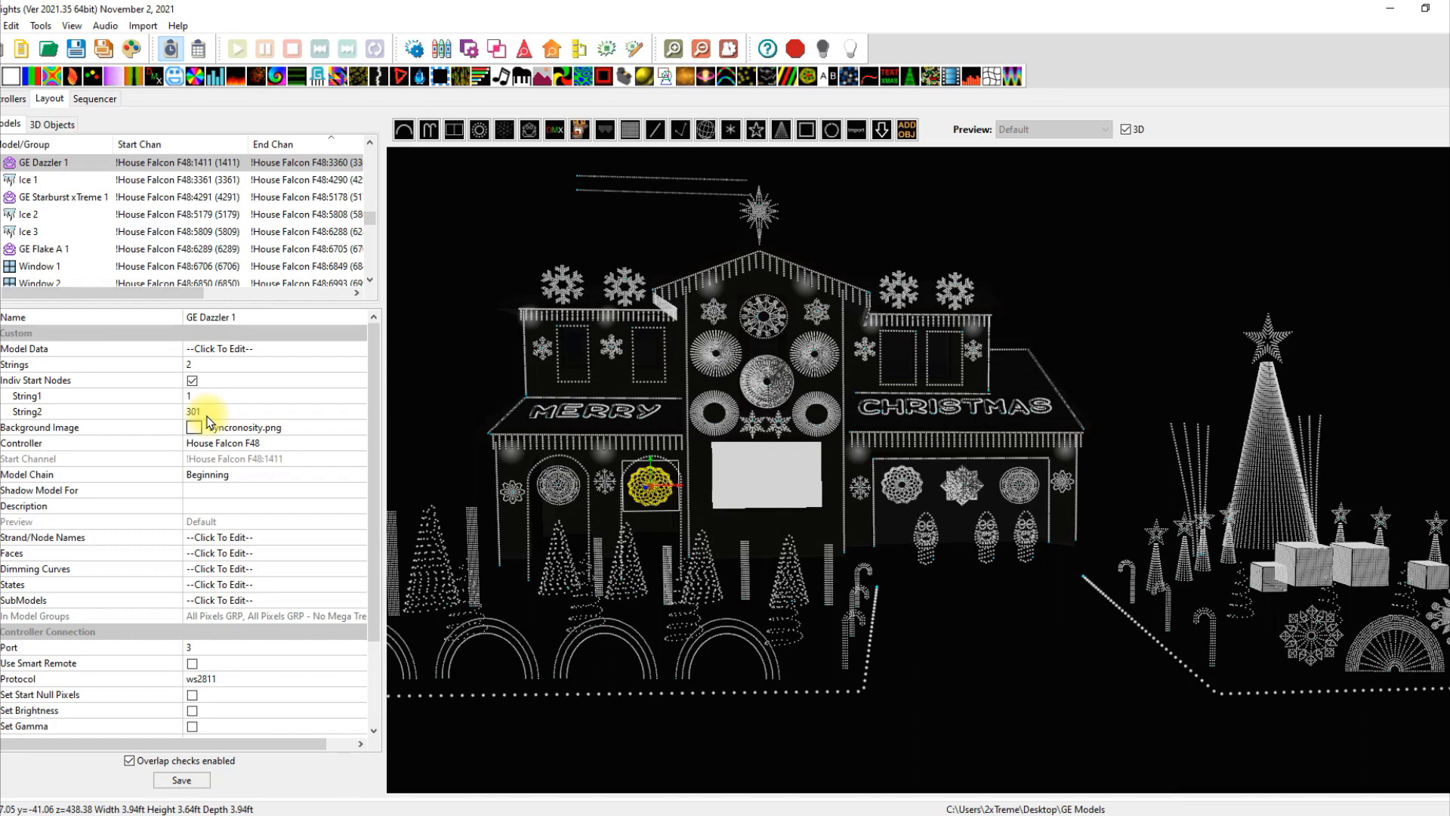
pyautogui.click(729, 361)
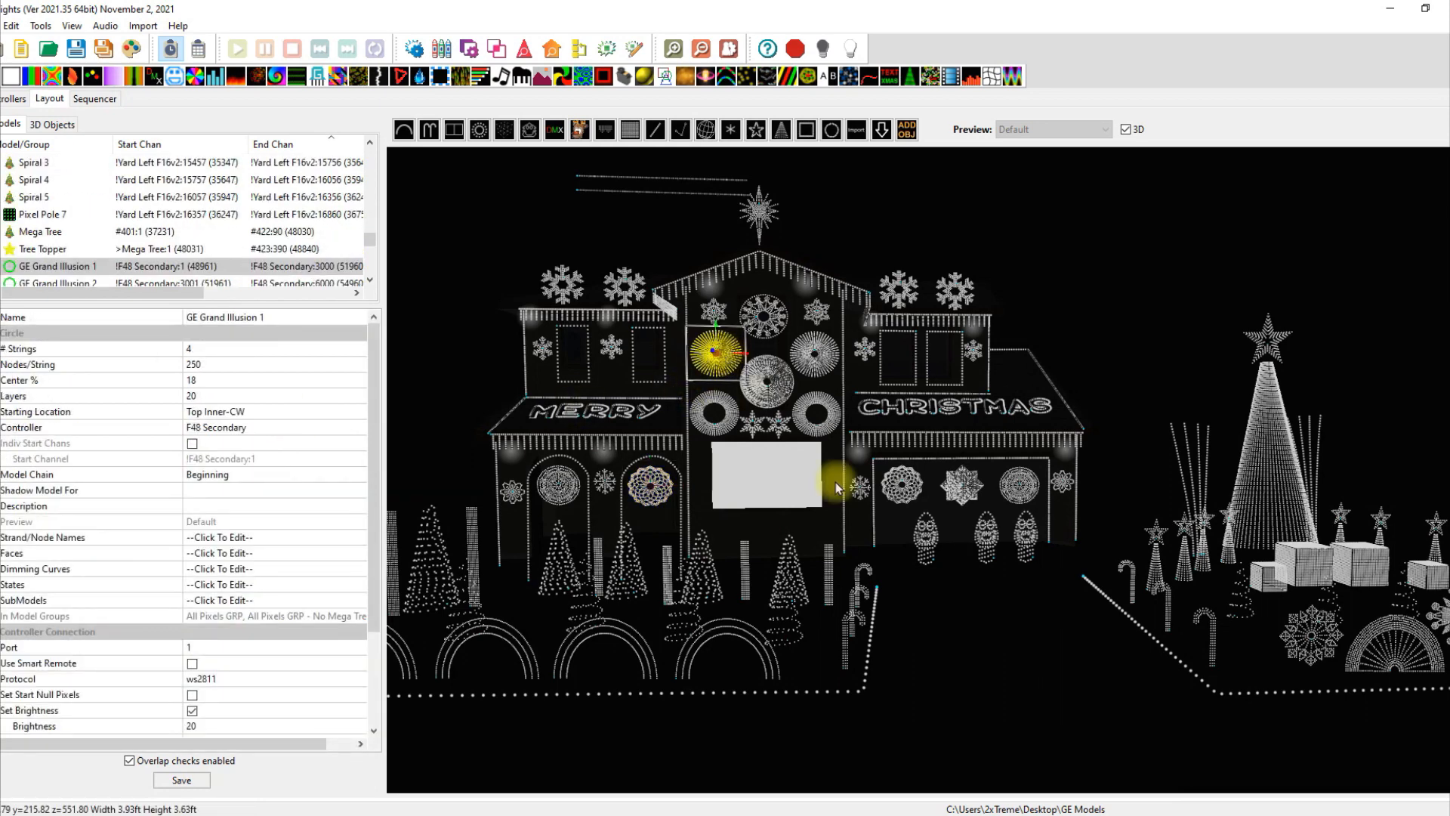
pyautogui.click(963, 648)
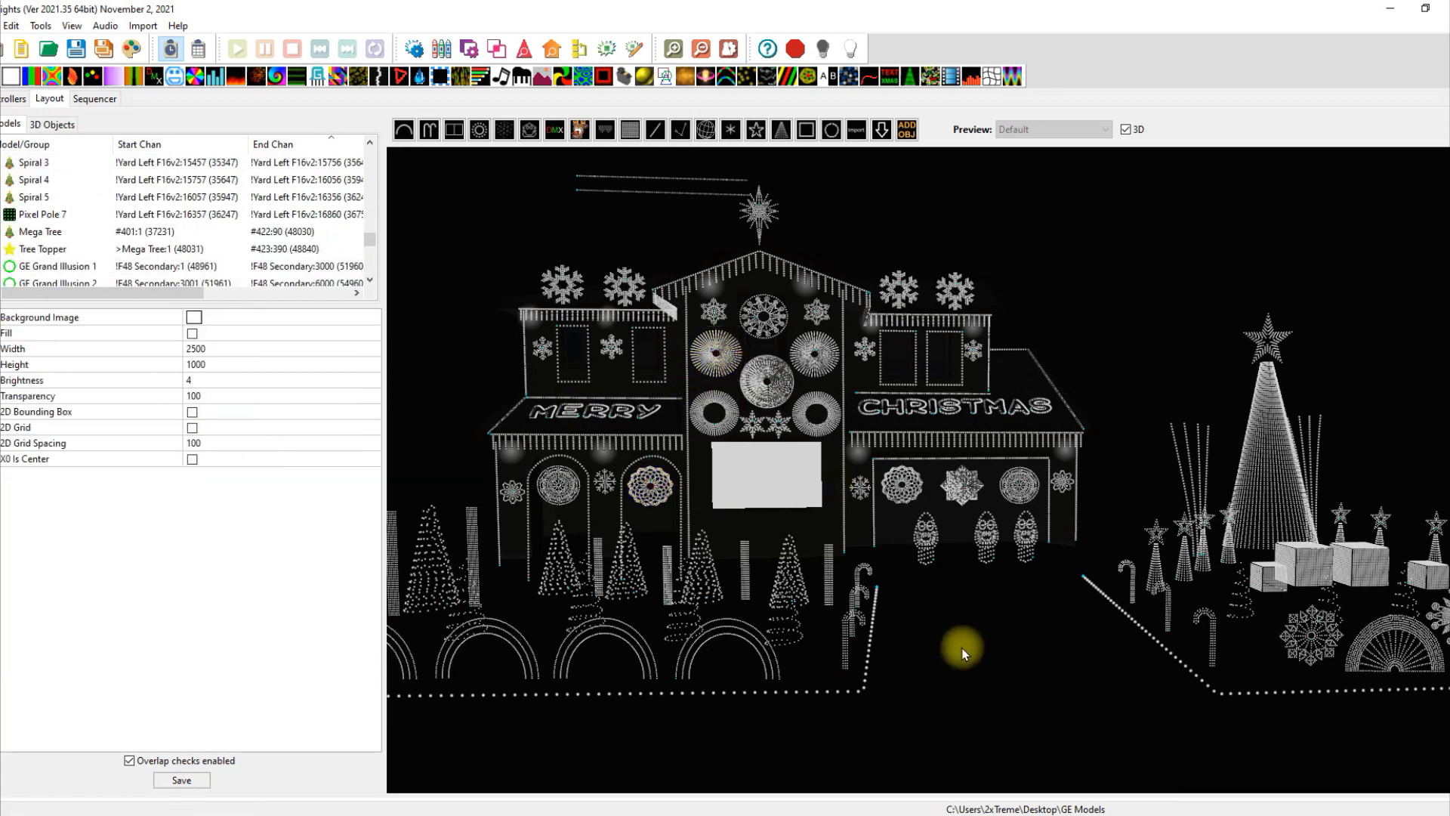
pyautogui.click(706, 430)
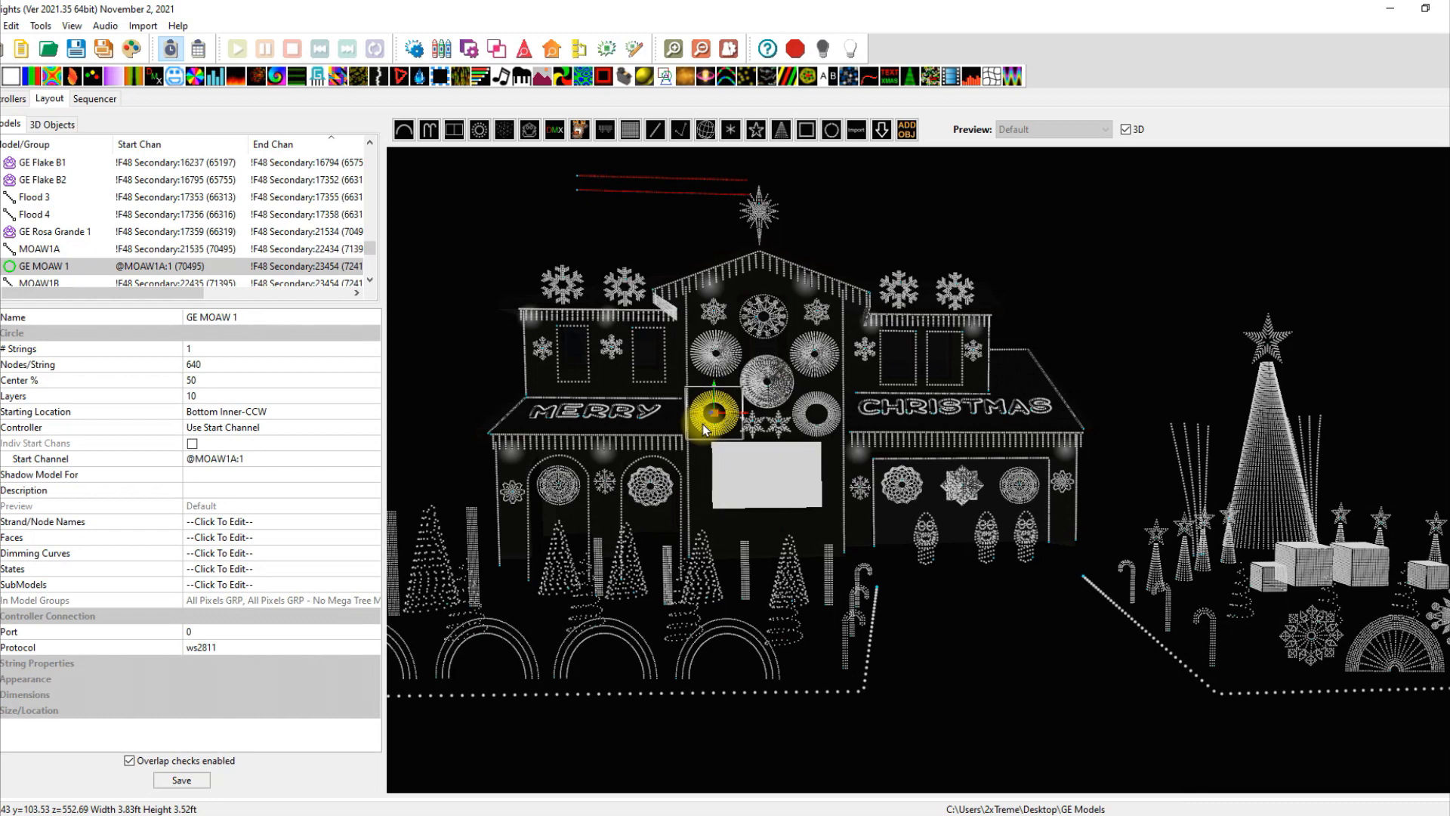
# Turn off the 3D preview, frame the whole house in 2D, and select GE MOAW 1.
pyautogui.click(993, 704)
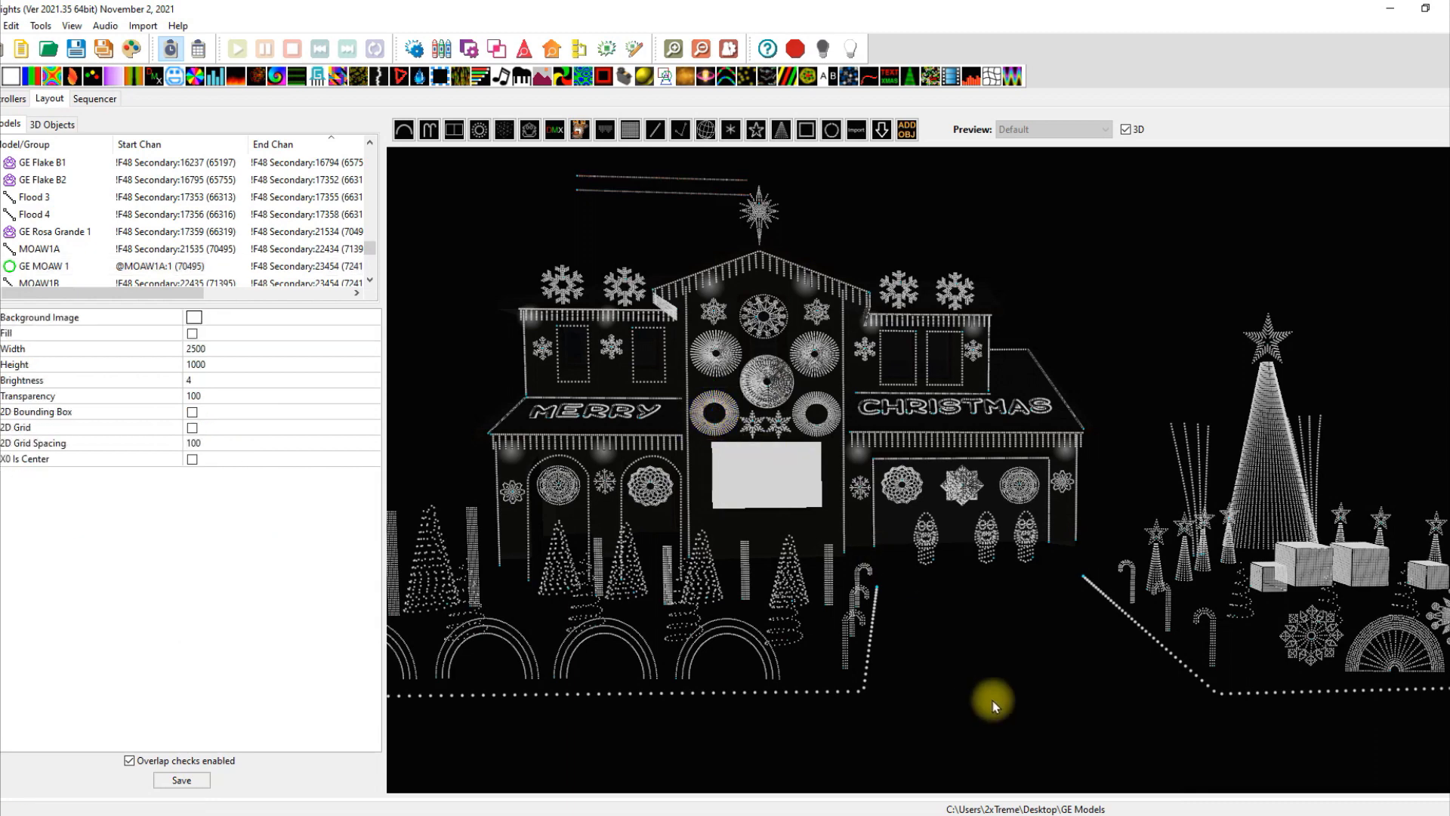
pyautogui.click(1126, 130)
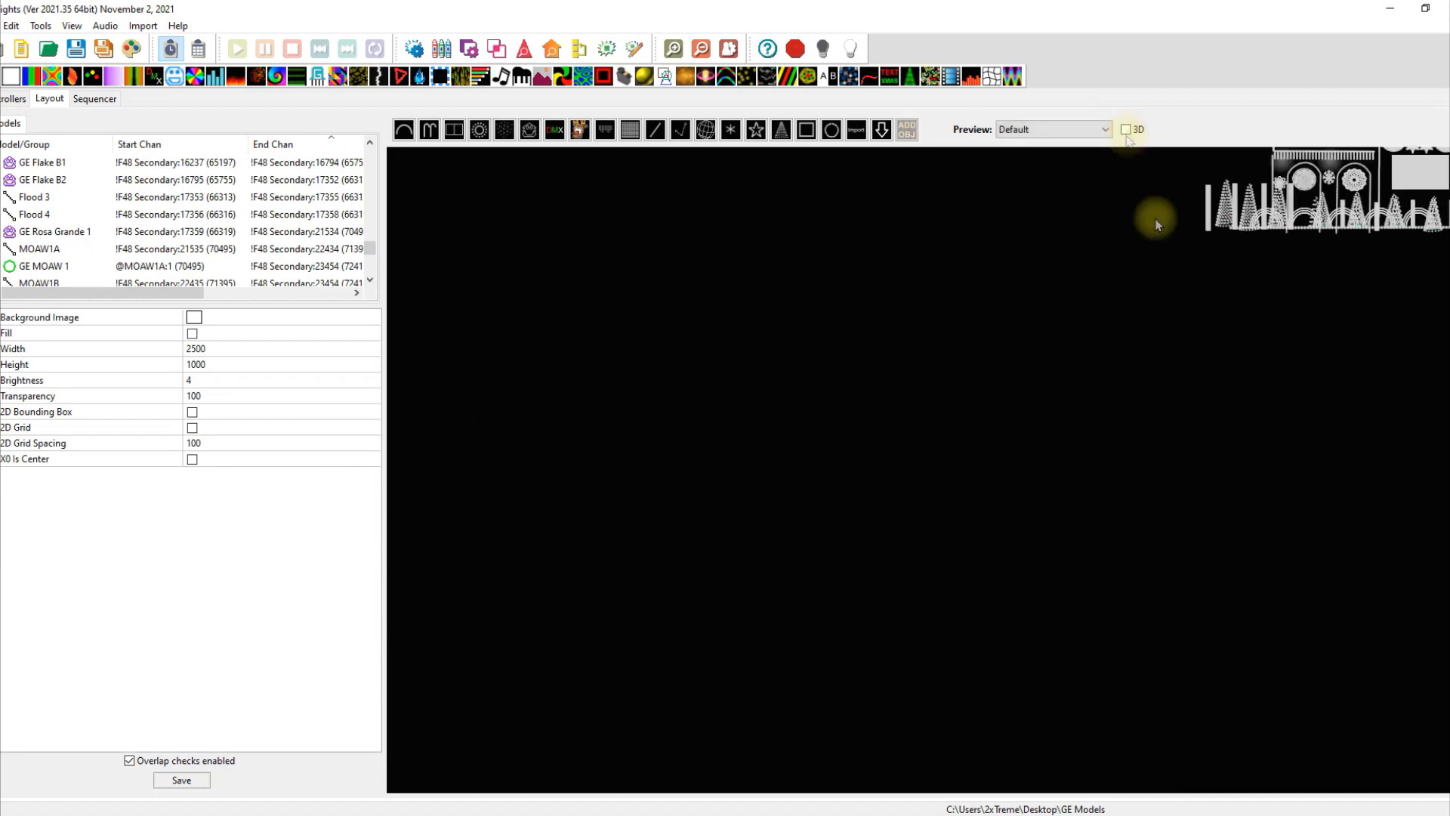
pyautogui.moveTo(722, 563); pyautogui.dragTo(586, 636)
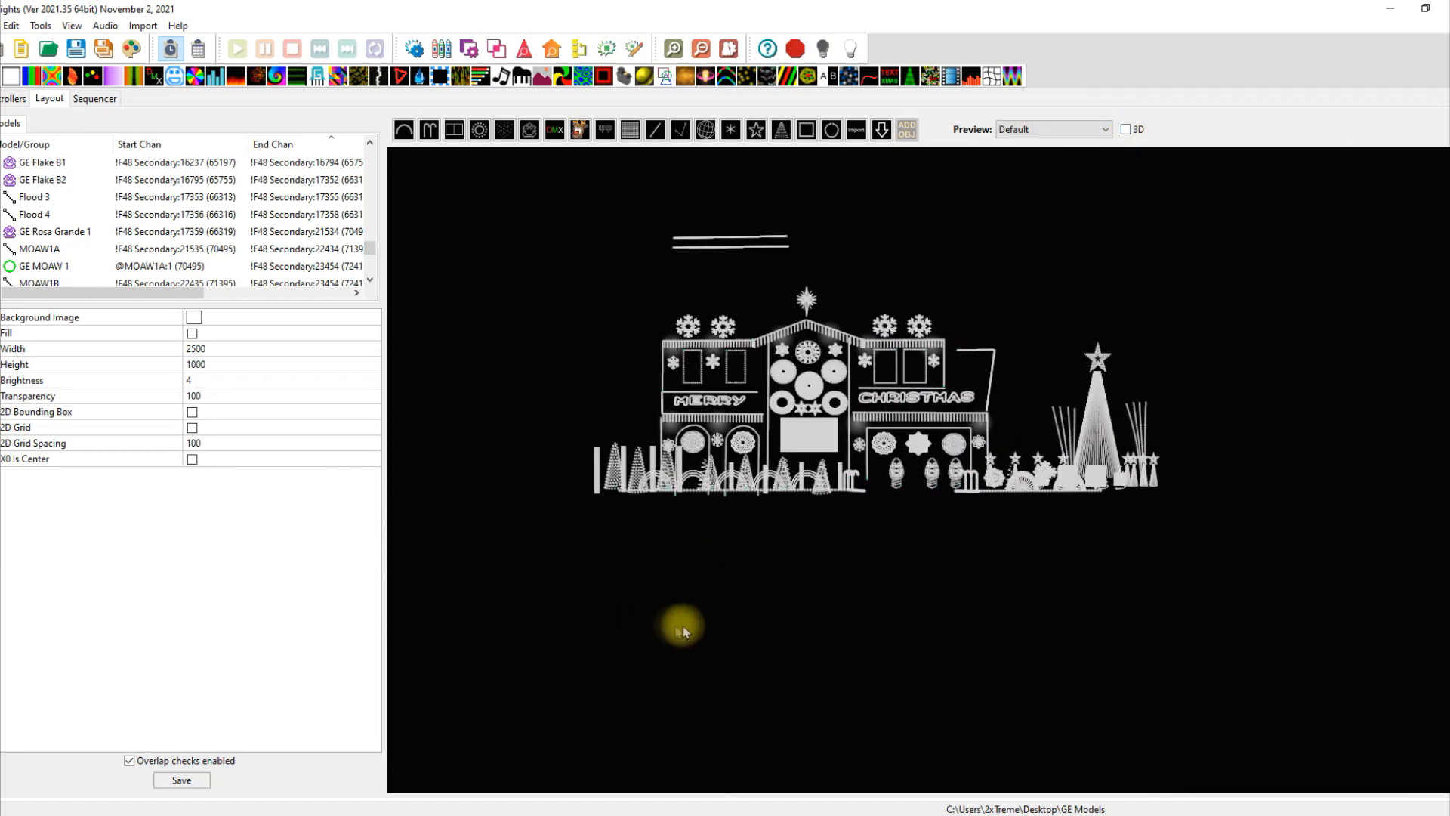
pyautogui.scroll(2, 682, 626)
pyautogui.moveTo(682, 625); pyautogui.dragTo(1002, 754)
pyautogui.scroll(3, 955, 663)
pyautogui.scroll(1, 987, 706)
pyautogui.scroll(-1, 1014, 771)
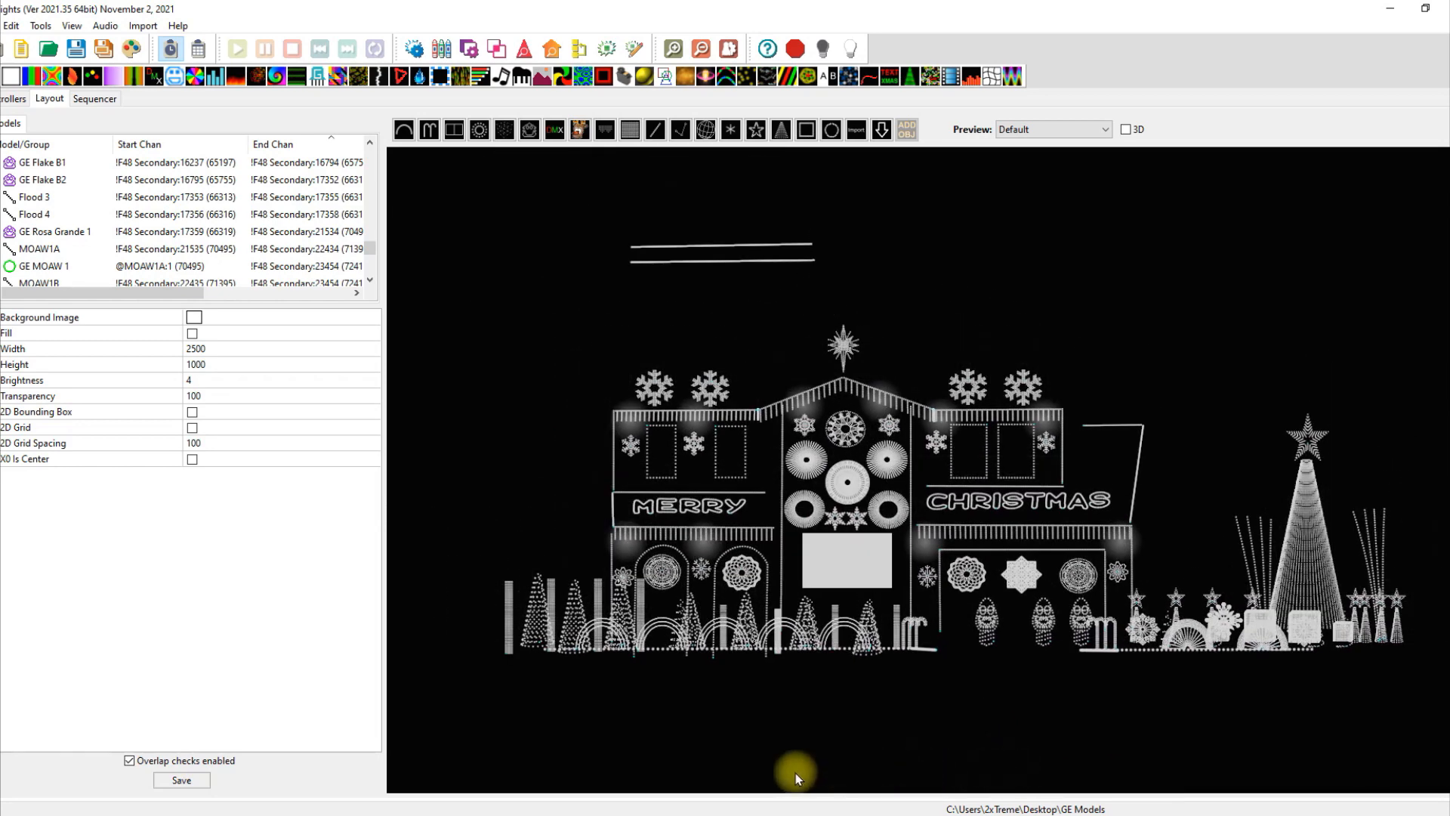
pyautogui.click(799, 523)
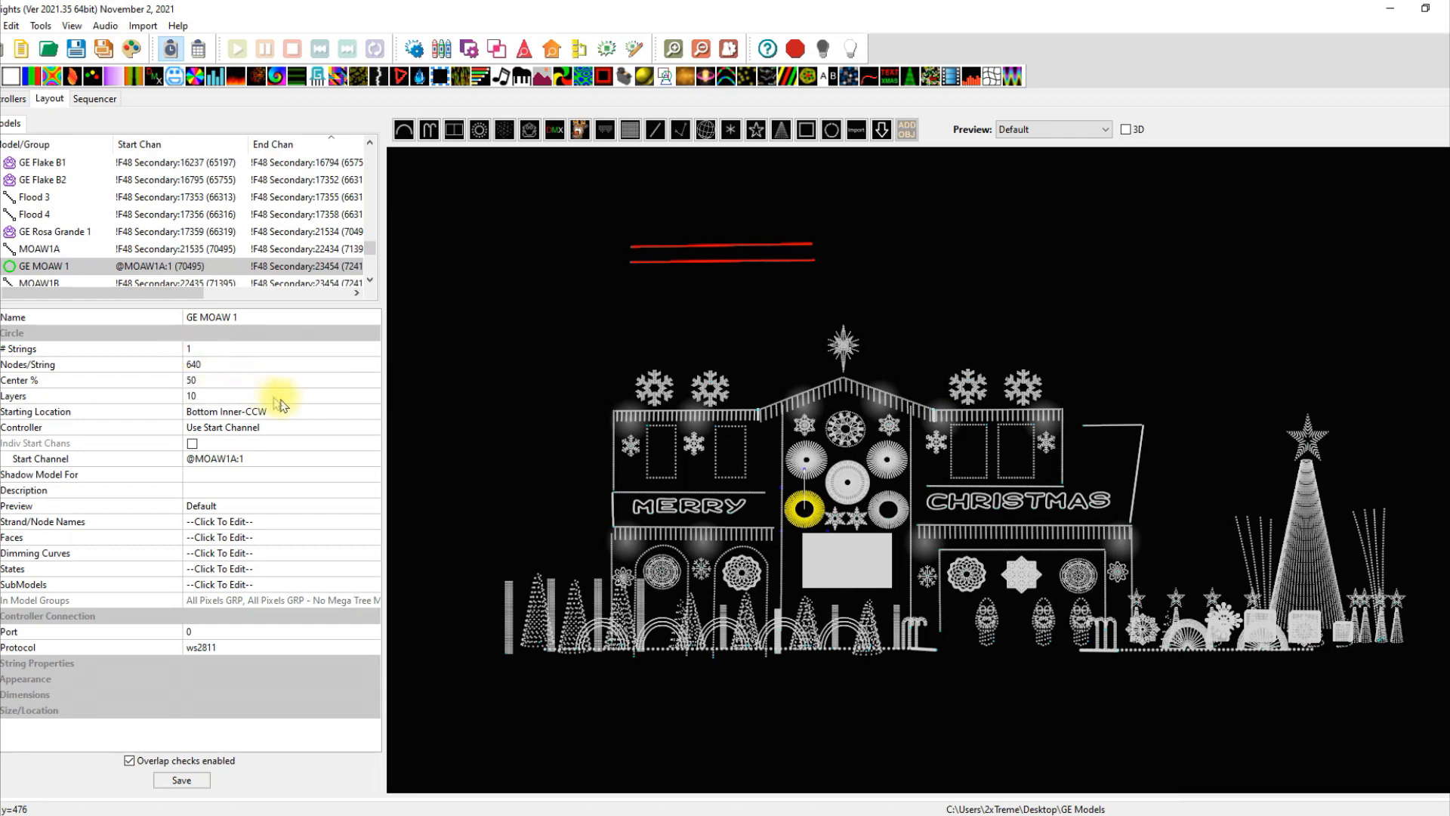
pyautogui.click(372, 427)
pyautogui.click(371, 427)
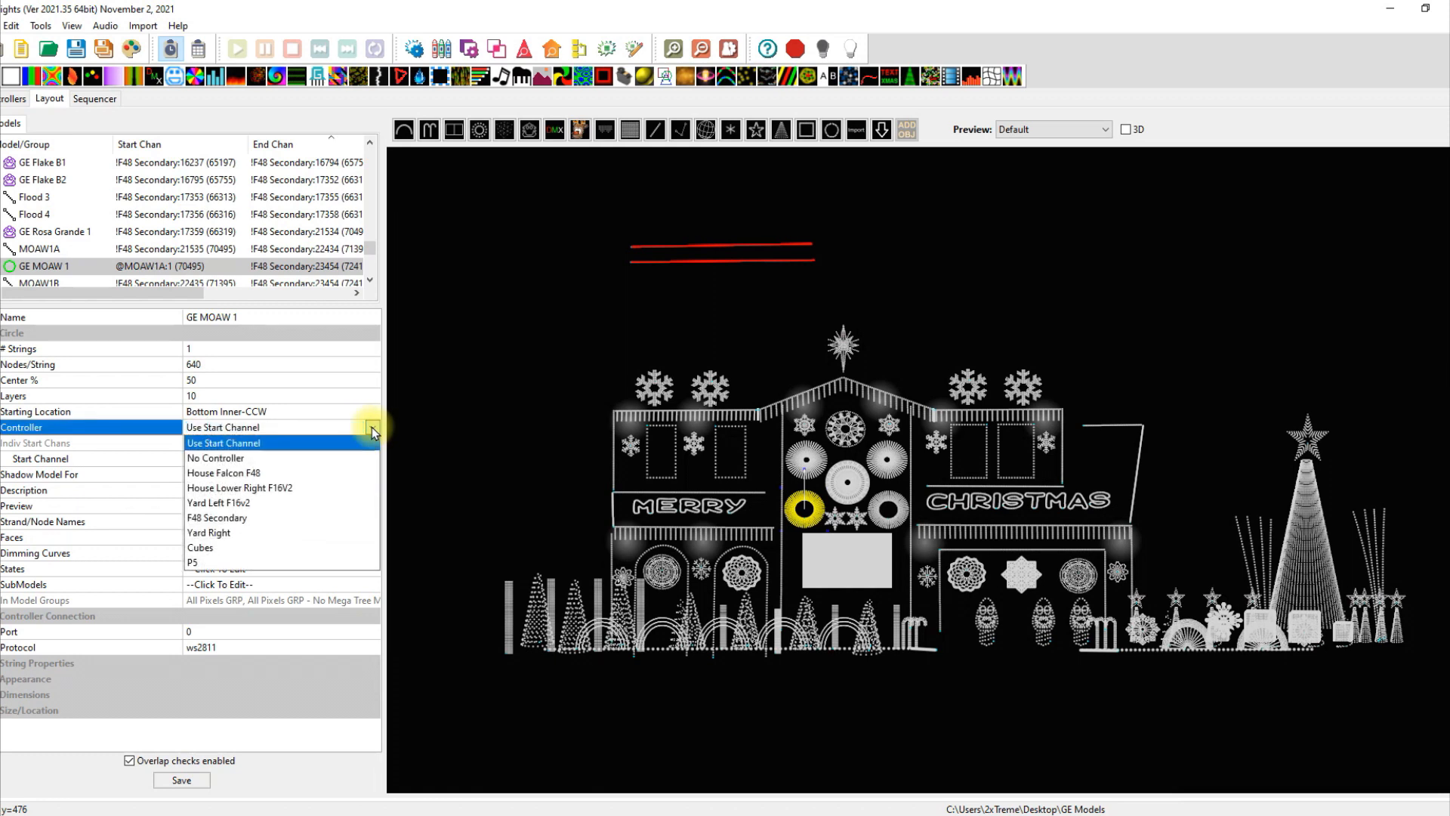
pyautogui.click(285, 475)
pyautogui.click(509, 379)
pyautogui.click(796, 523)
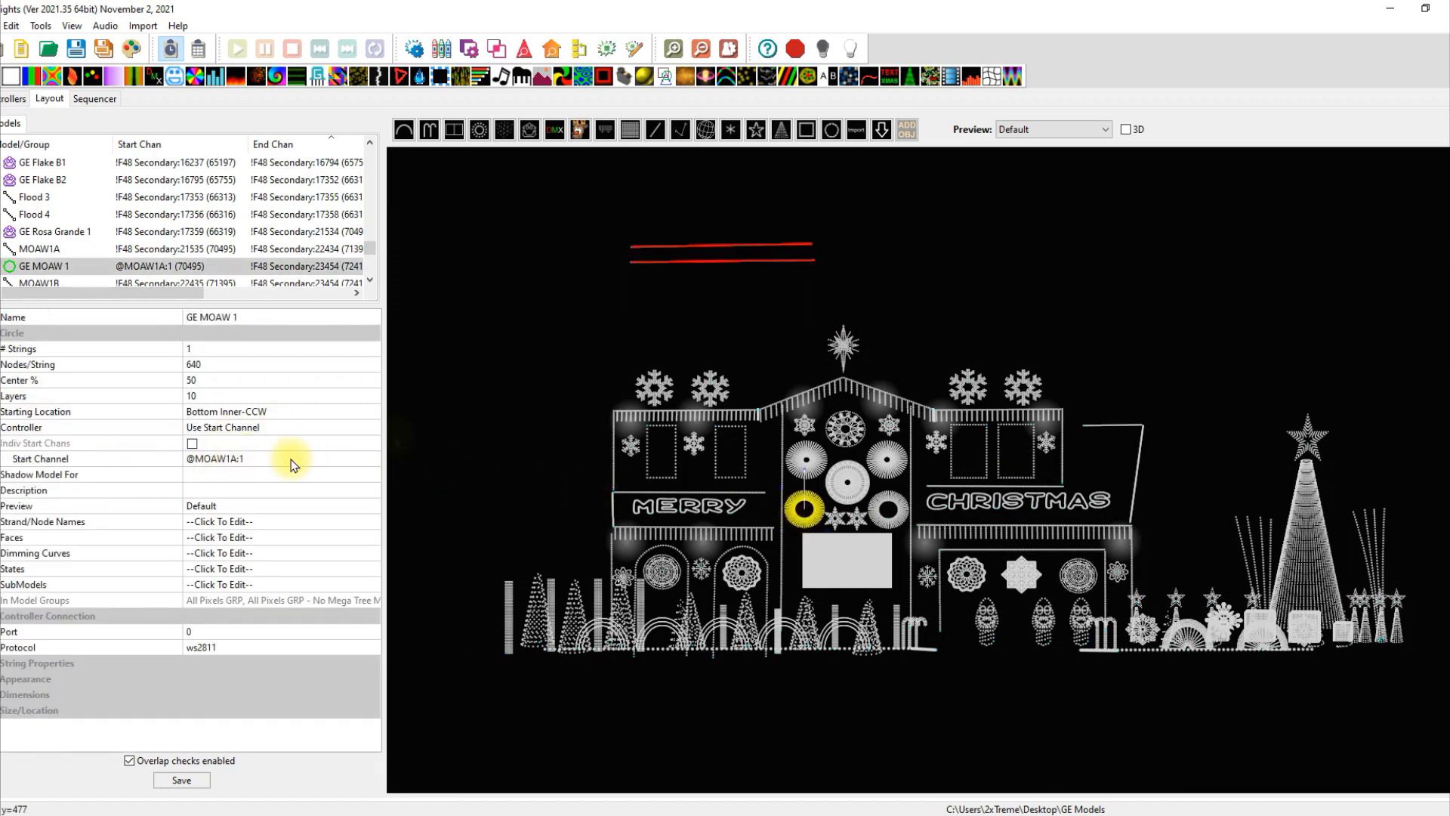
pyautogui.click(737, 285)
pyautogui.click(737, 247)
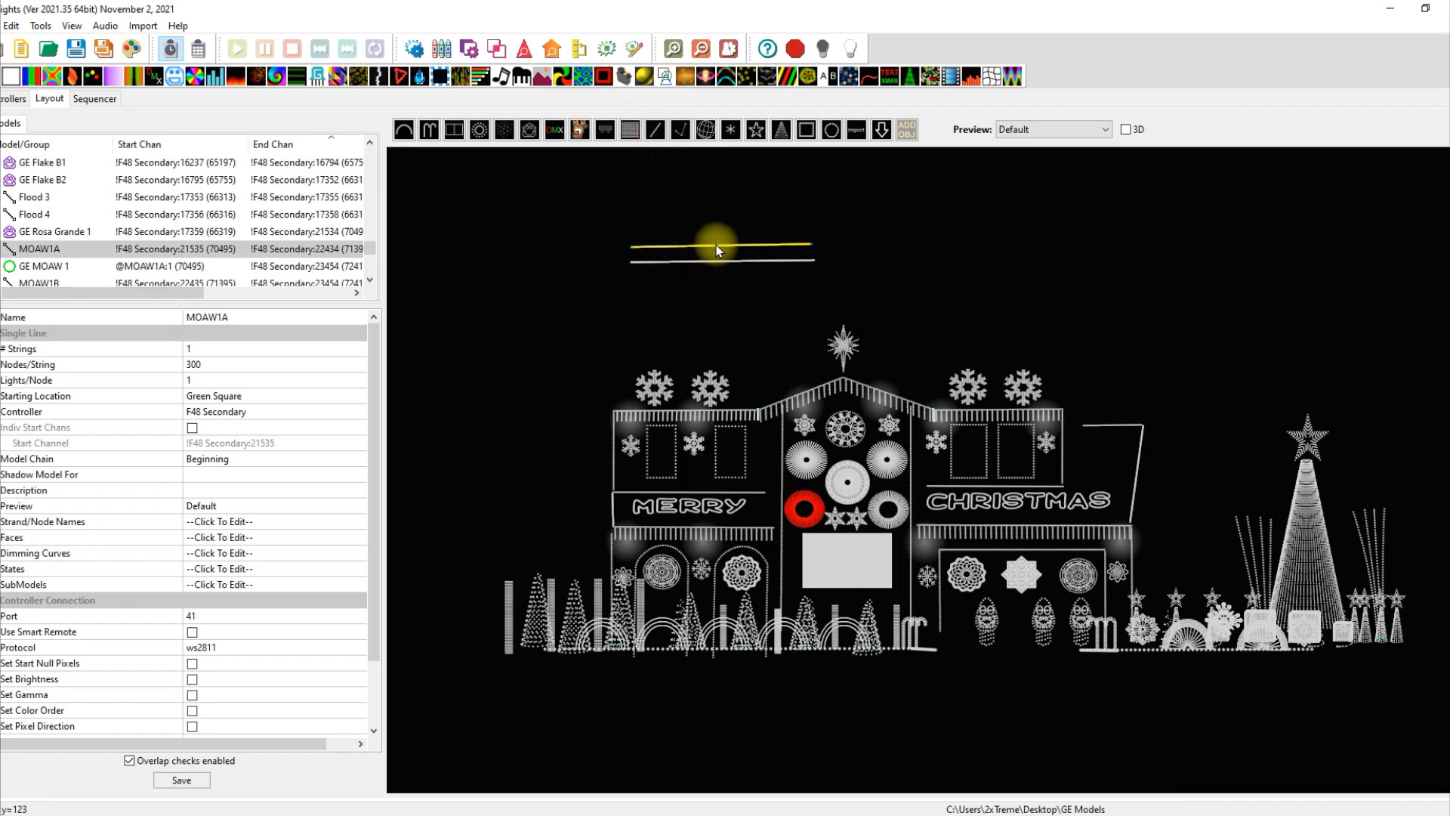
pyautogui.click(720, 271)
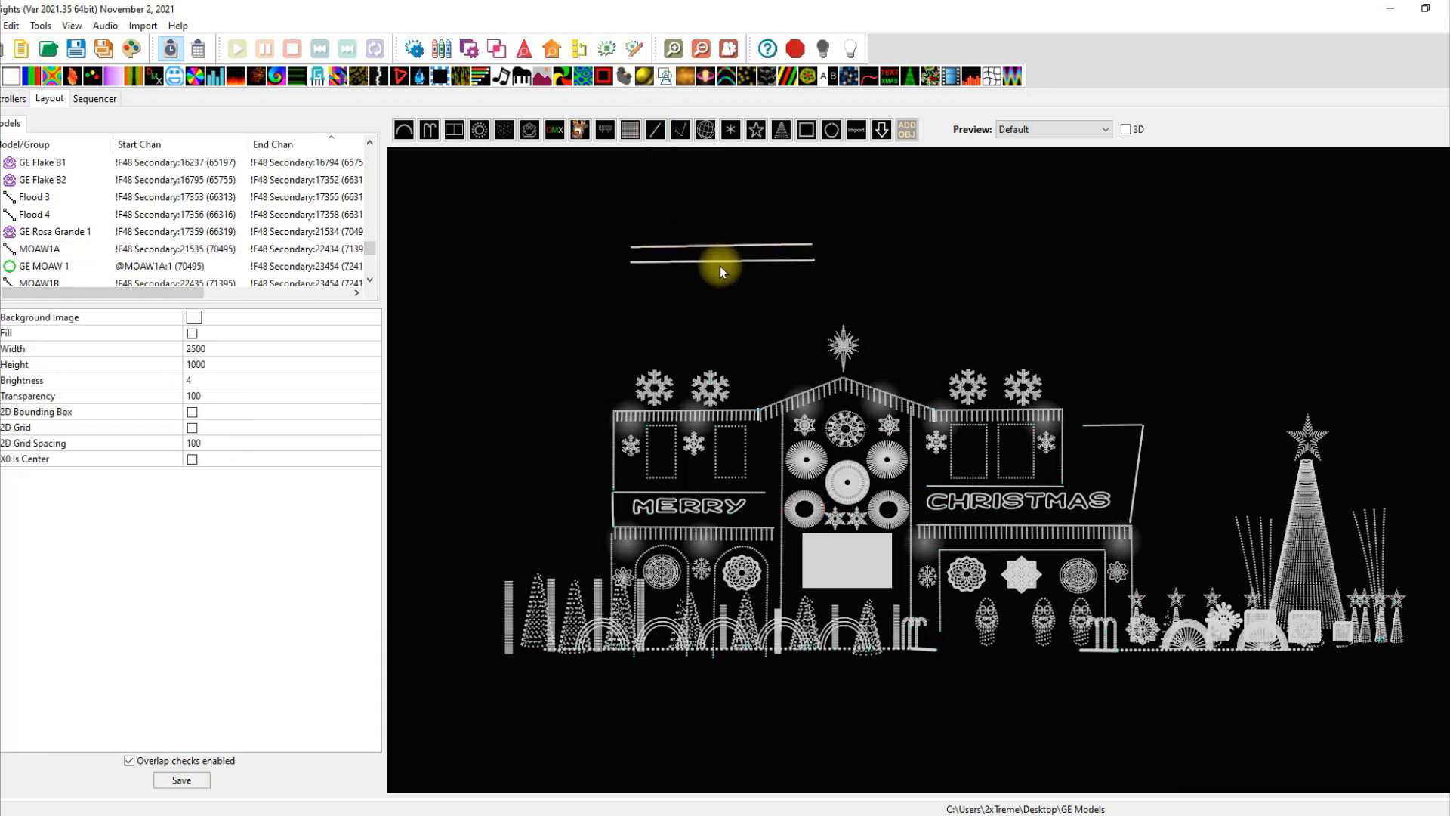
pyautogui.click(722, 261)
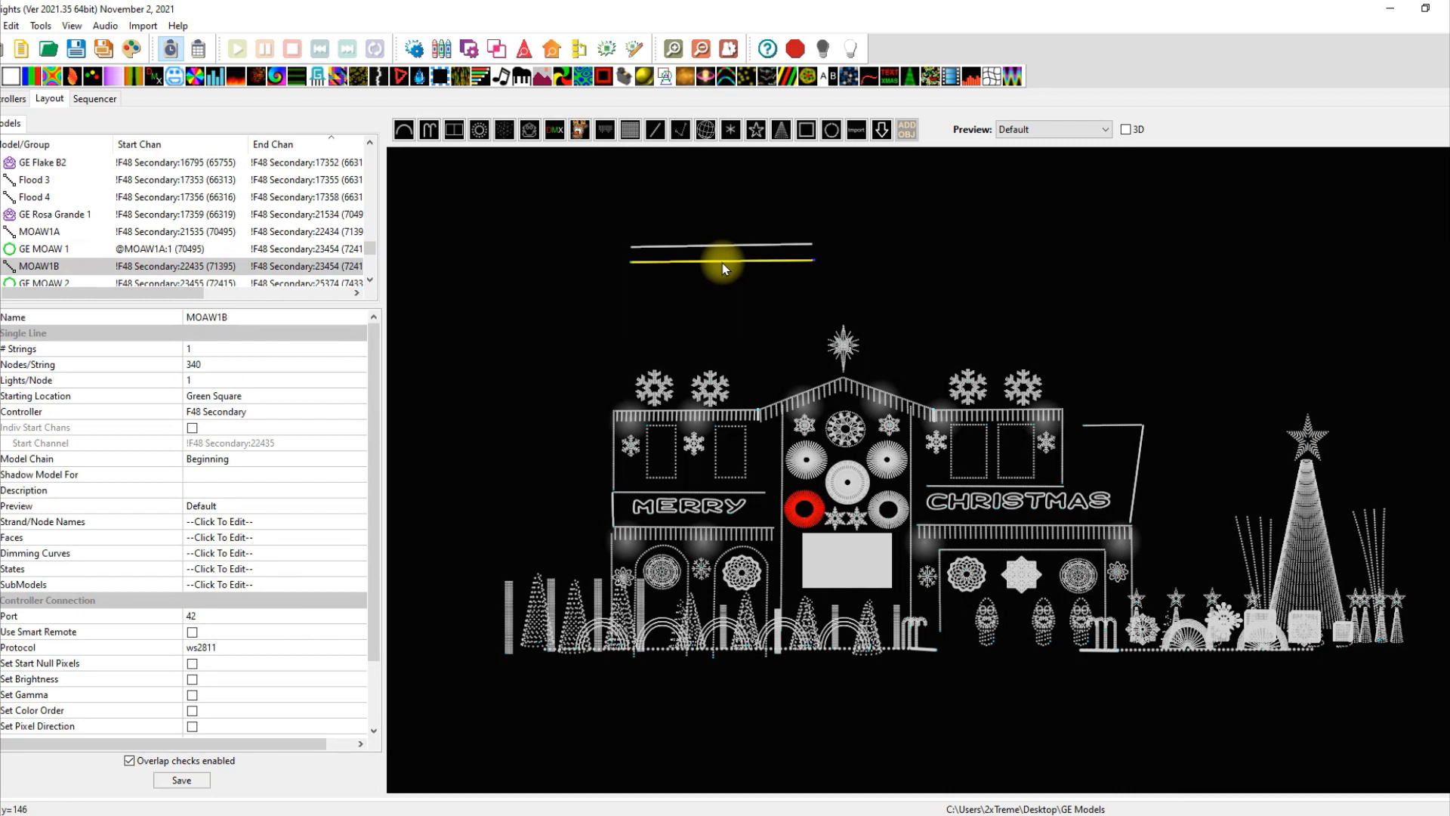
pyautogui.click(722, 253)
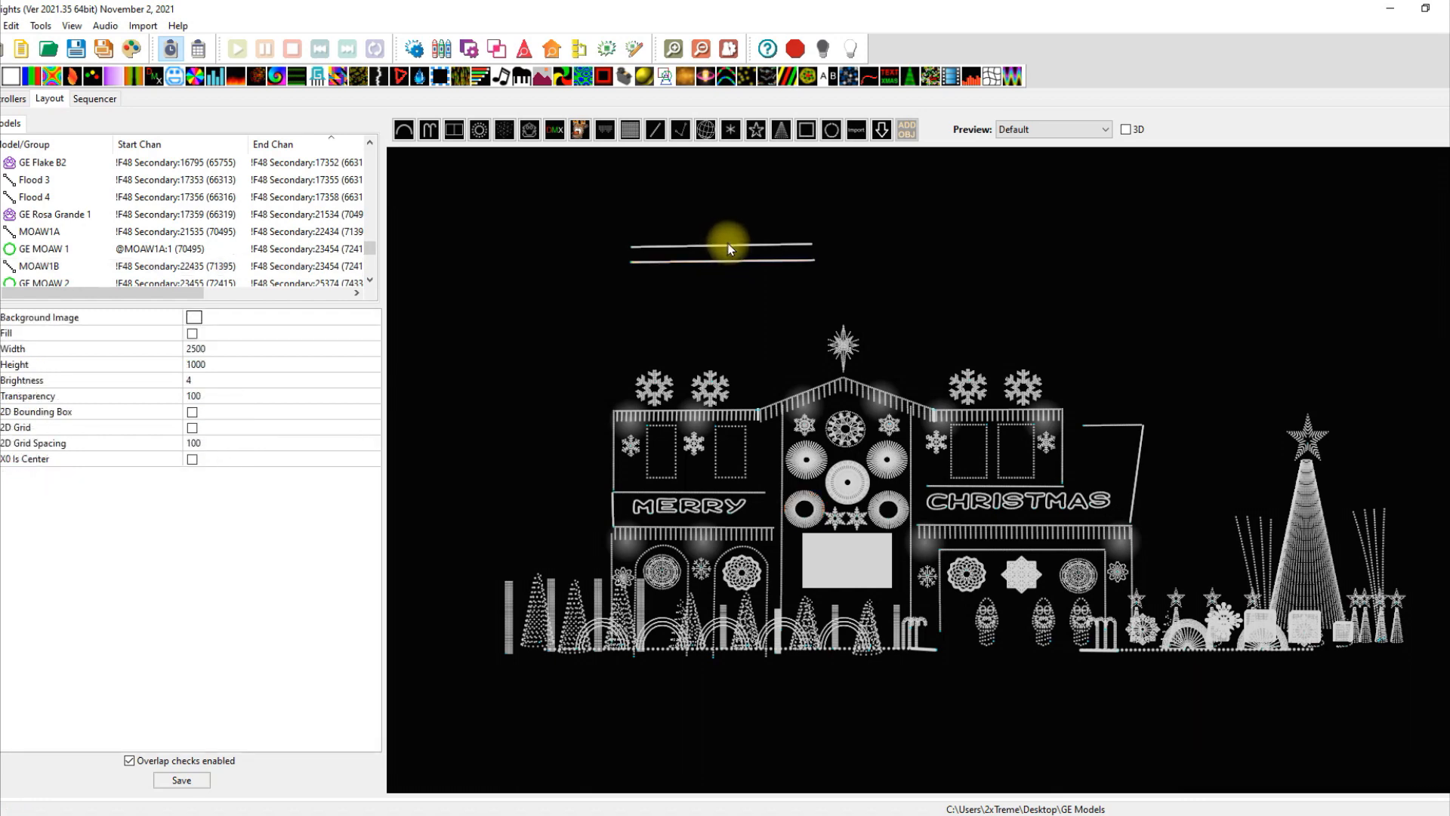
pyautogui.click(730, 249)
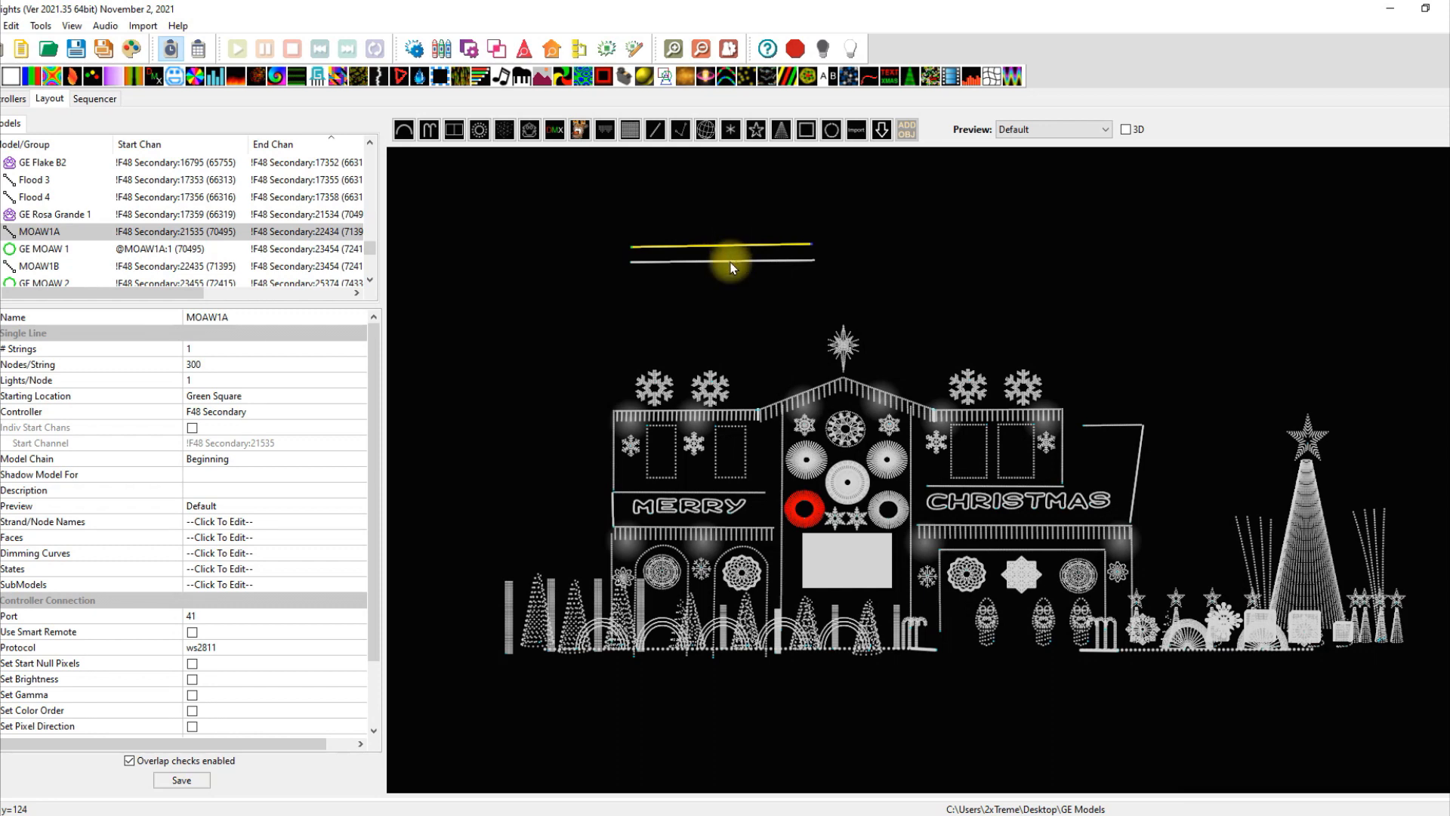
pyautogui.click(731, 266)
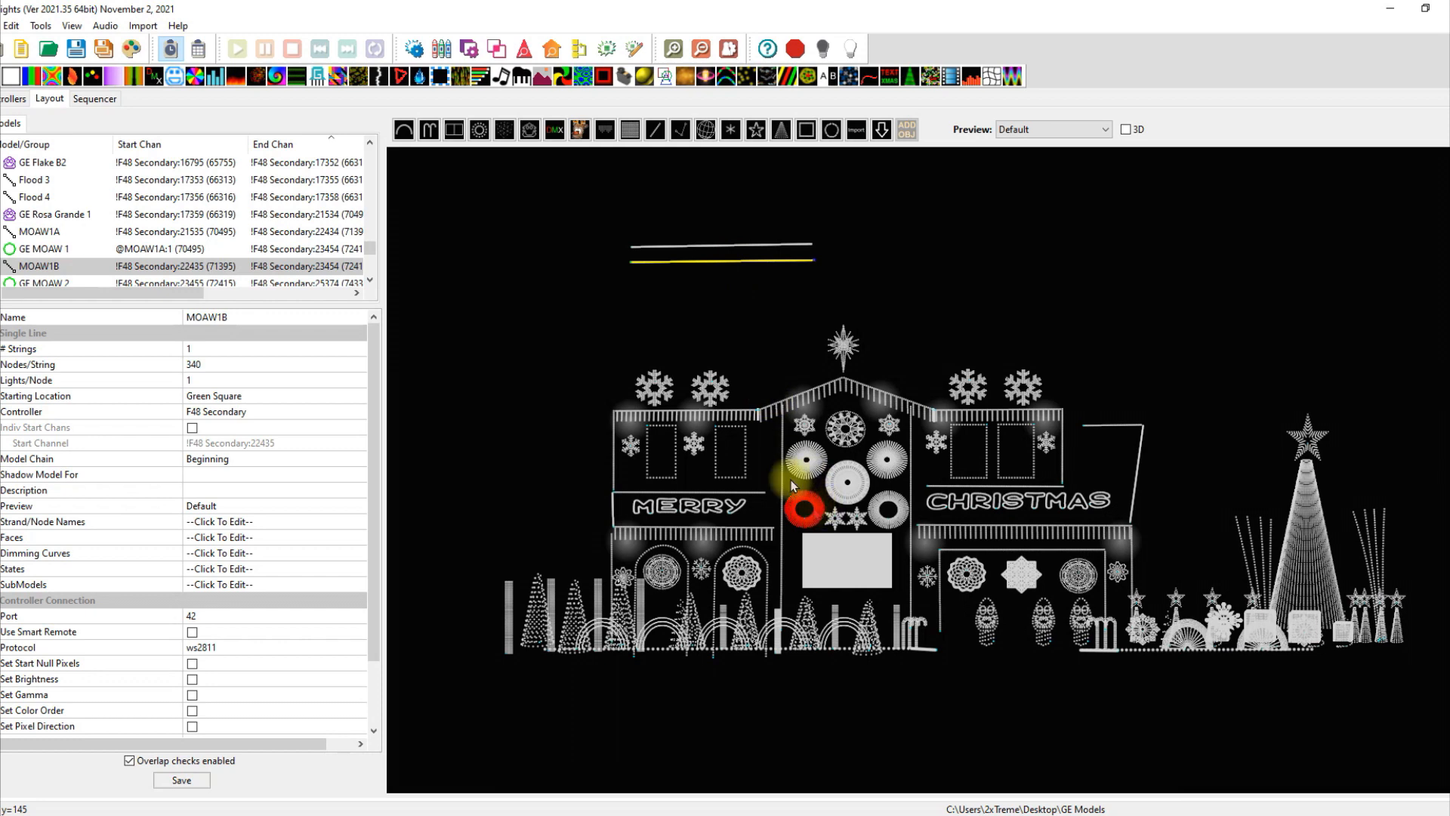
pyautogui.click(723, 247)
pyautogui.click(806, 512)
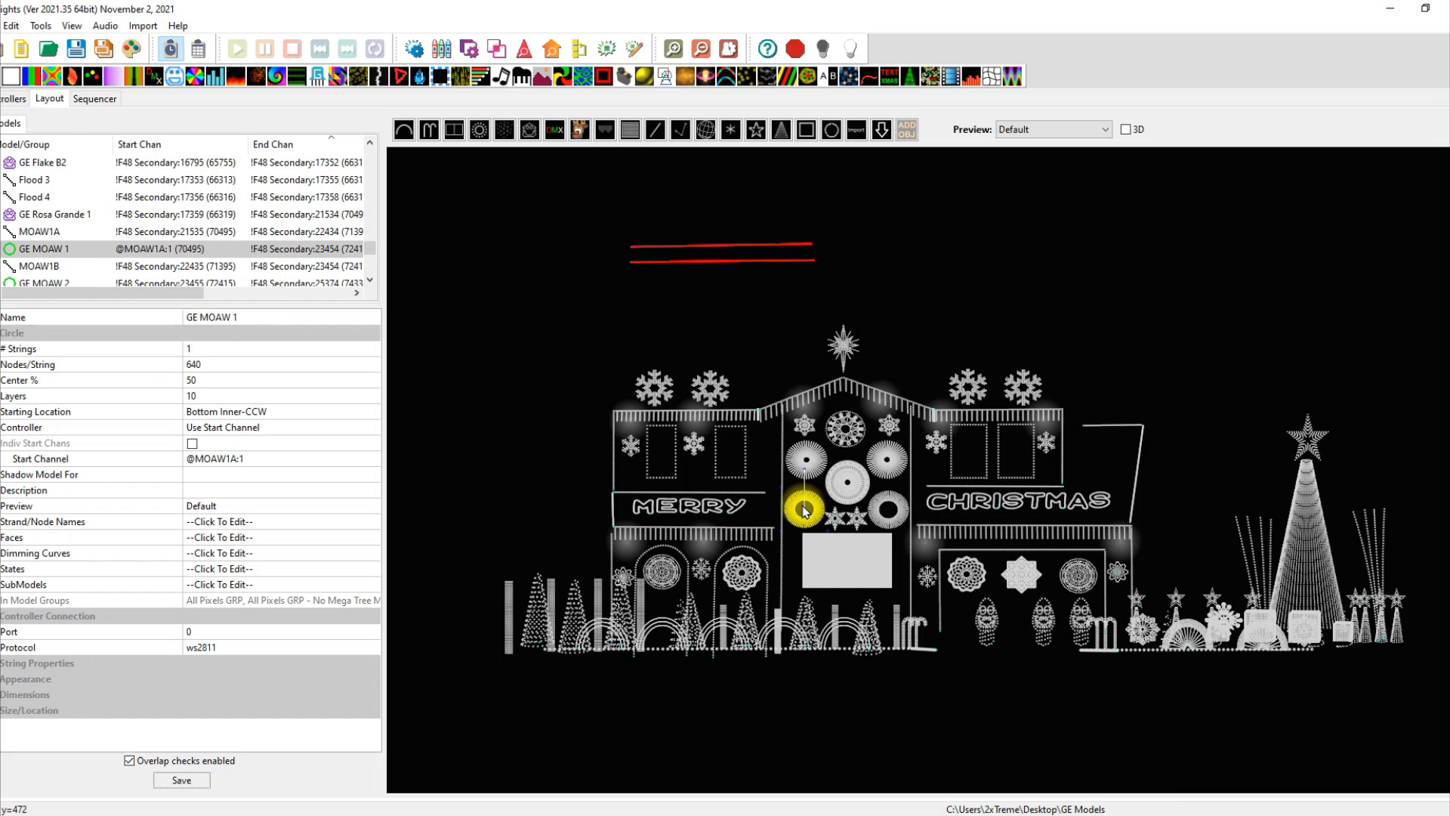
pyautogui.click(738, 308)
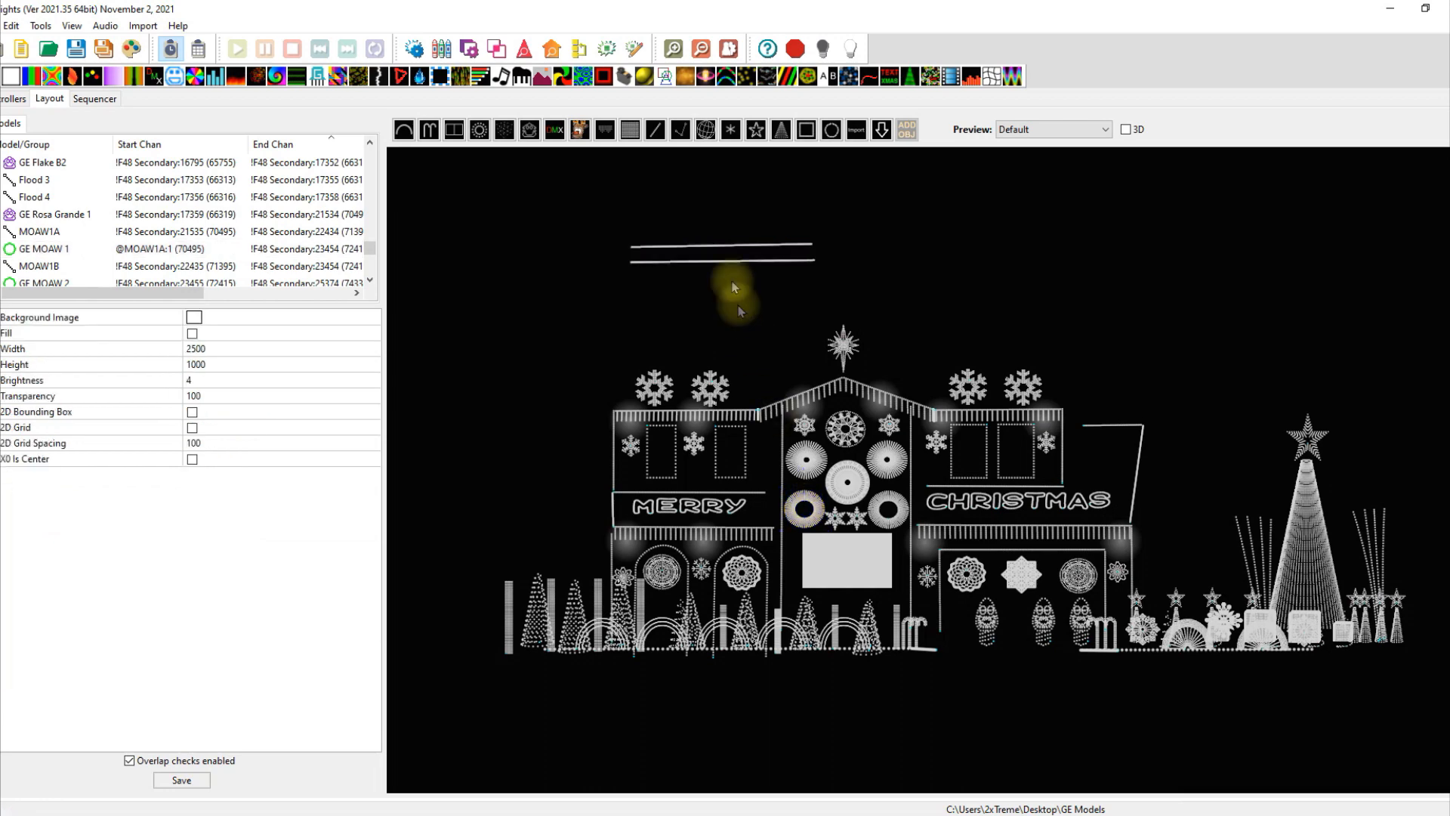
pyautogui.click(729, 246)
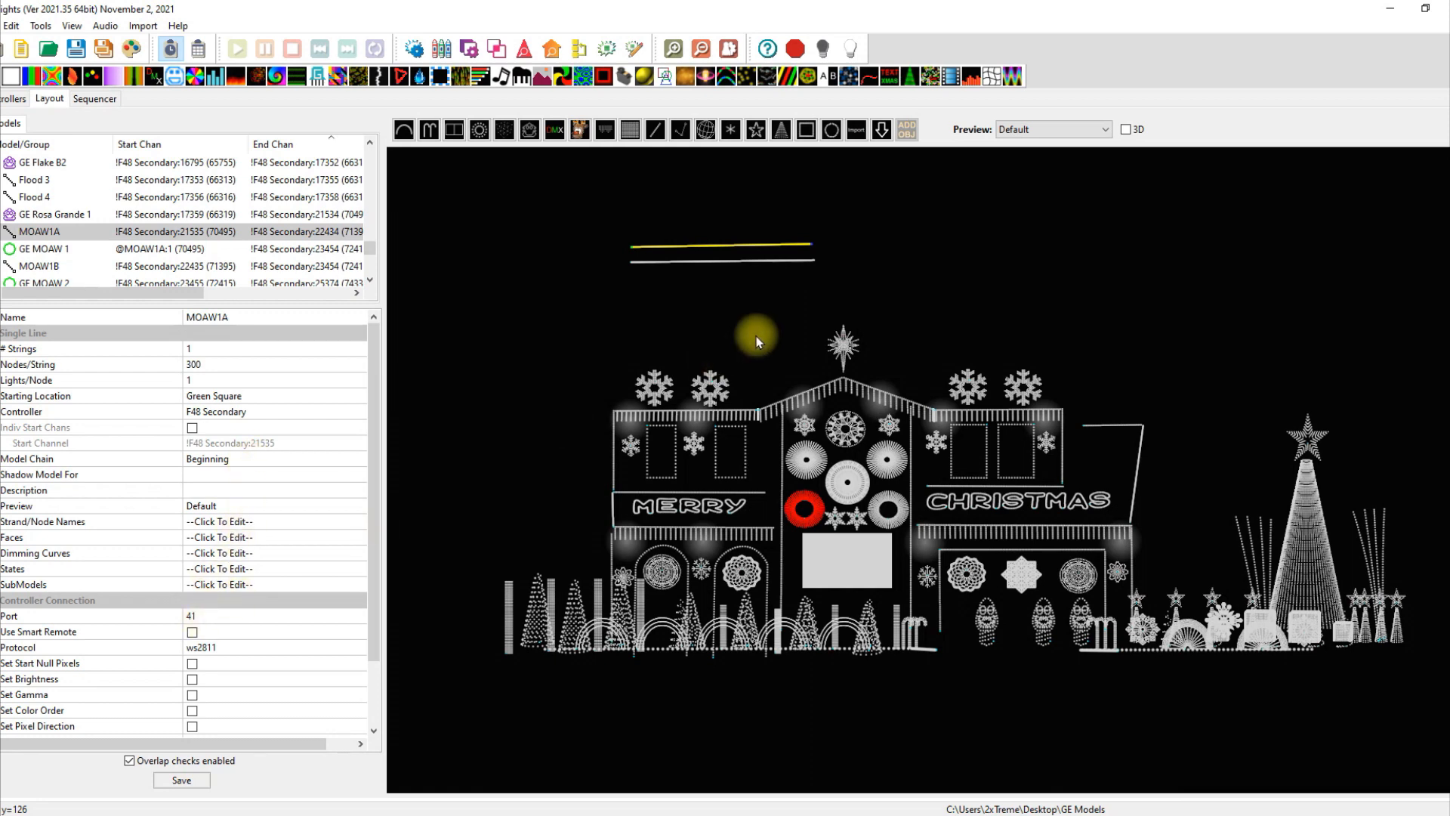
pyautogui.click(763, 310)
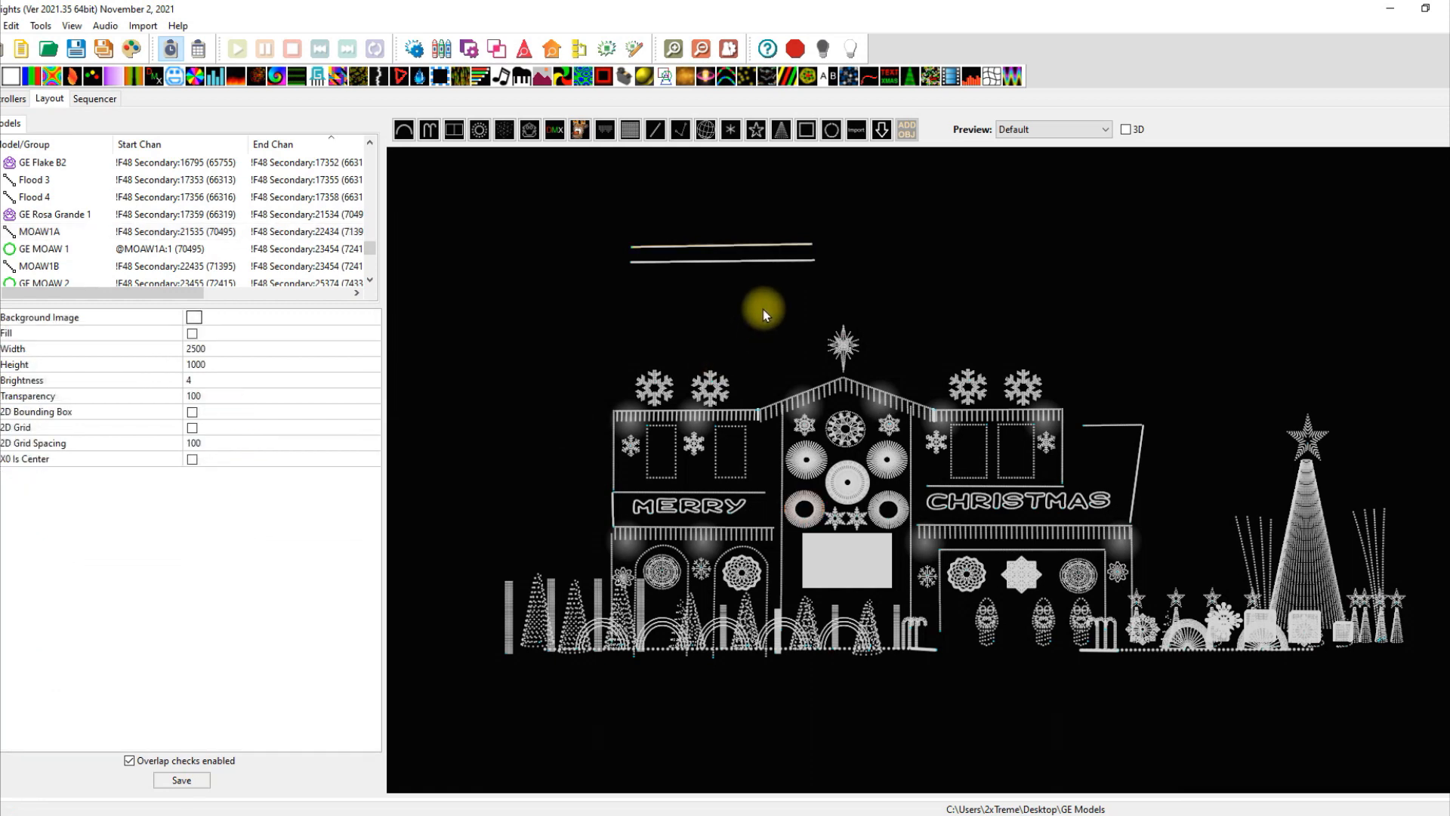
pyautogui.click(744, 263)
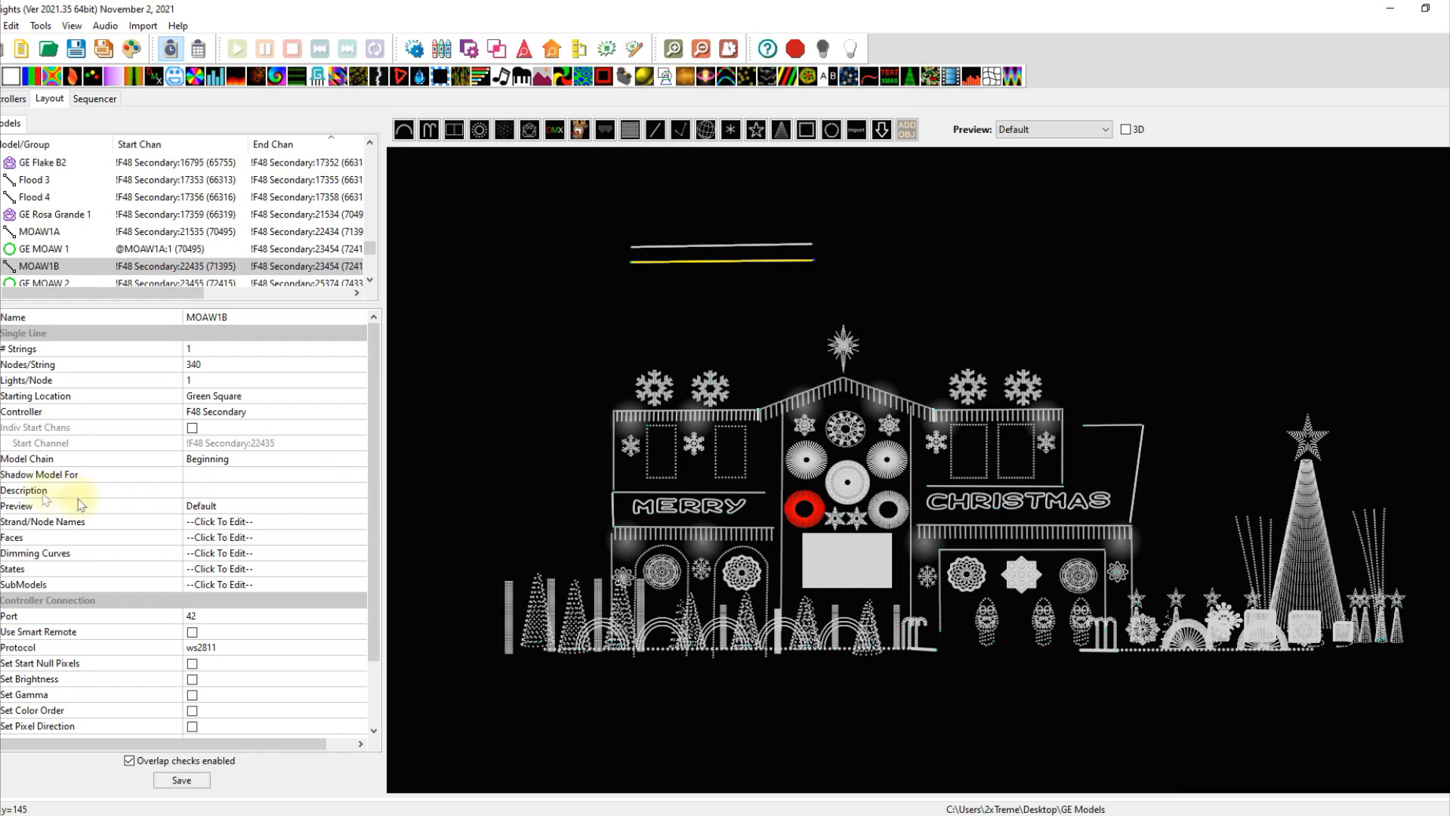
pyautogui.click(352, 476)
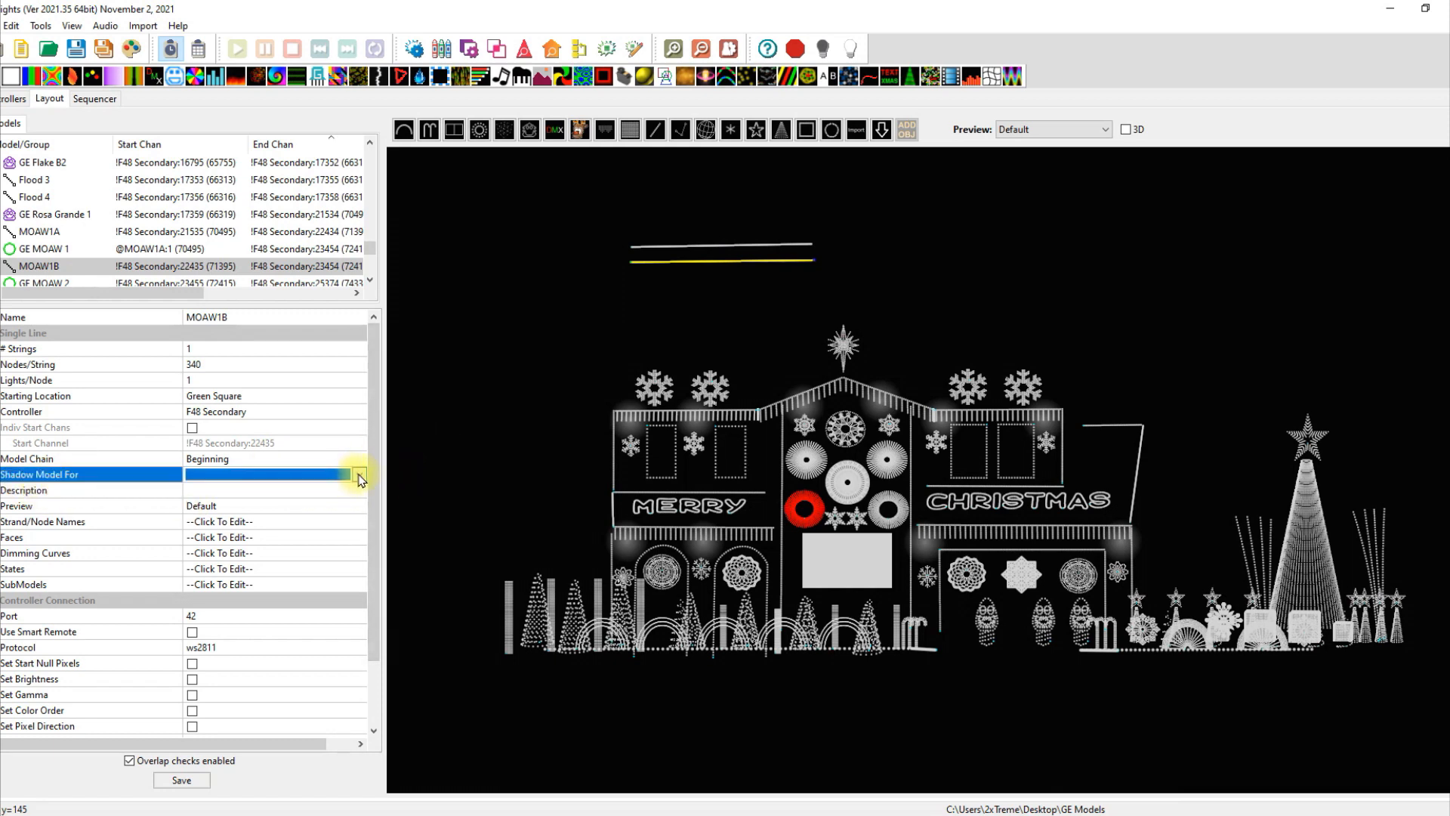
pyautogui.click(357, 475)
pyautogui.moveTo(361, 508); pyautogui.dragTo(385, 680)
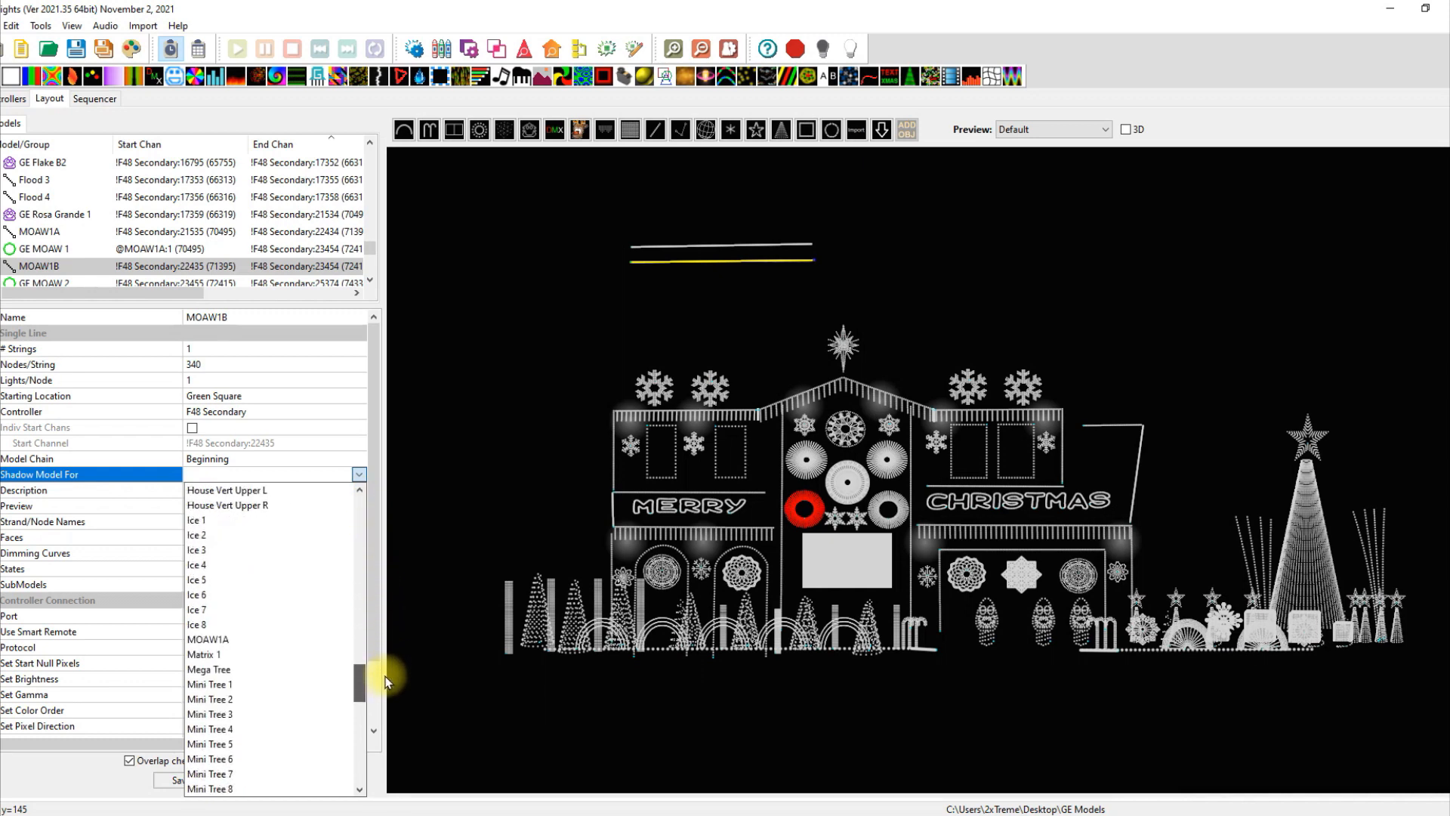
pyautogui.click(479, 423)
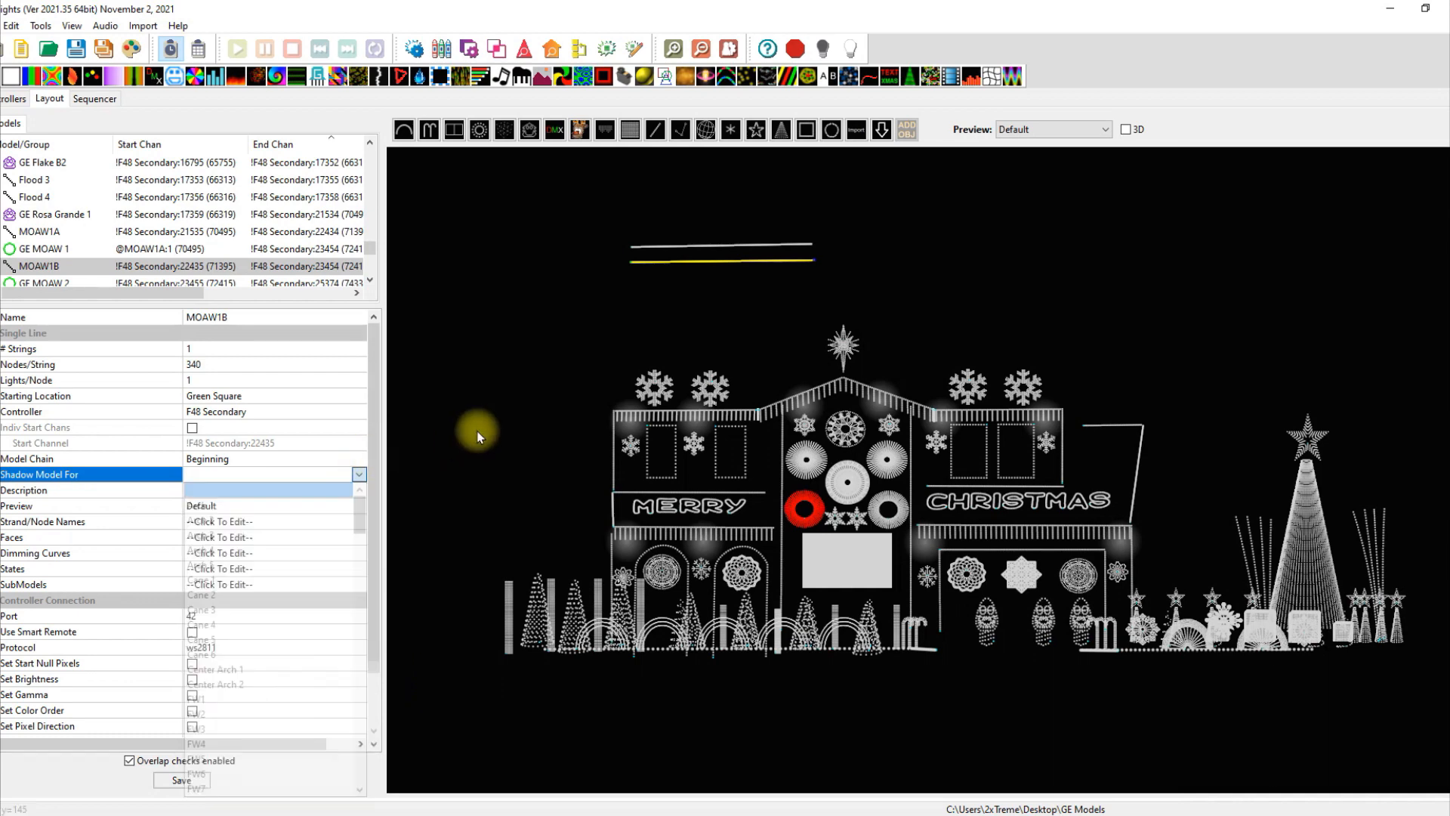
pyautogui.click(696, 245)
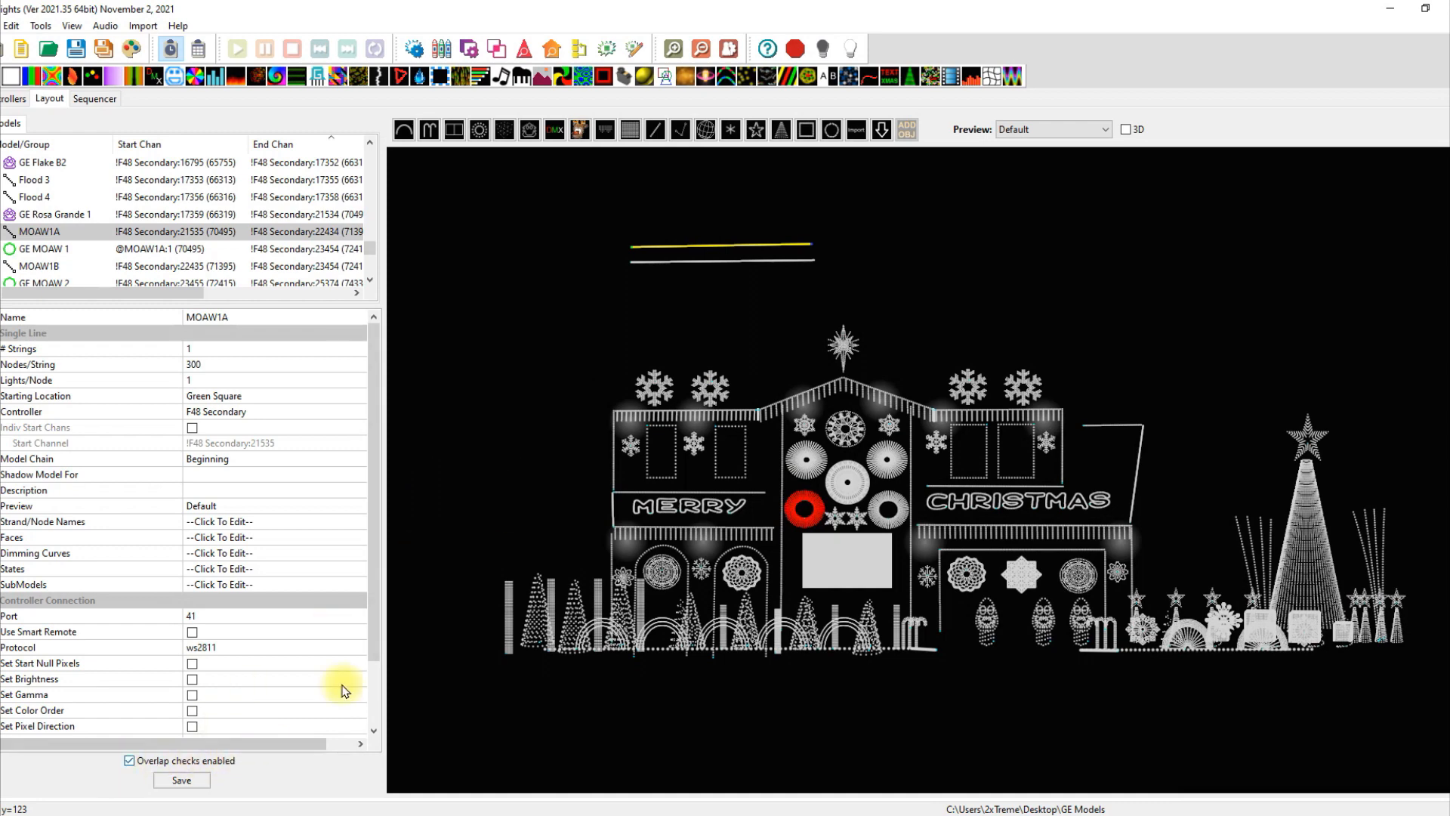
# Select the GE MOAW 1 circle, then the upper MOAW1A line.
pyautogui.click(469, 423)
pyautogui.click(823, 517)
pyautogui.click(736, 279)
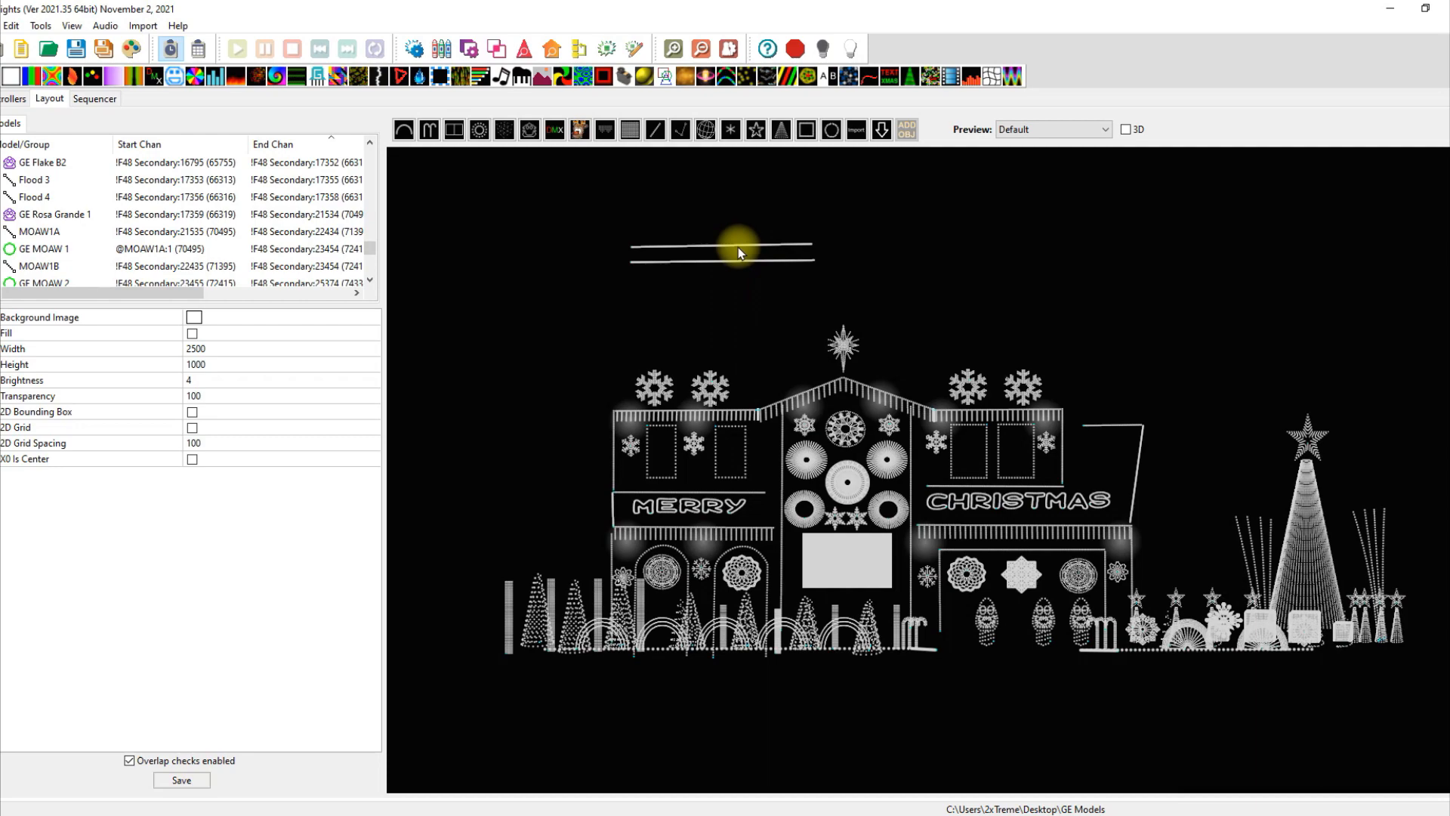
pyautogui.click(737, 246)
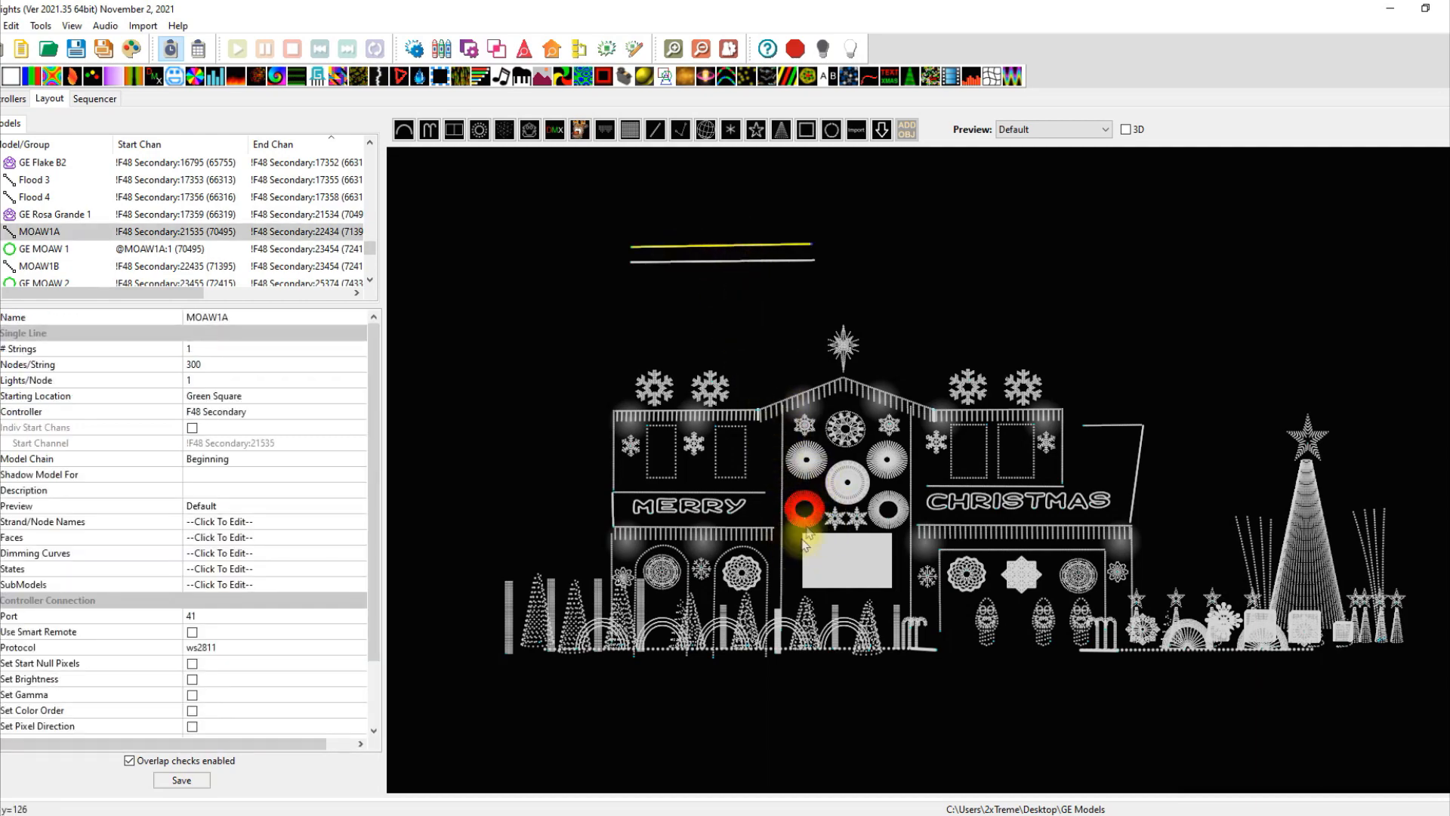
# Zoom around the red circle, select the lower MOAW1B line, and switch to the Sequencer.
pyautogui.scroll(6, 814, 538)
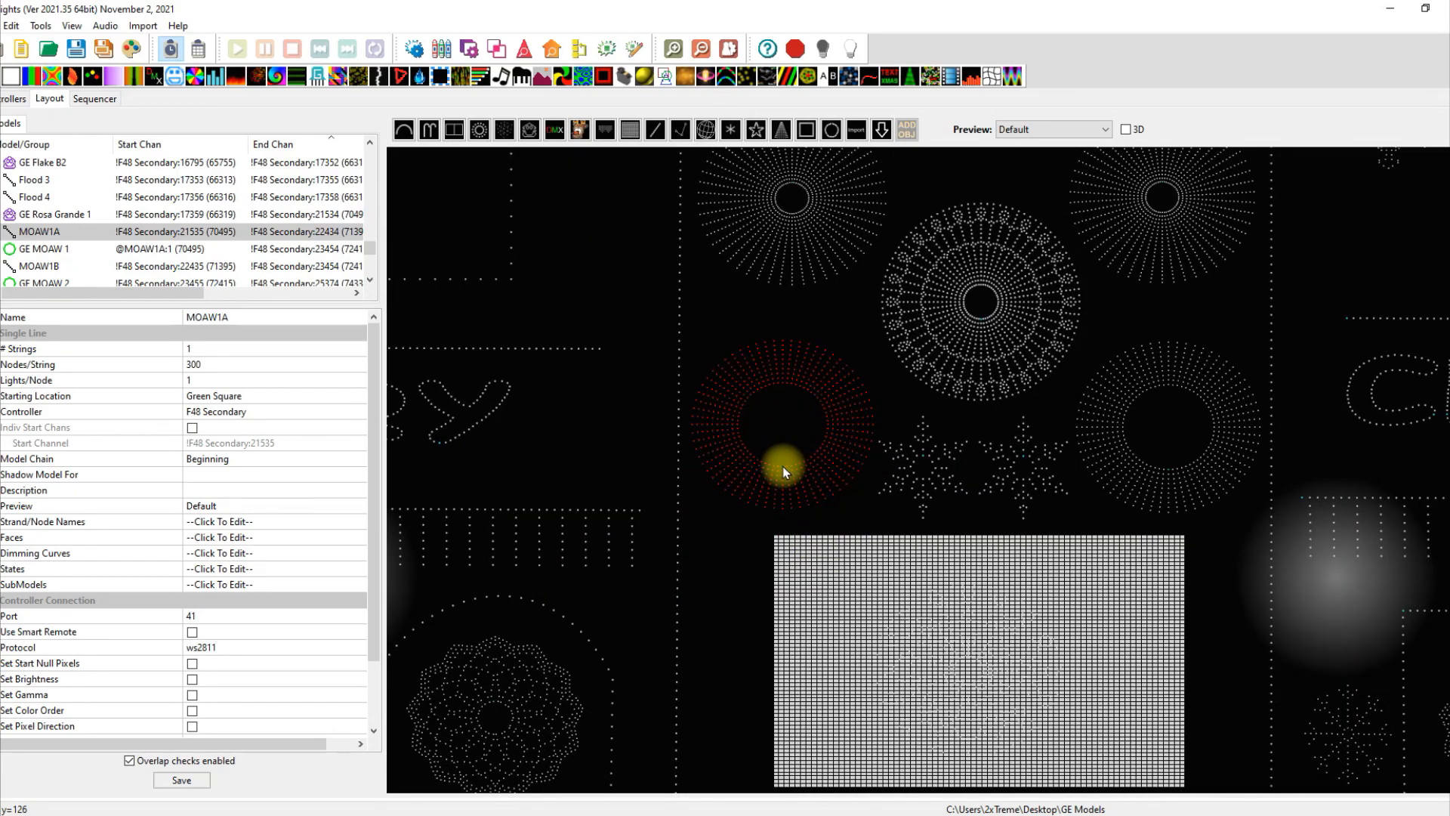
pyautogui.scroll(5, 782, 466)
pyautogui.scroll(-10, 782, 472)
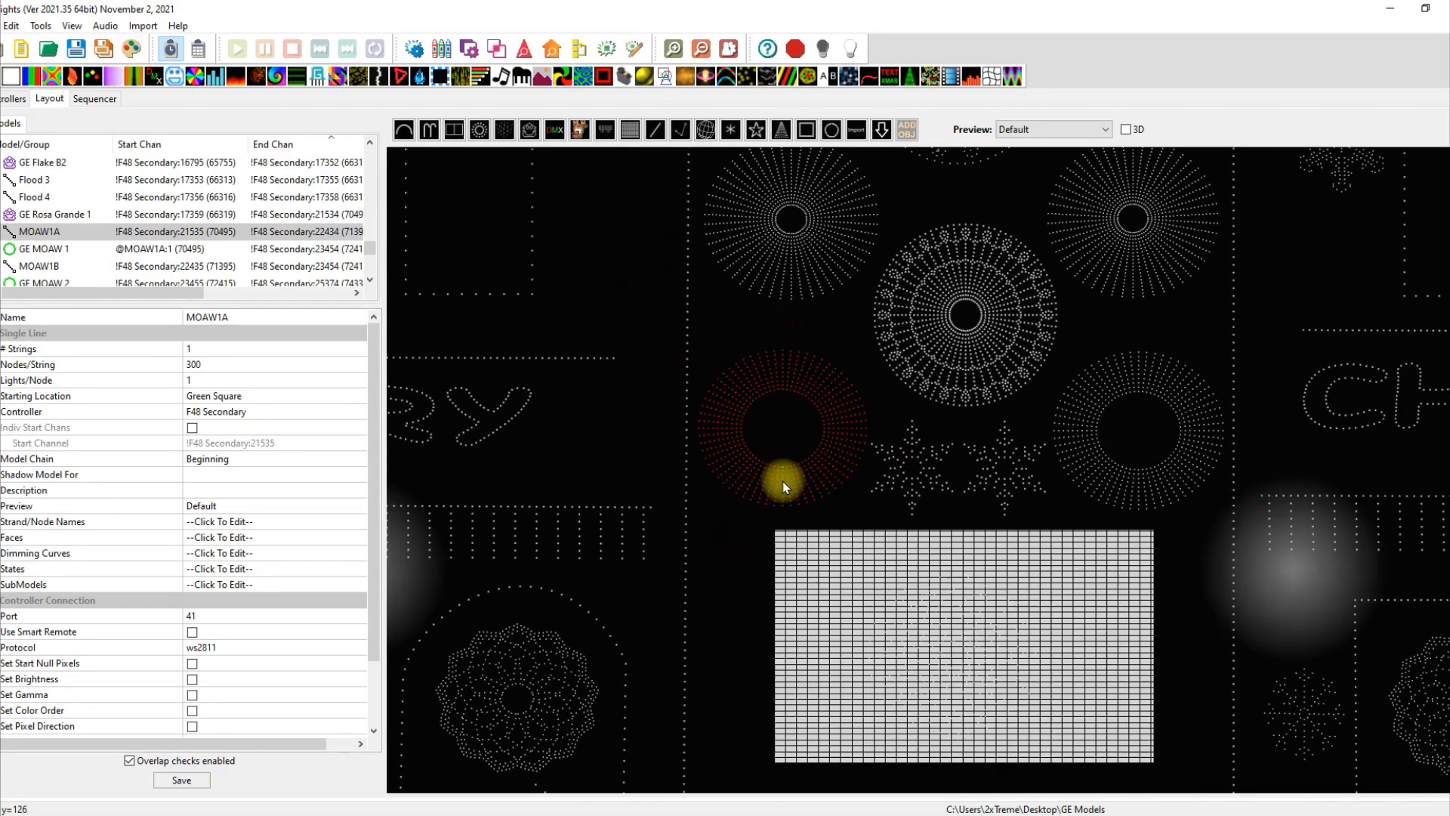
pyautogui.scroll(8, 783, 483)
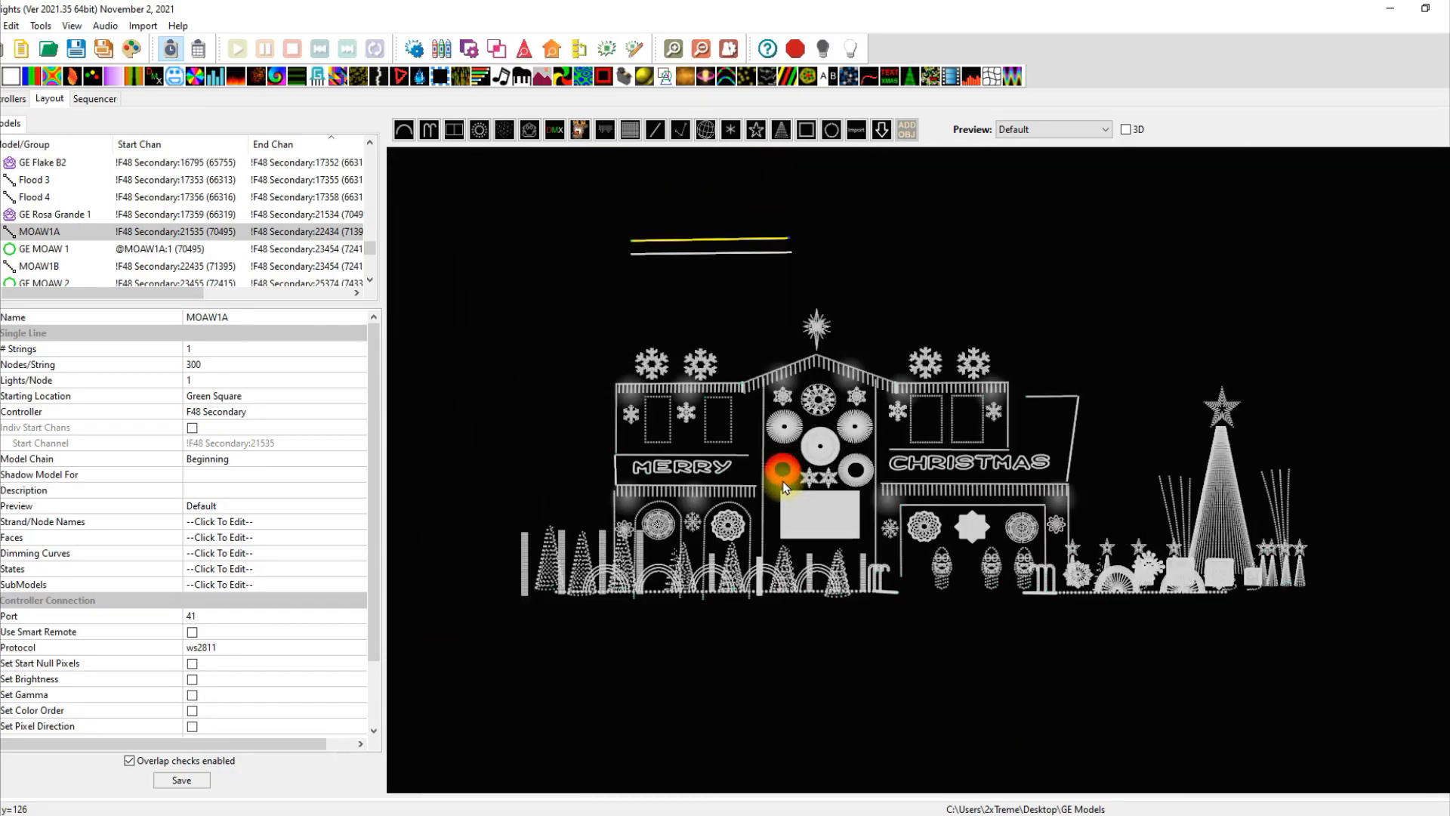
pyautogui.scroll(6, 783, 482)
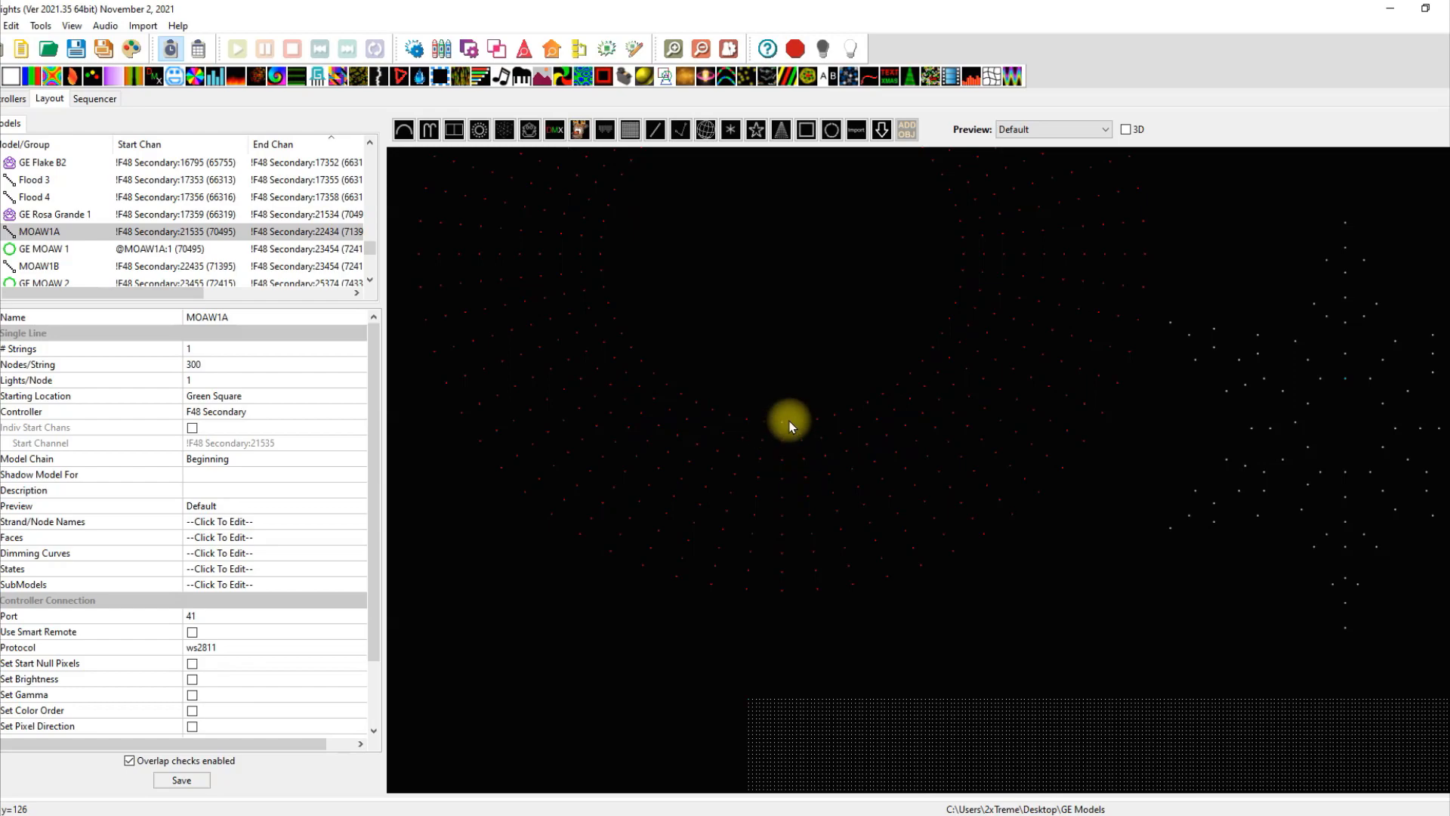
pyautogui.scroll(-5, 787, 430)
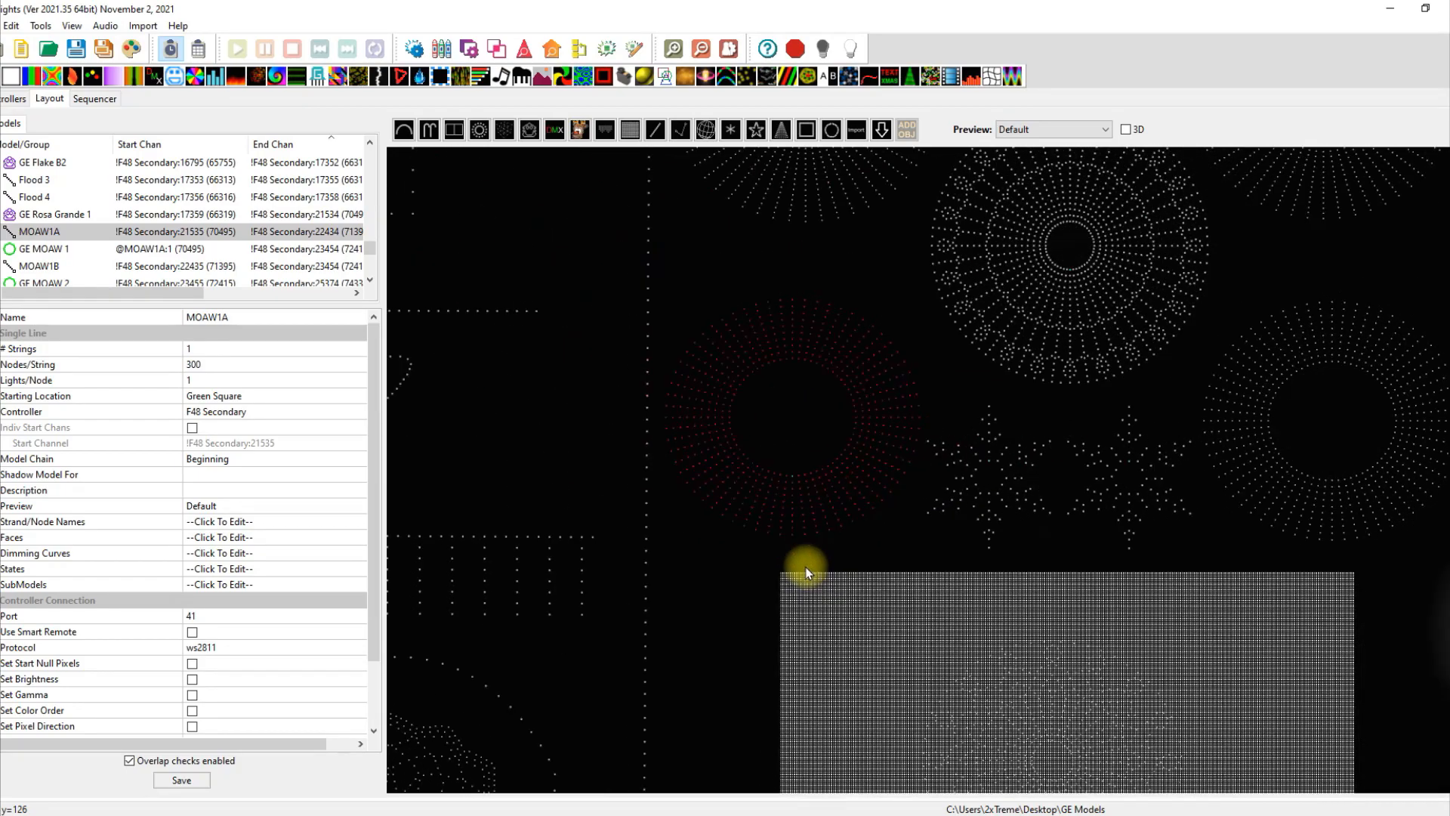
pyautogui.scroll(-6, 806, 573)
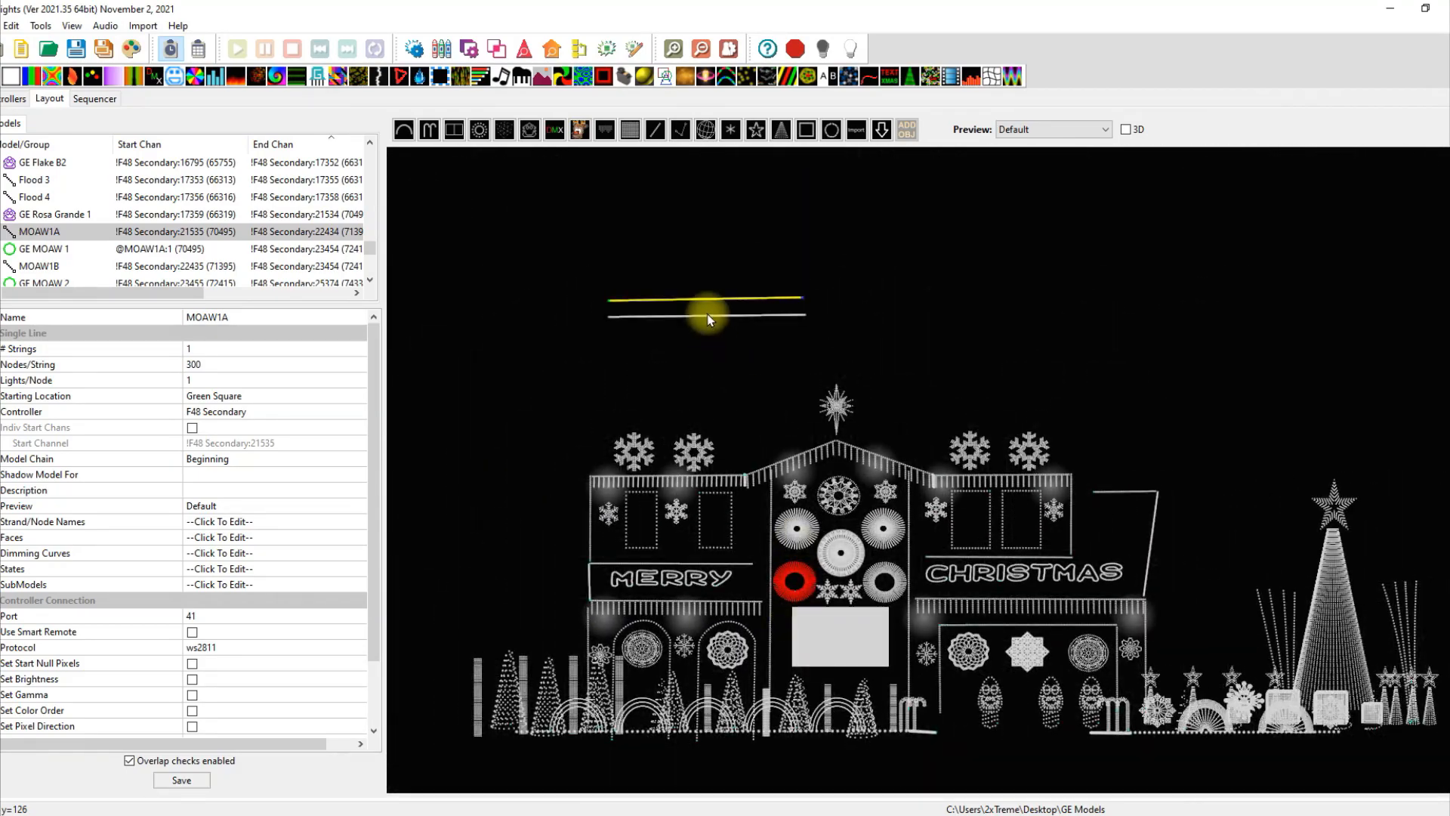
pyautogui.click(706, 315)
pyautogui.click(705, 317)
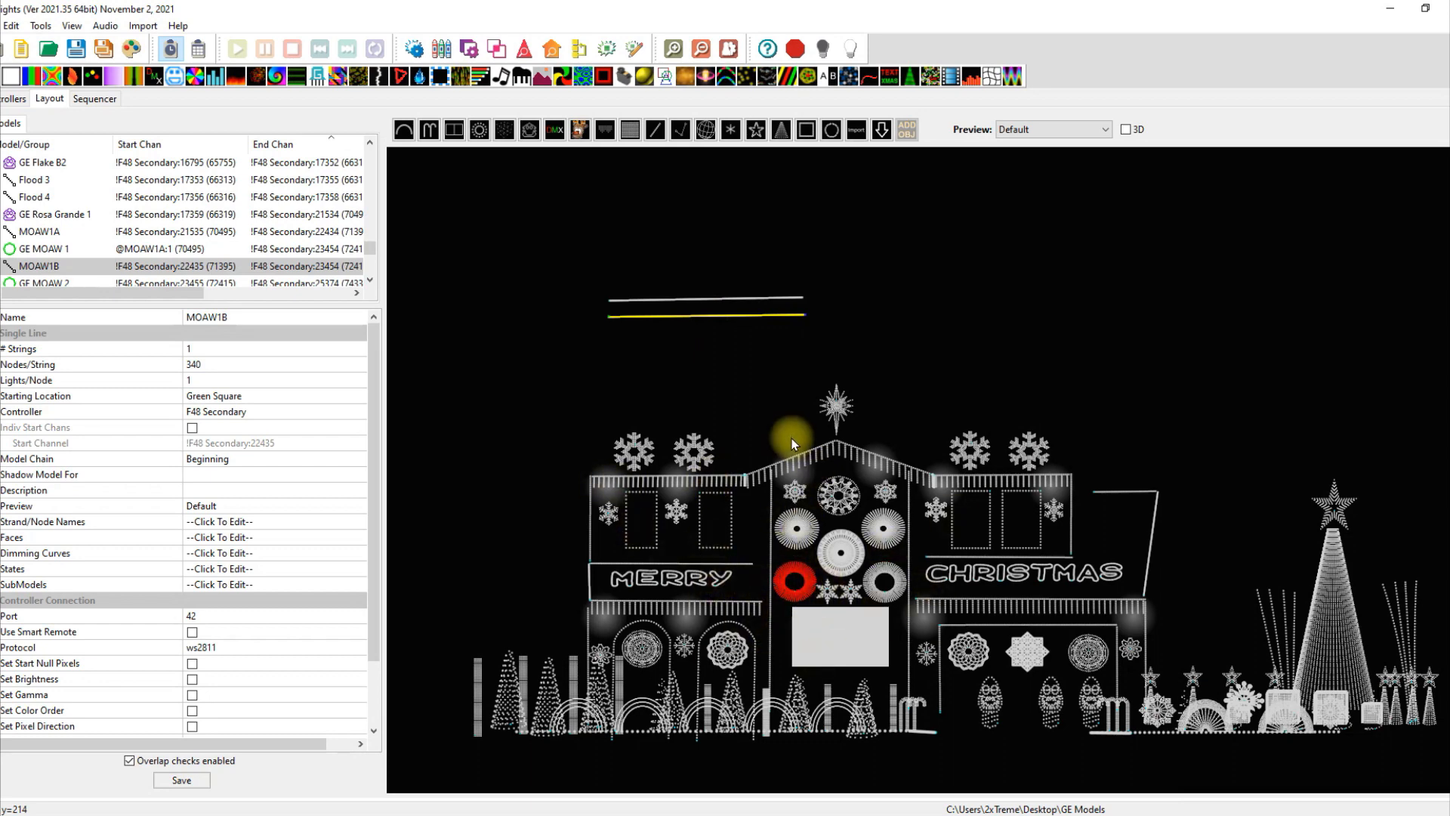
pyautogui.click(93, 99)
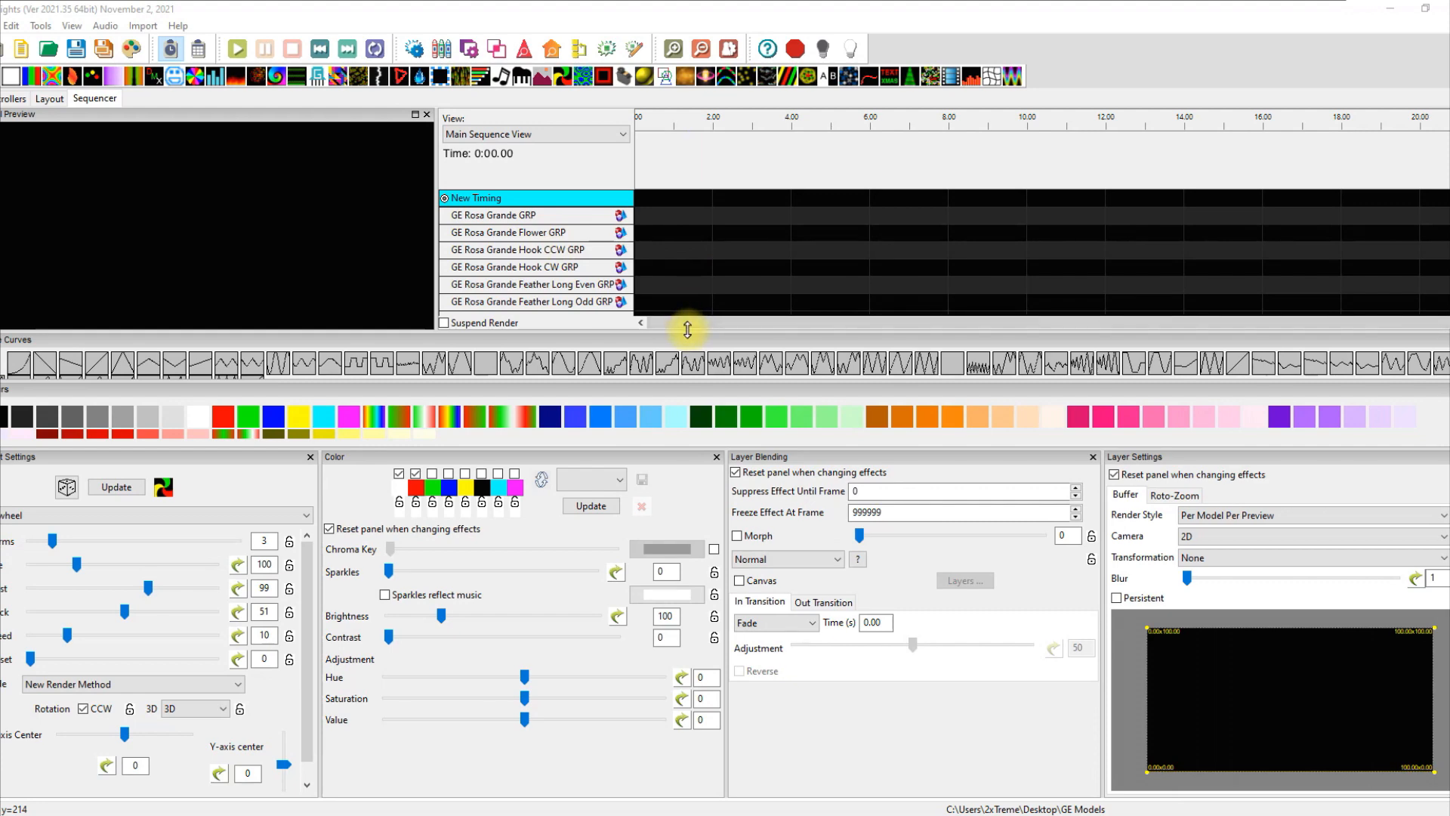
# Enlarge the timeline rows and move the Pinwheel effect from GE MOAW GRP onto MOAW1A.
pyautogui.moveTo(554, 447); pyautogui.dragTo(537, 633)
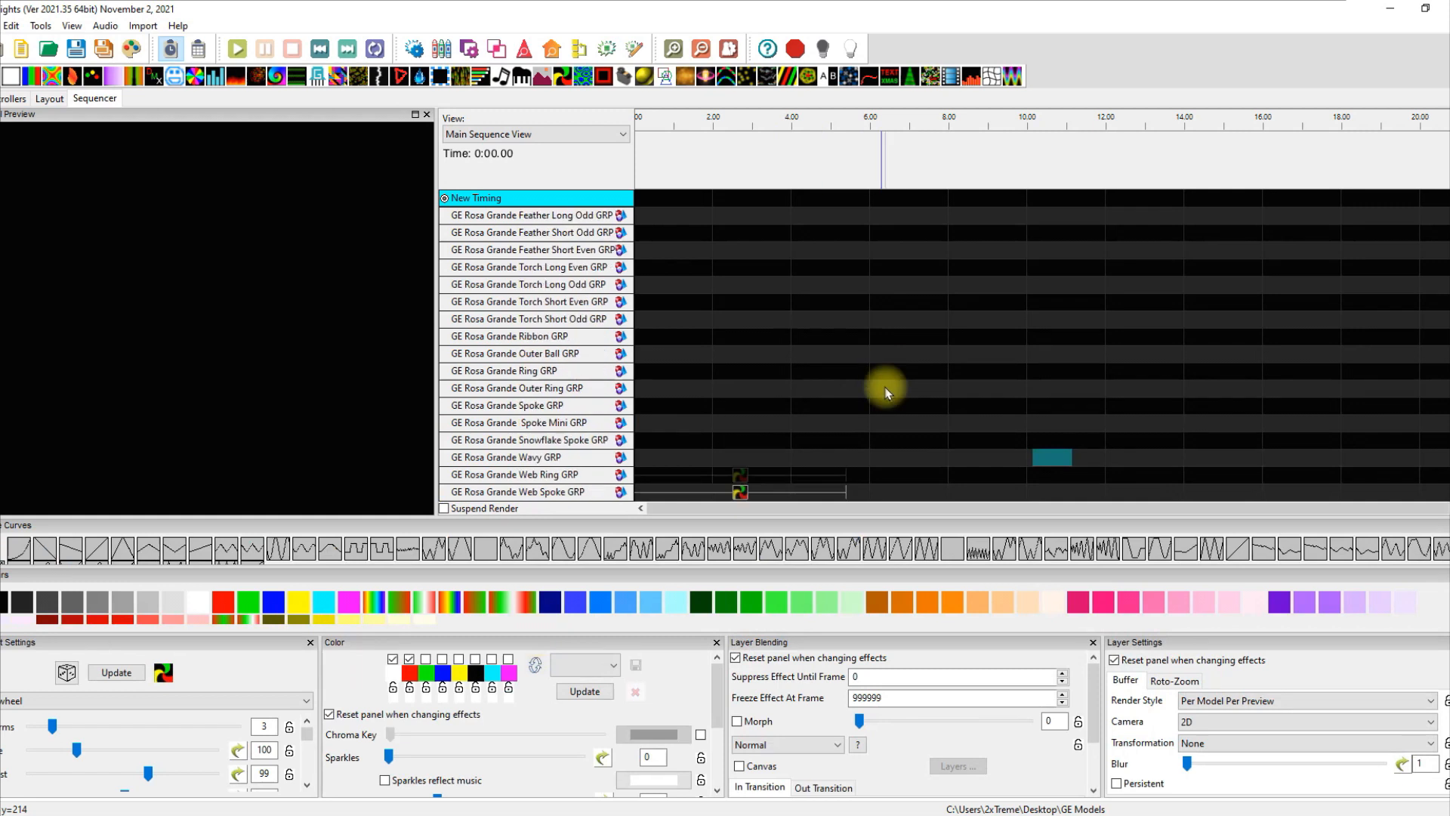
pyautogui.scroll(-3, 881, 382)
pyautogui.click(740, 353)
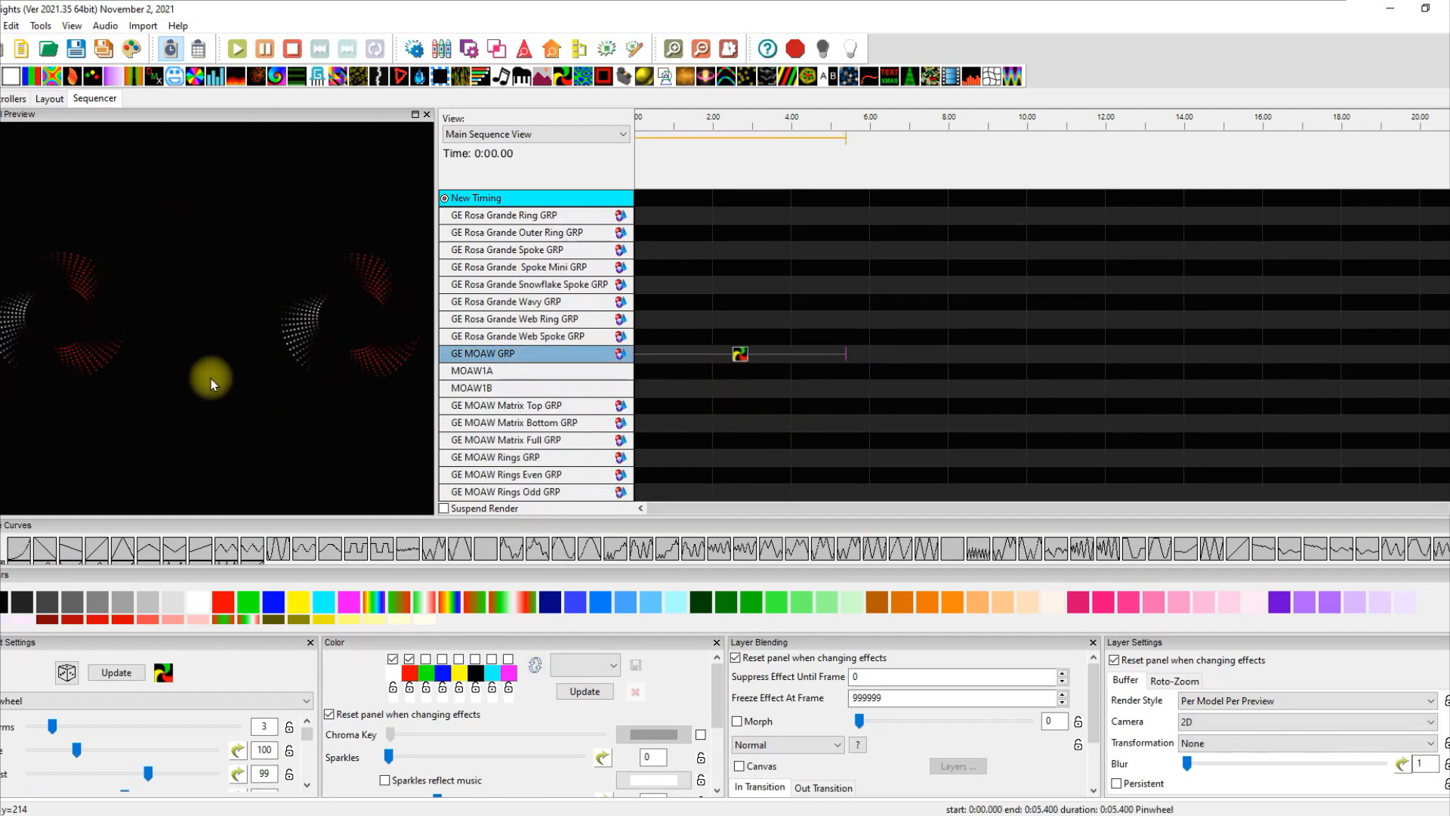
pyautogui.click(737, 360)
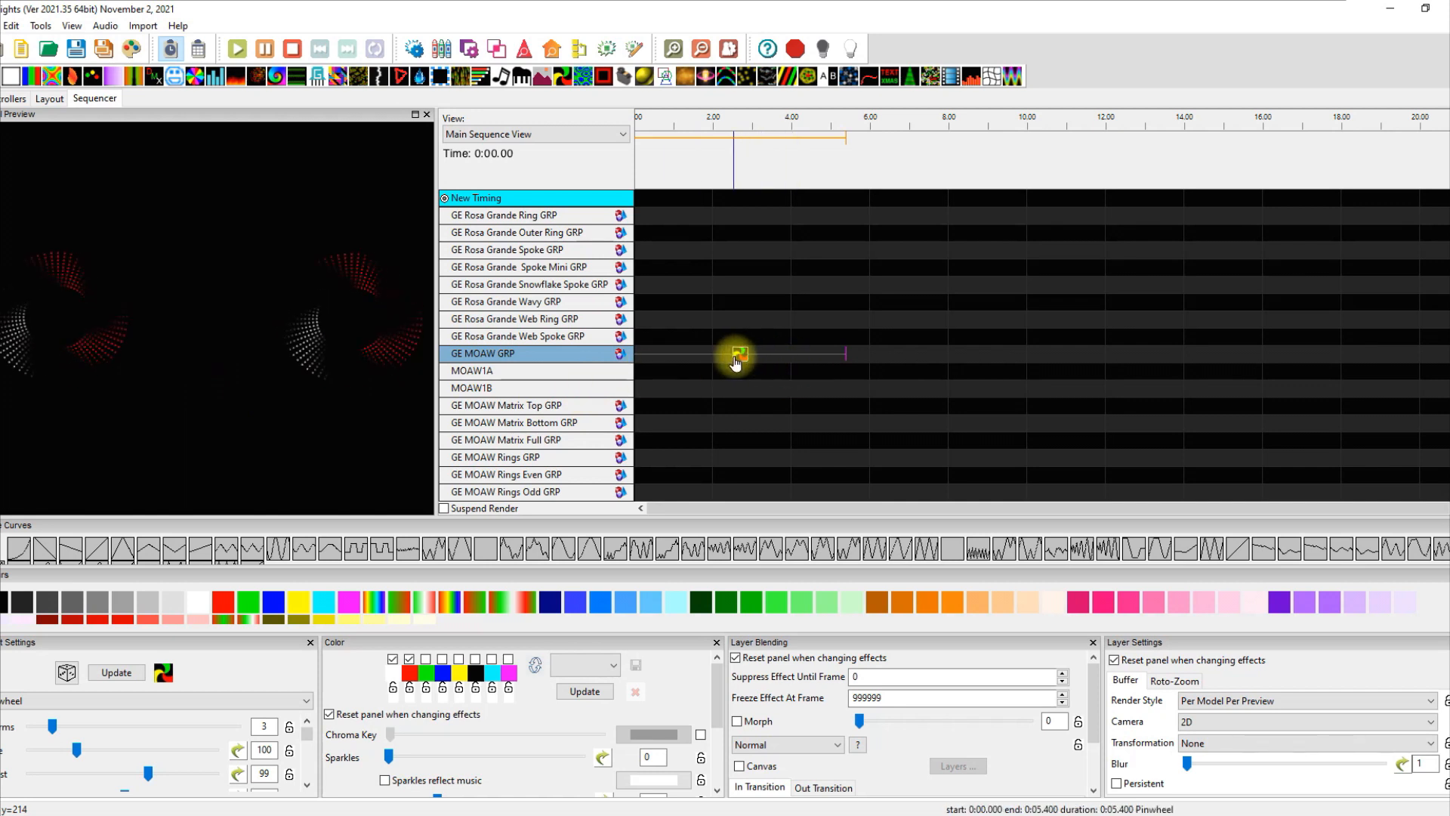
pyautogui.moveTo(736, 360); pyautogui.dragTo(738, 370)
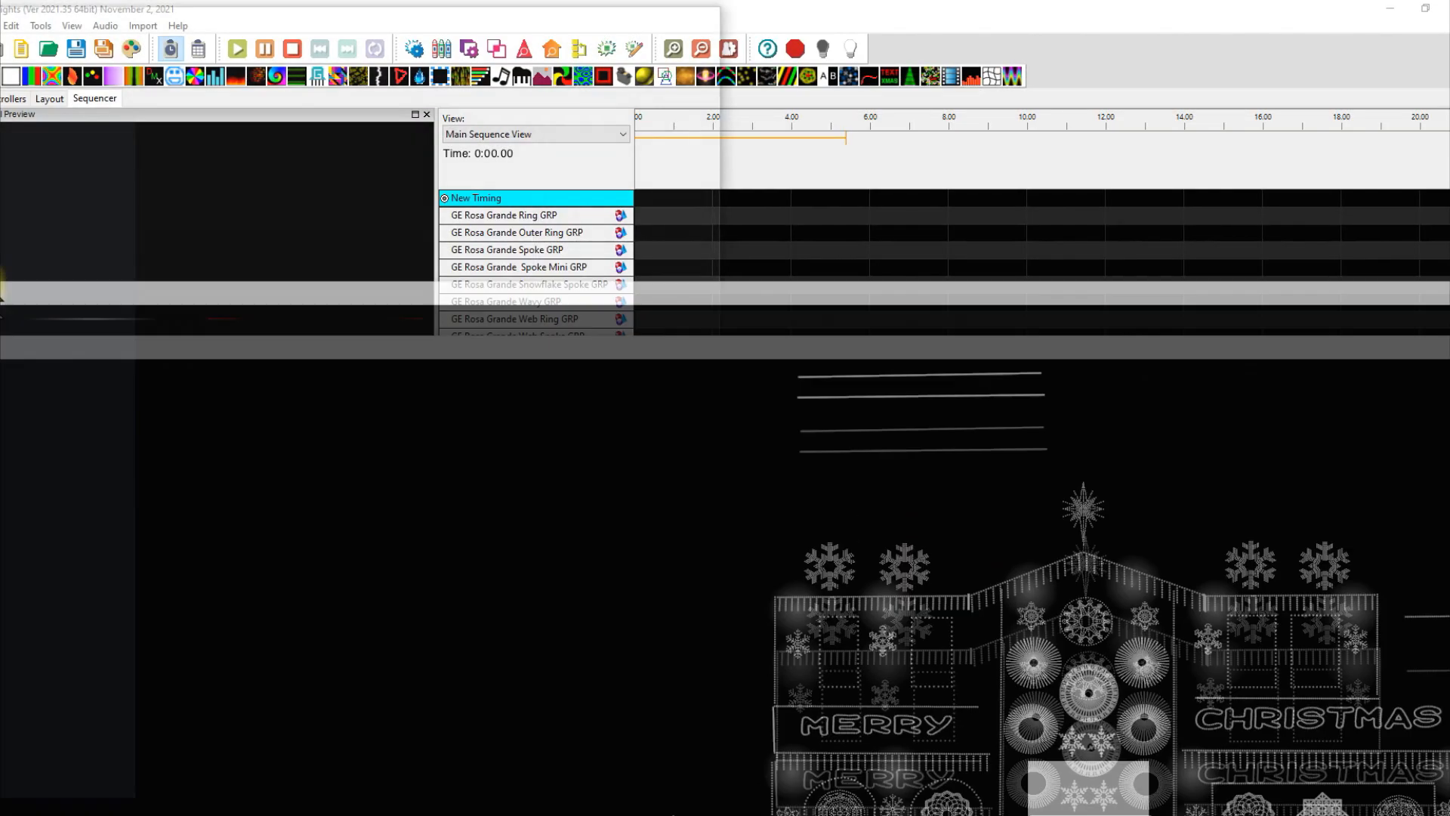
# Move Pinwheel onto MOAW1B and try the Default and Per Preview render styles.
pyautogui.moveTo(342, 287); pyautogui.dragTo(389, 251)
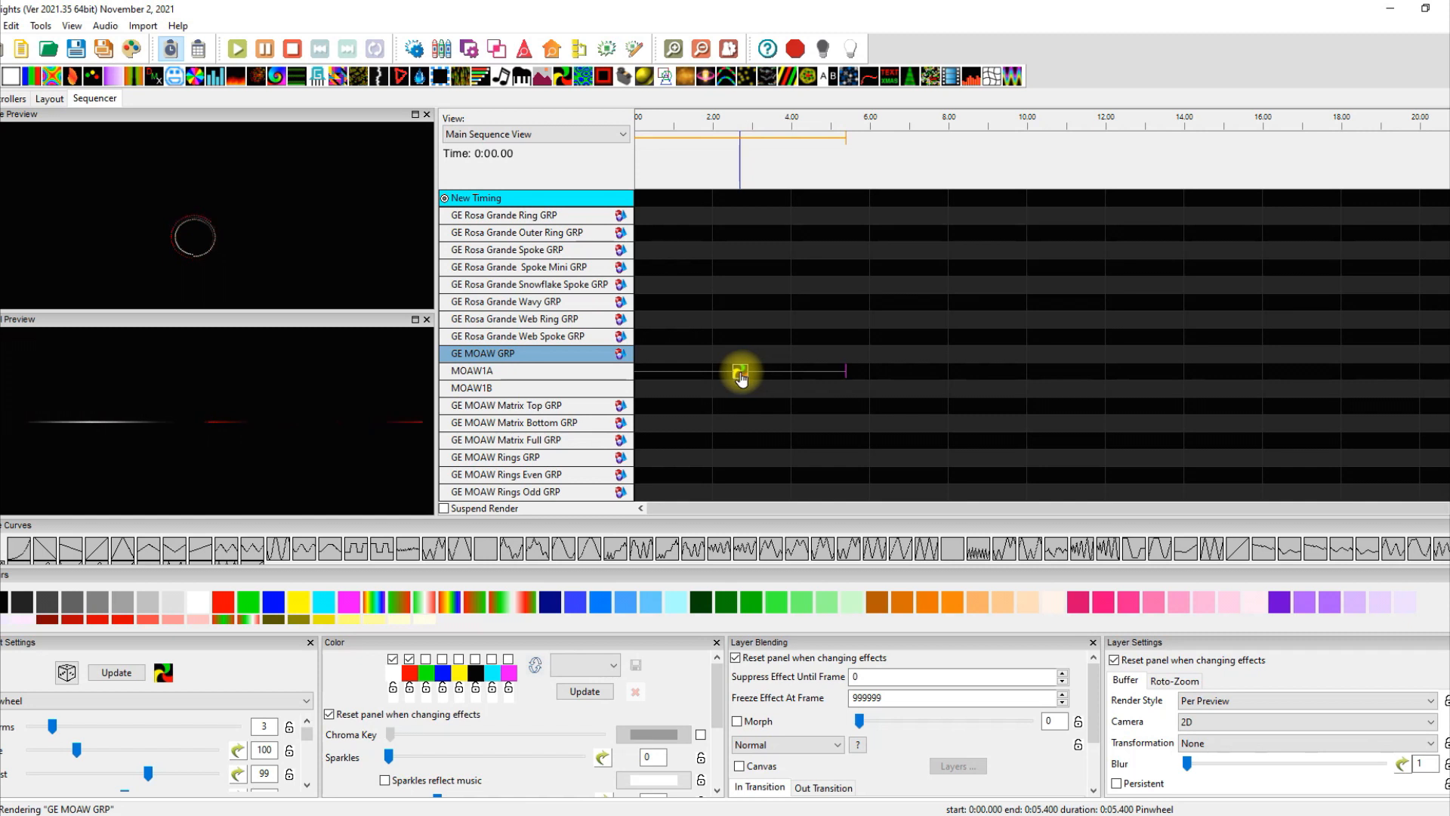
pyautogui.moveTo(741, 377); pyautogui.dragTo(741, 382)
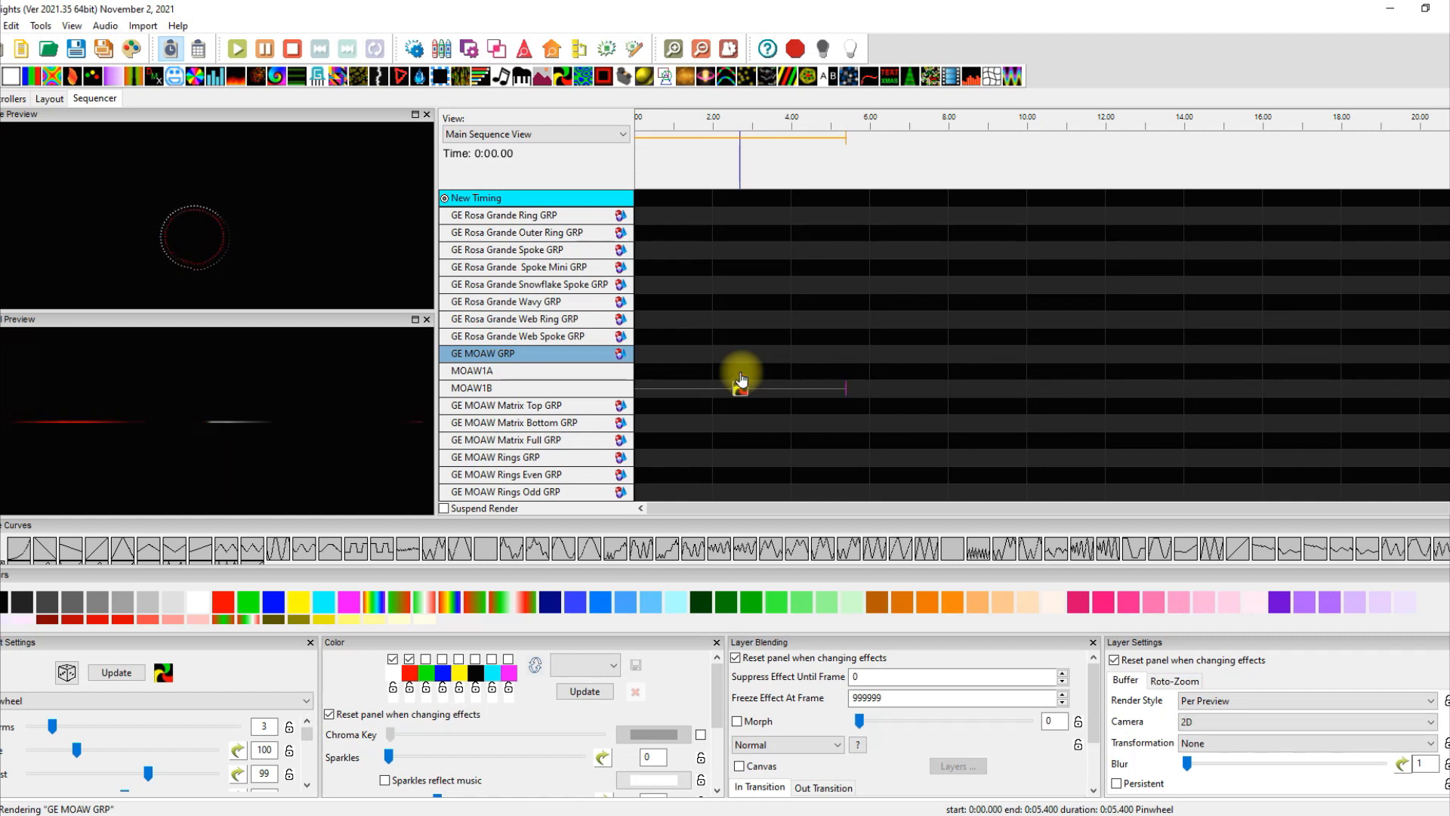
pyautogui.click(1239, 700)
pyautogui.click(1248, 714)
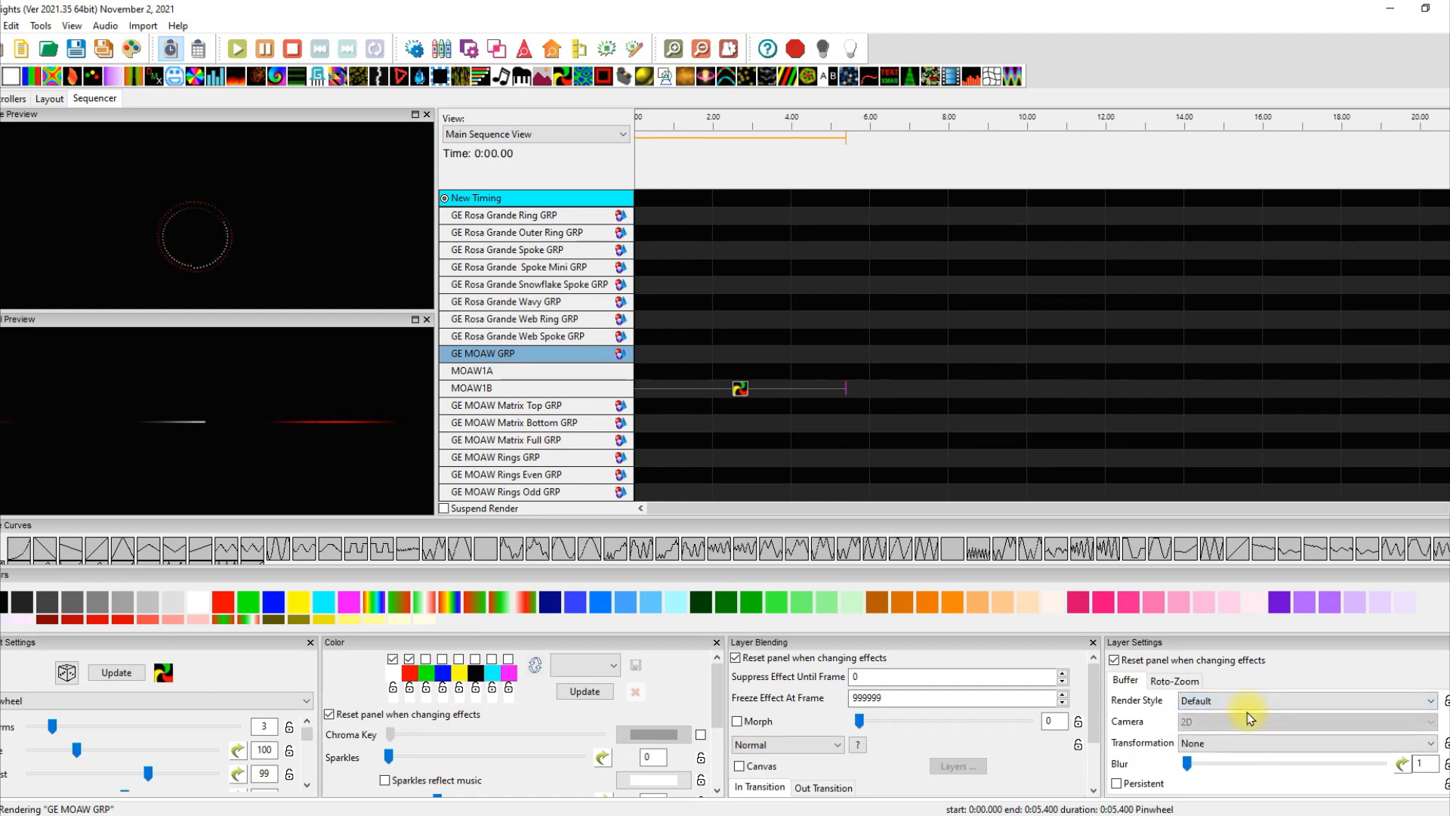
pyautogui.click(1245, 699)
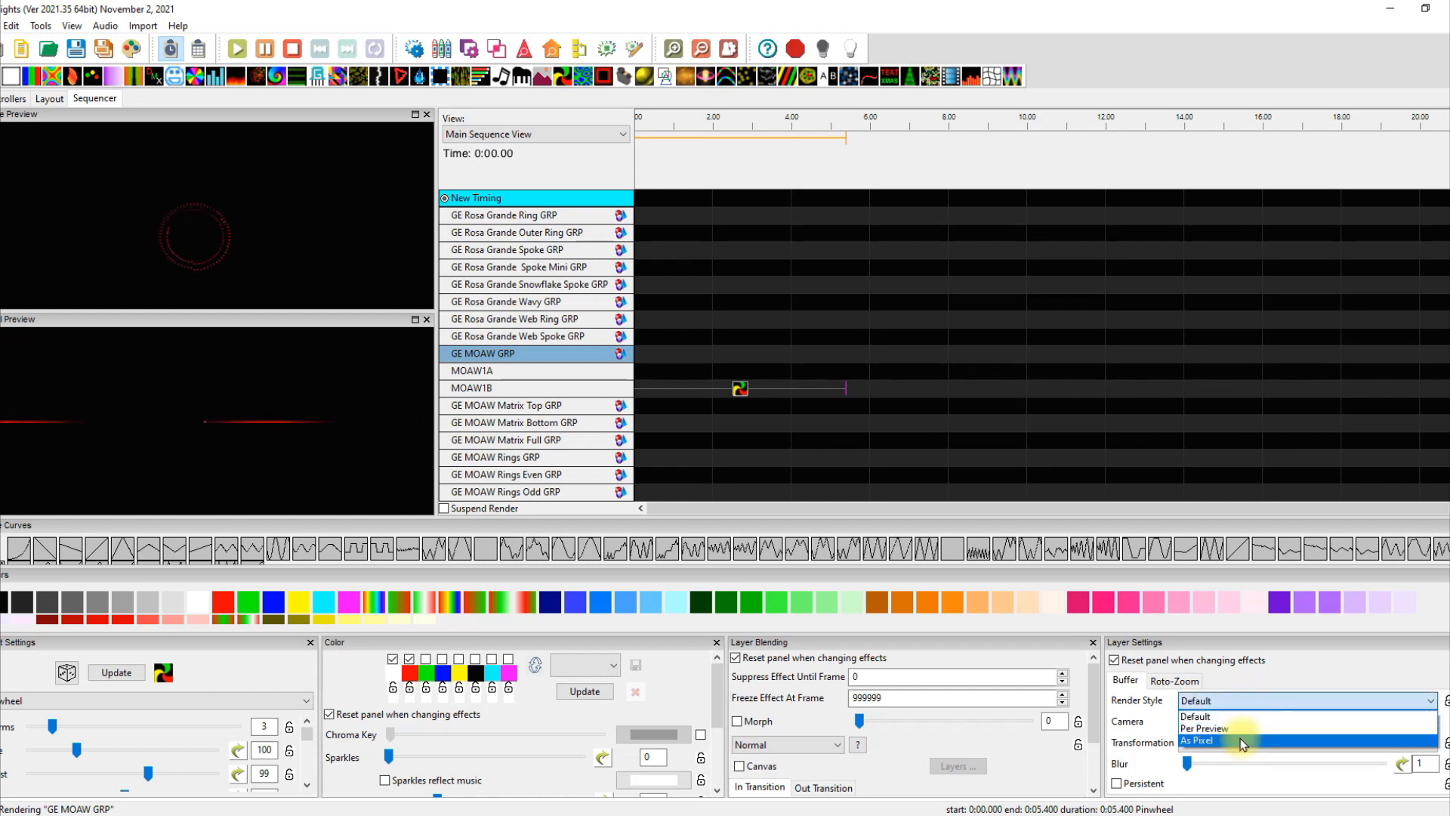
pyautogui.click(1241, 725)
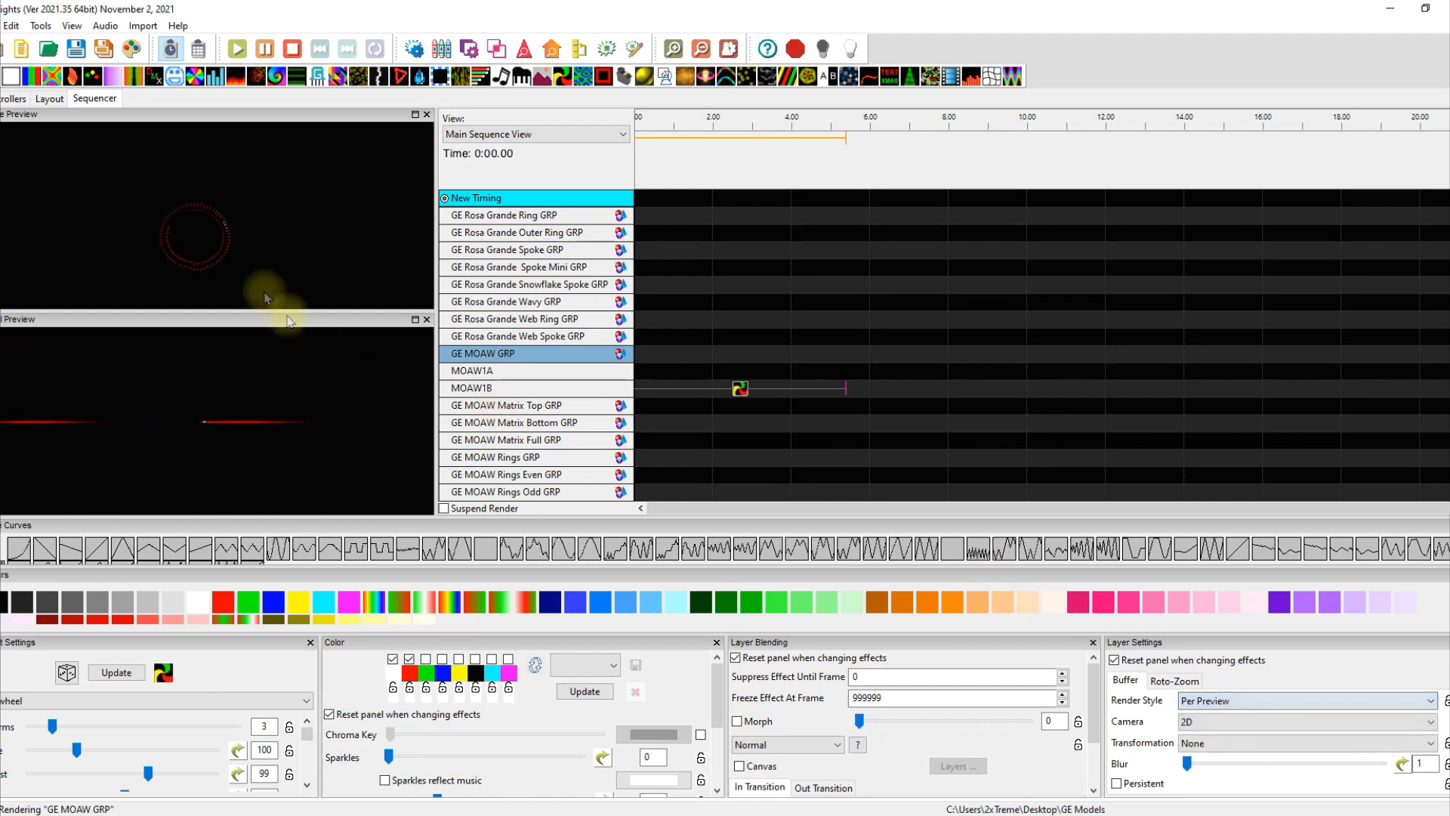
# Move Pinwheel back to GE MOAW GRP and set the render style to Per Model Per Preview.
pyautogui.click(739, 389)
pyautogui.press('Up')
pyautogui.press('Up')
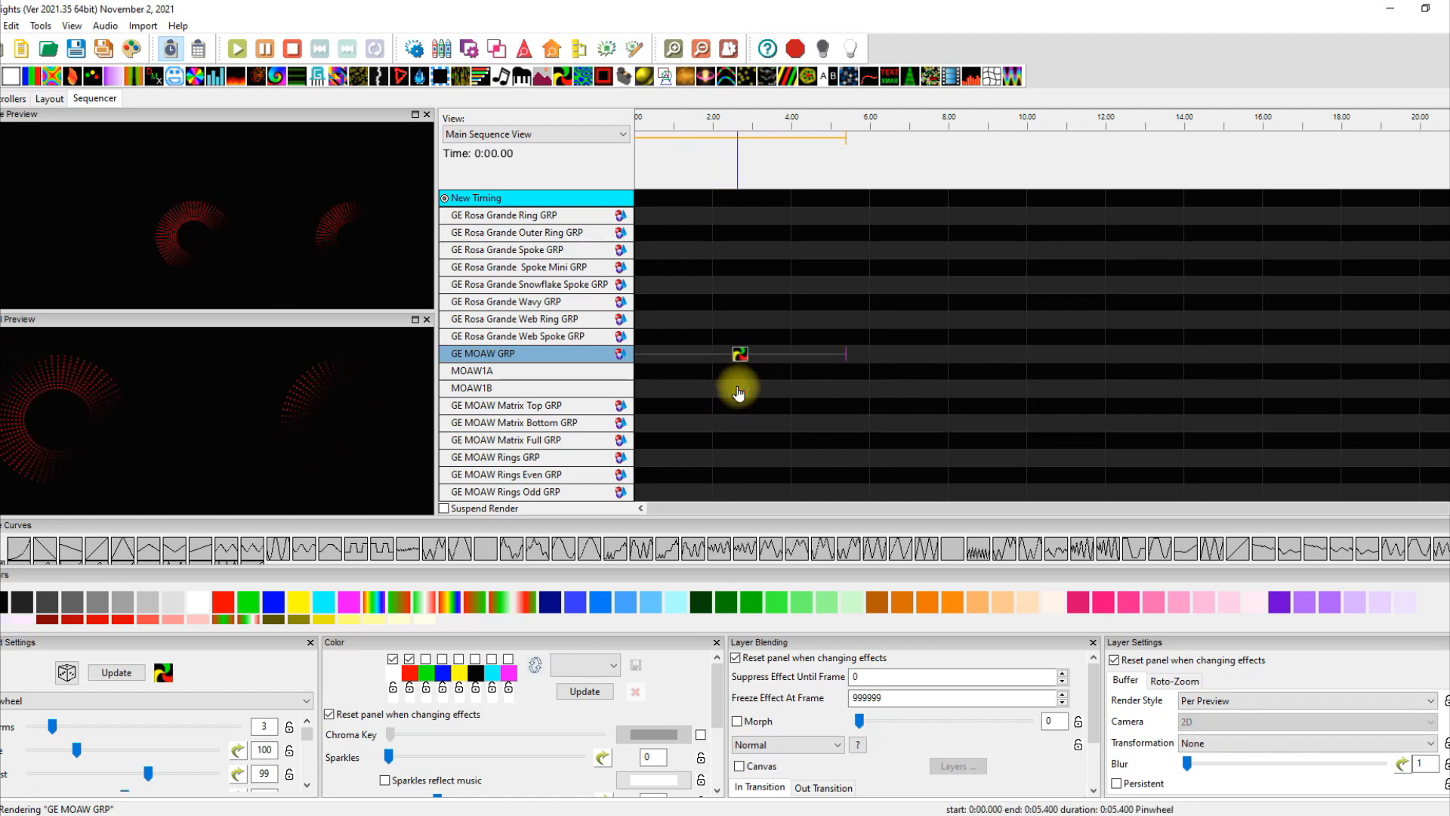
pyautogui.click(1258, 700)
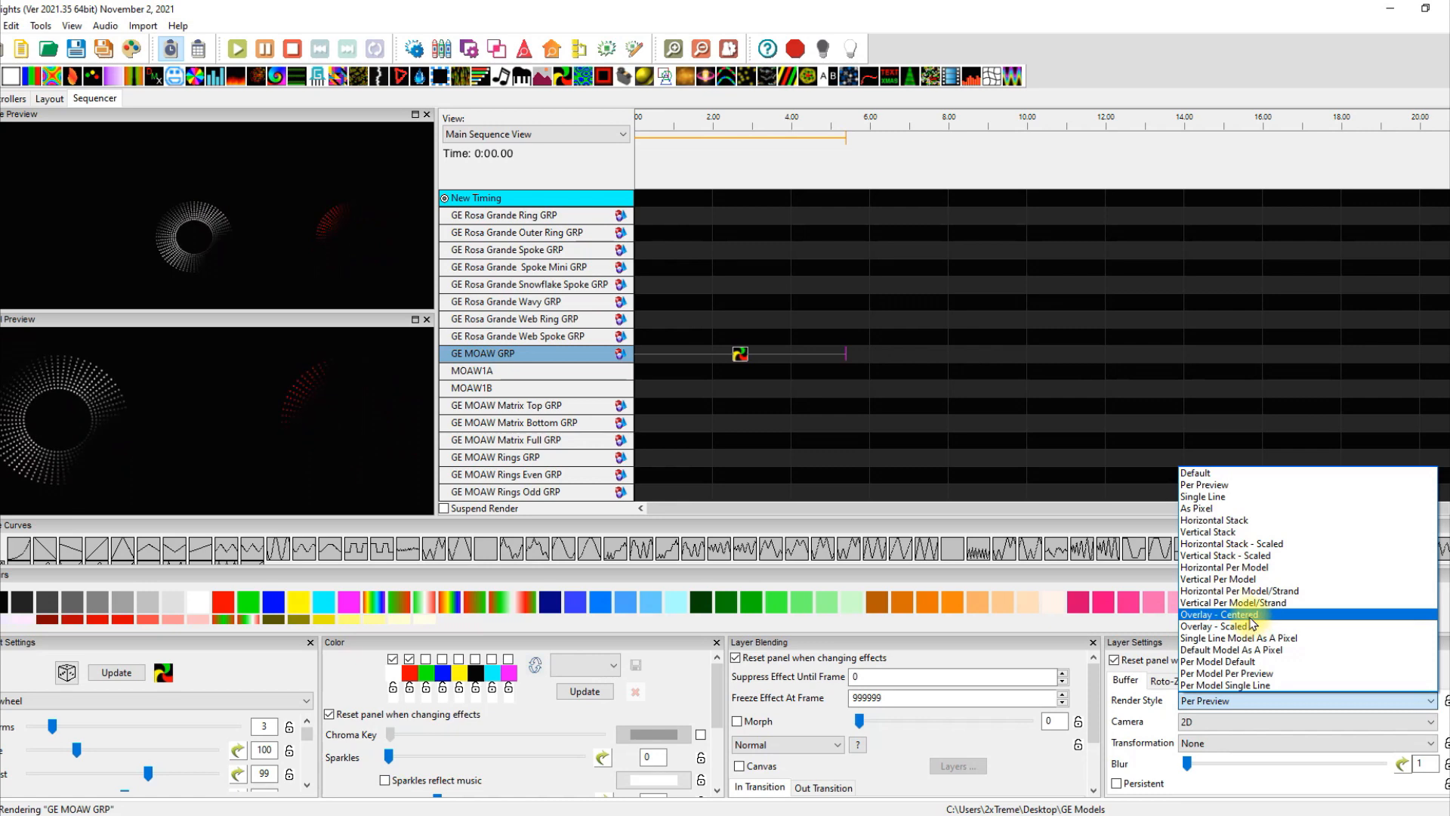
pyautogui.click(1228, 614)
pyautogui.click(1252, 698)
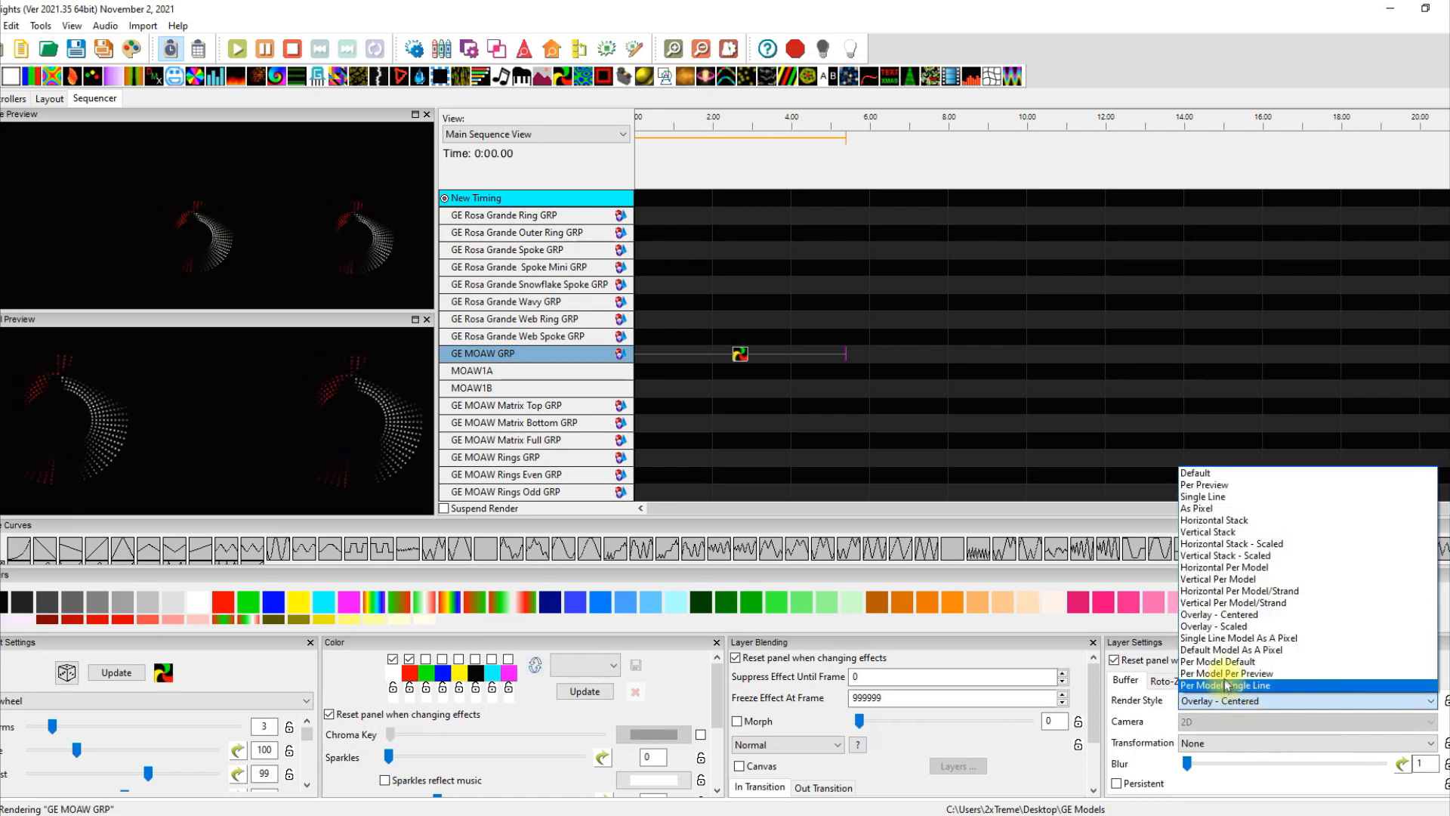
pyautogui.click(1243, 684)
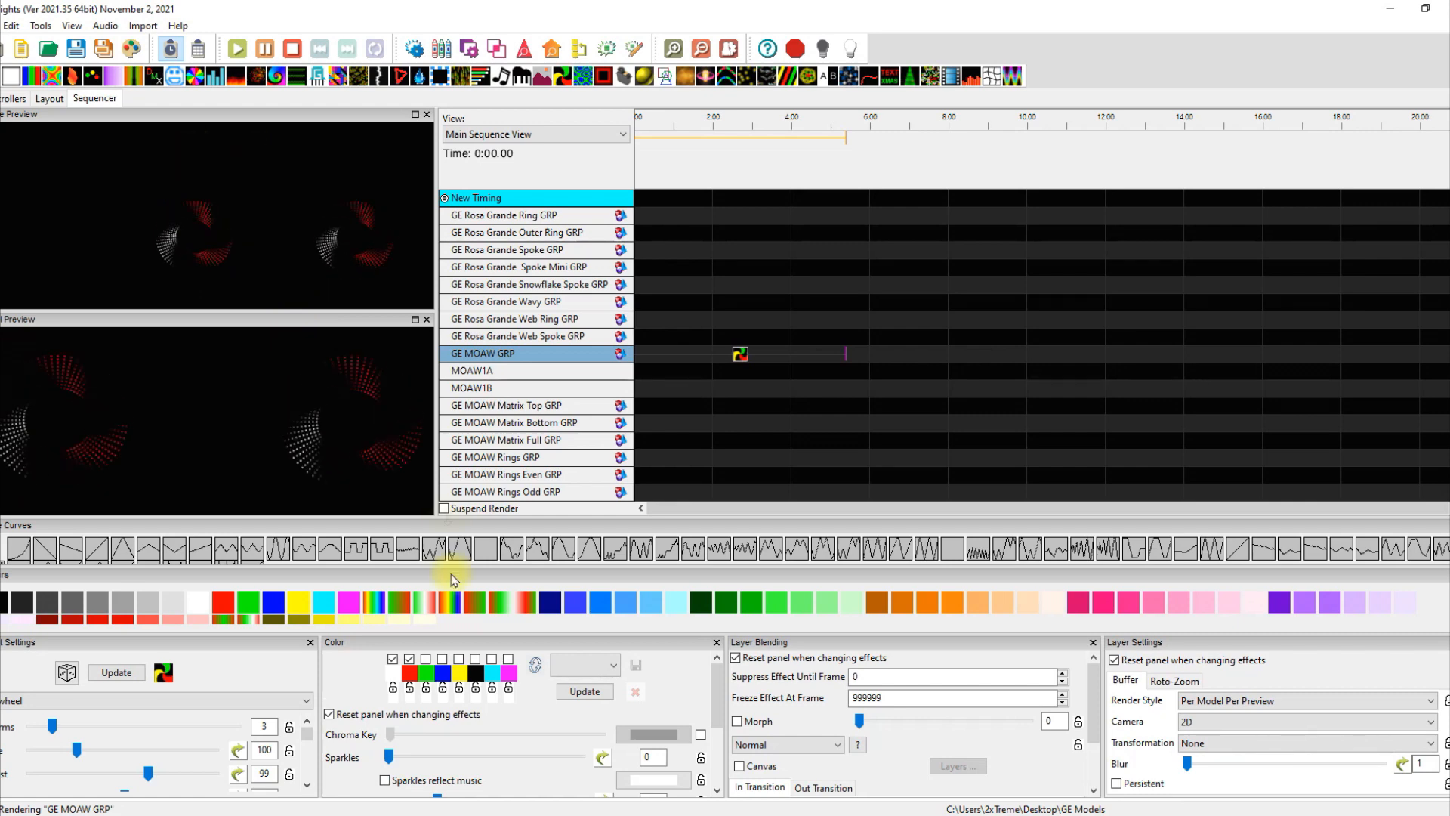
pyautogui.click(14, 99)
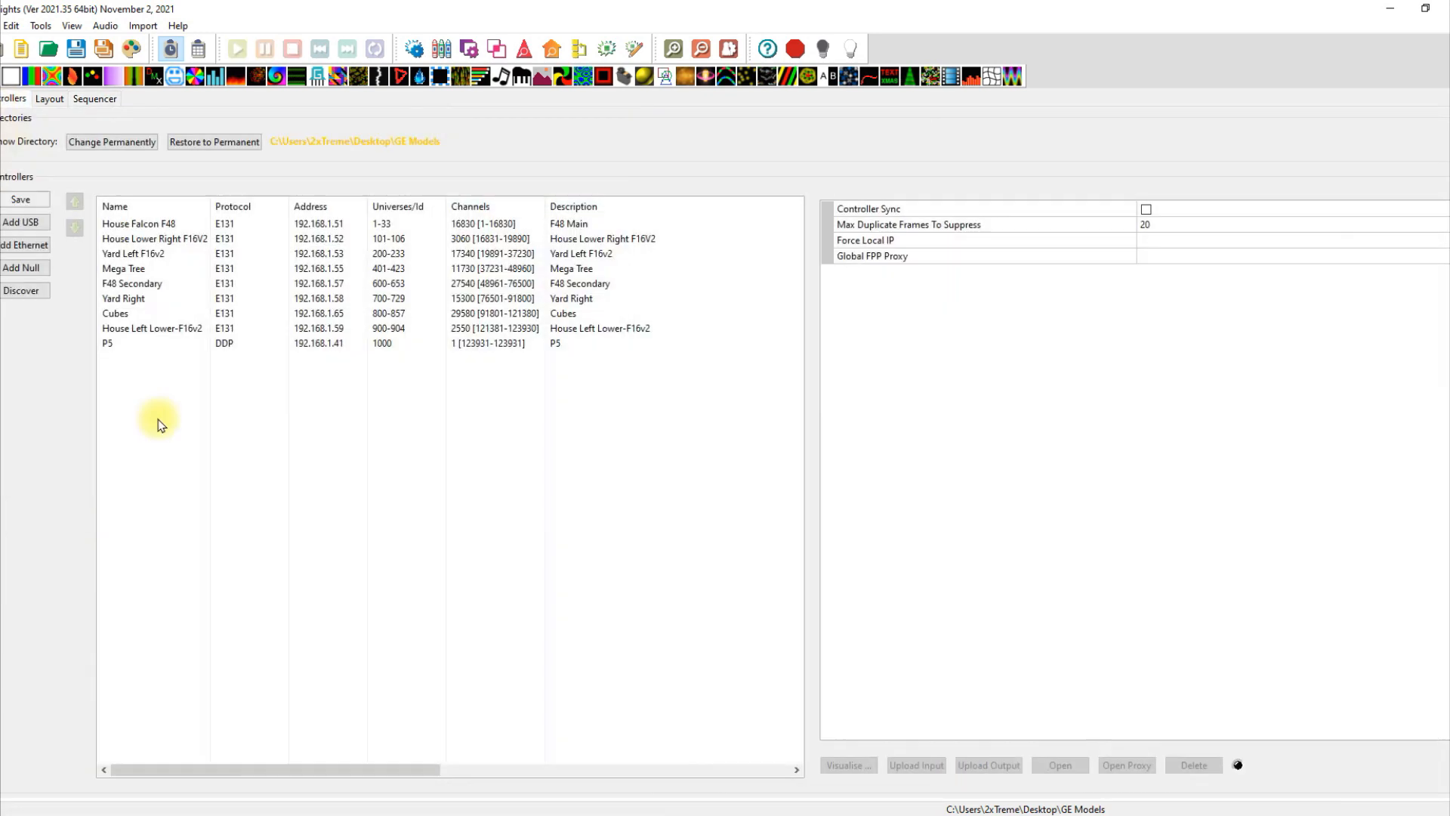
# Open the F48 Secondary controller's web page from the Controllers list.
pyautogui.click(136, 284)
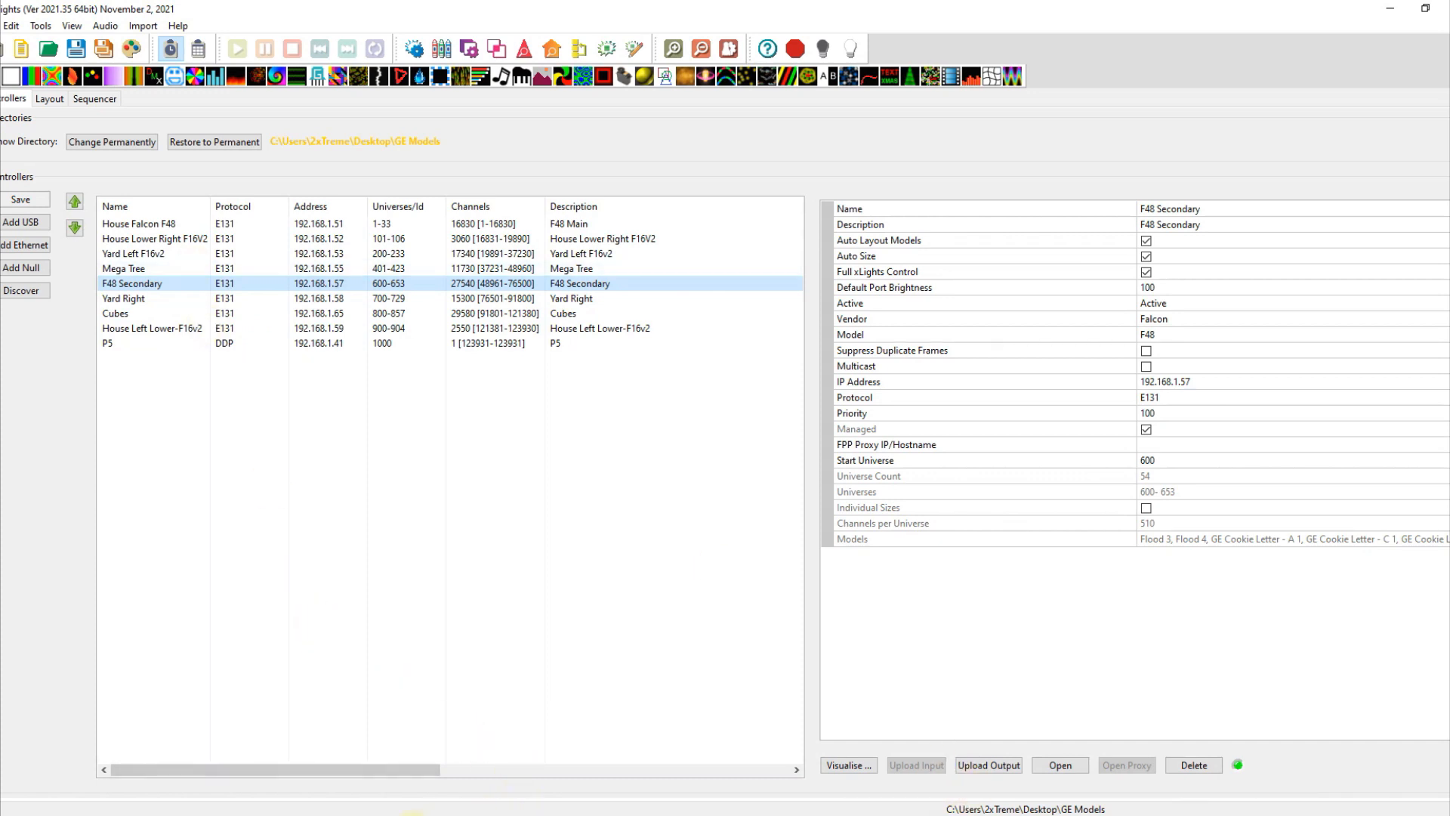
pyautogui.click(1060, 765)
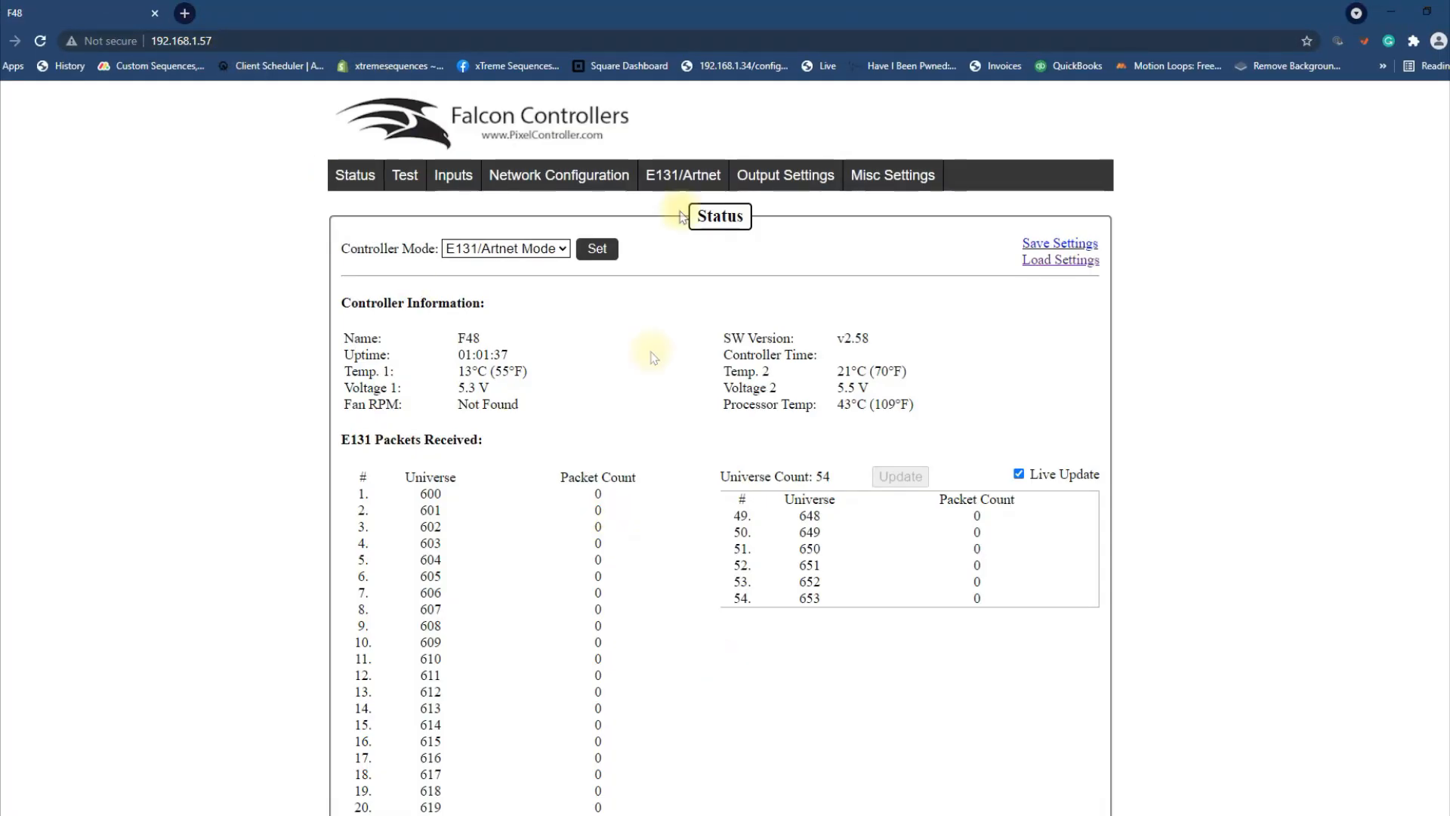
# Open the Falcon String Ports configuration and scroll down to ports 18–48.
pyautogui.moveTo(743, 187)
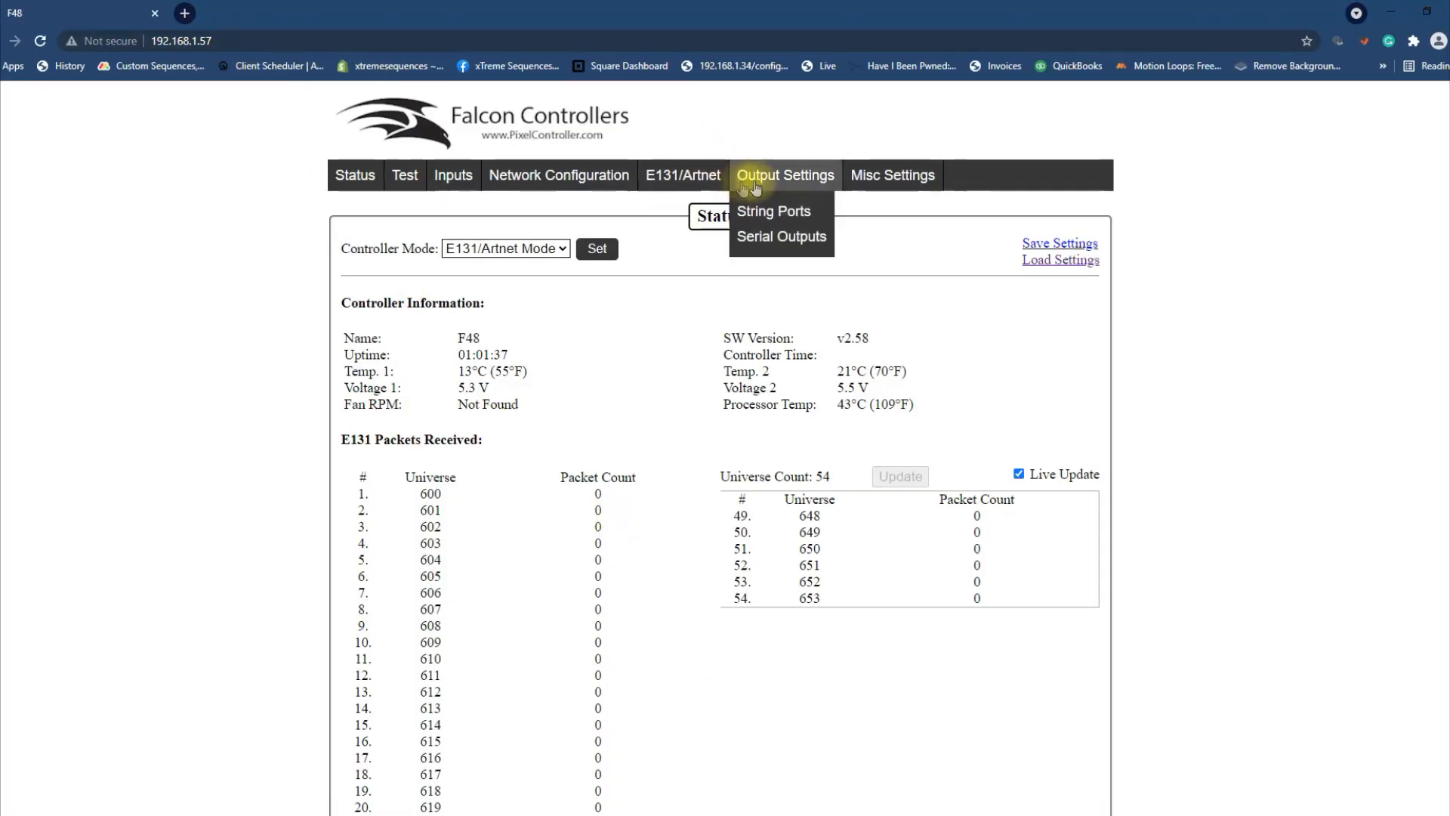
pyautogui.click(765, 211)
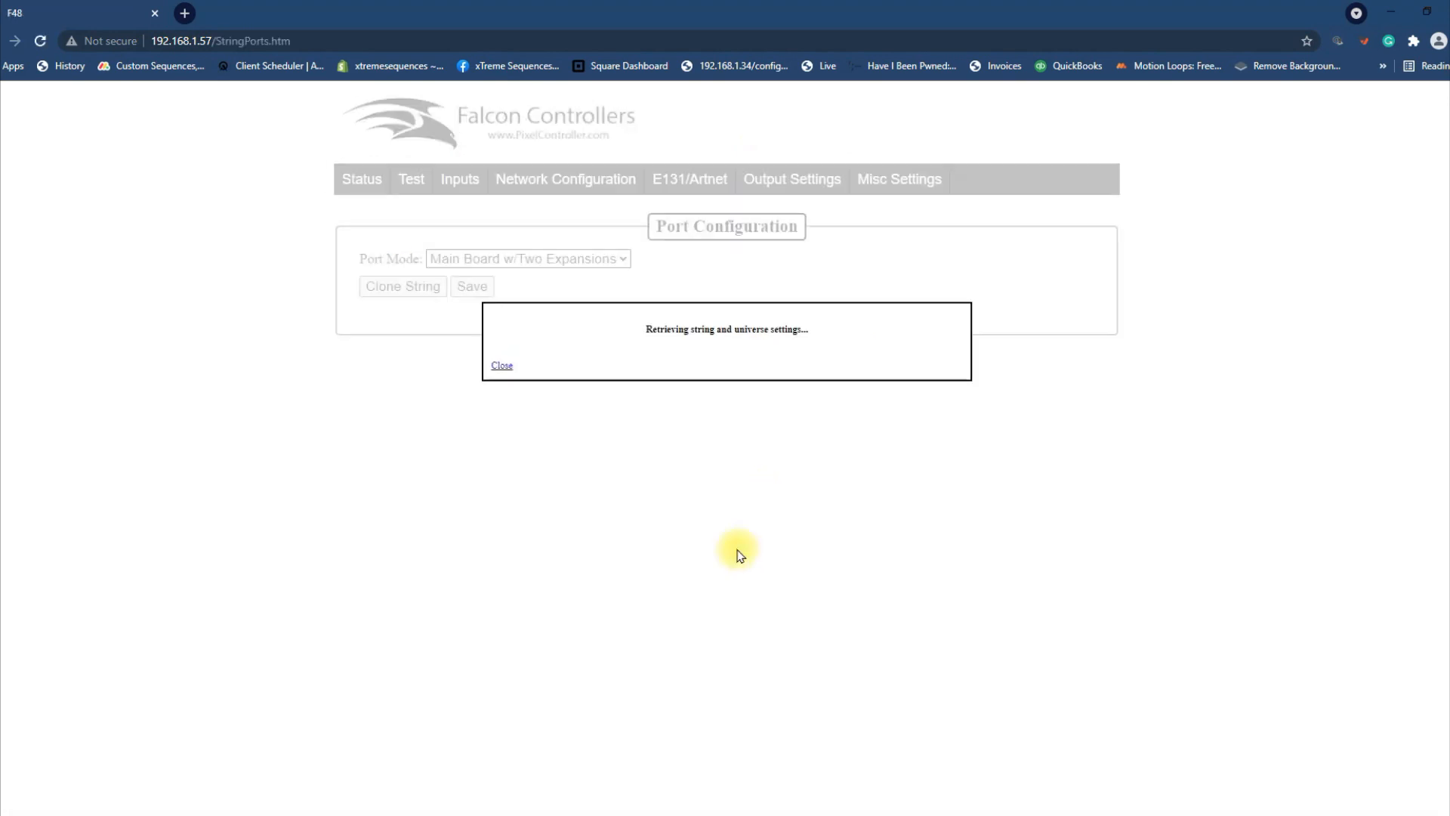
pyautogui.scroll(-9, 721, 589)
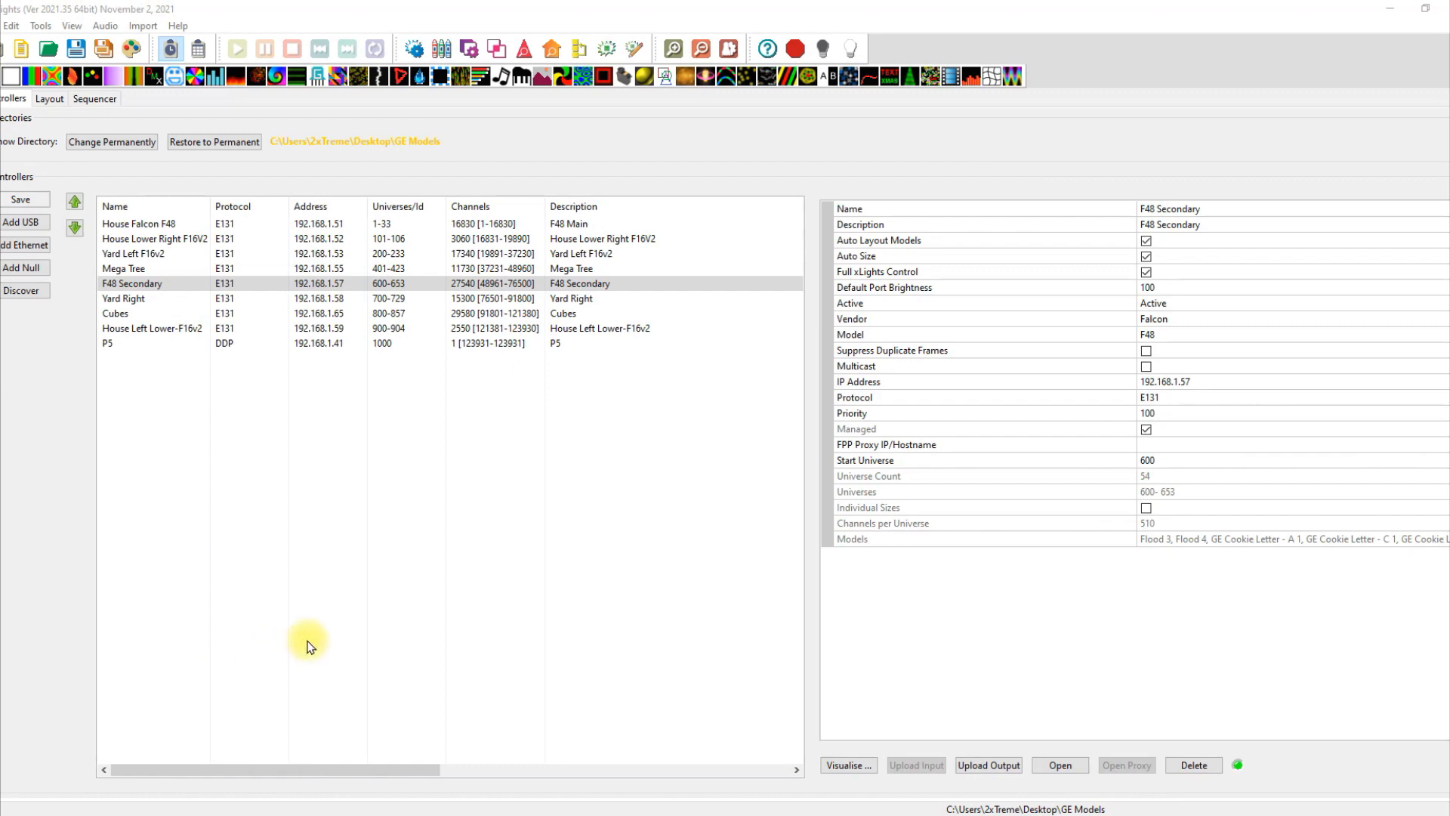
# In Layout, frame the house preview, inspect the GE MOAW 2 ring's settings, then deselect it.
pyautogui.click(49, 98)
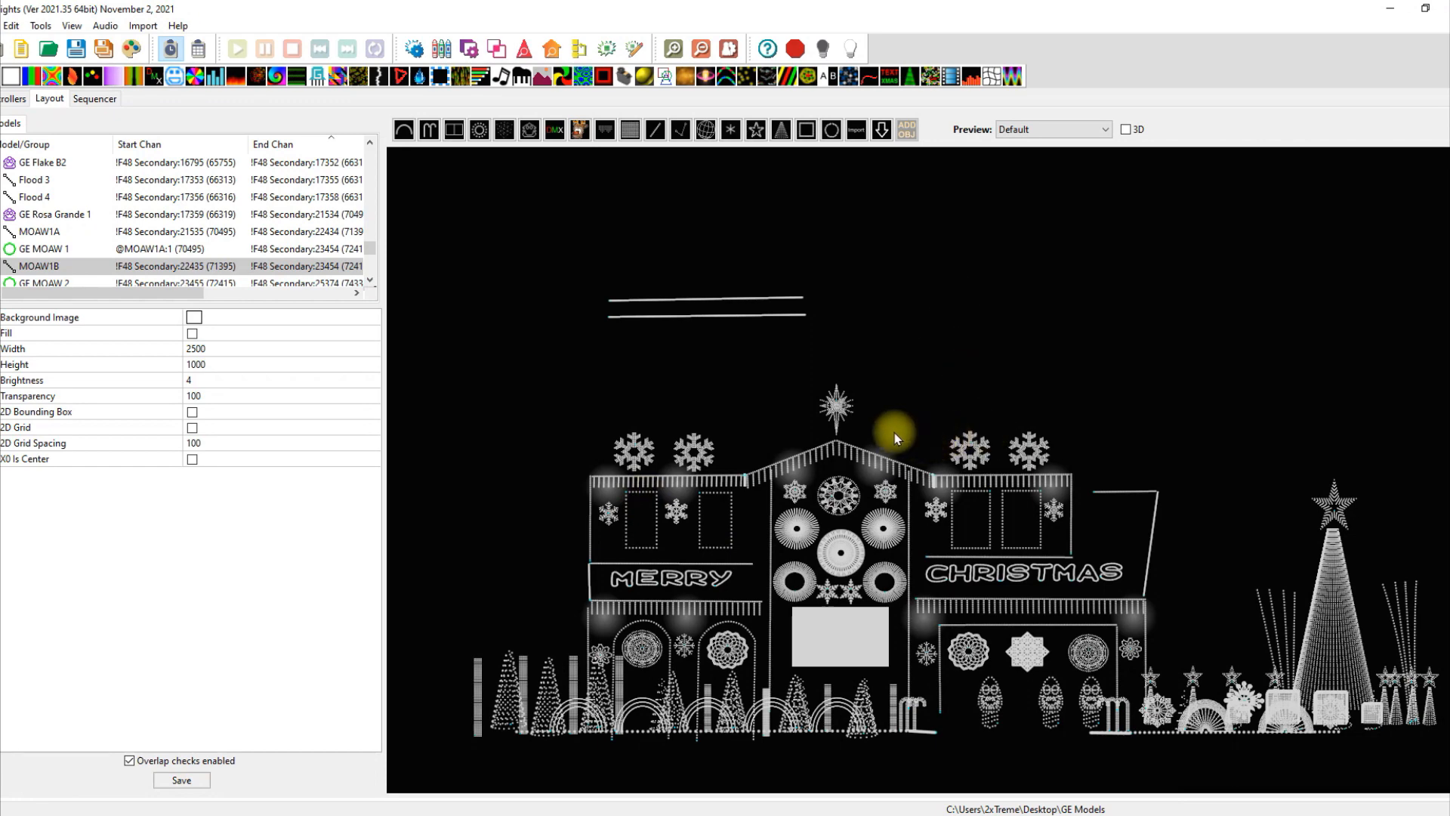
pyautogui.moveTo(894, 428); pyautogui.dragTo(913, 402)
pyautogui.scroll(1, 945, 577)
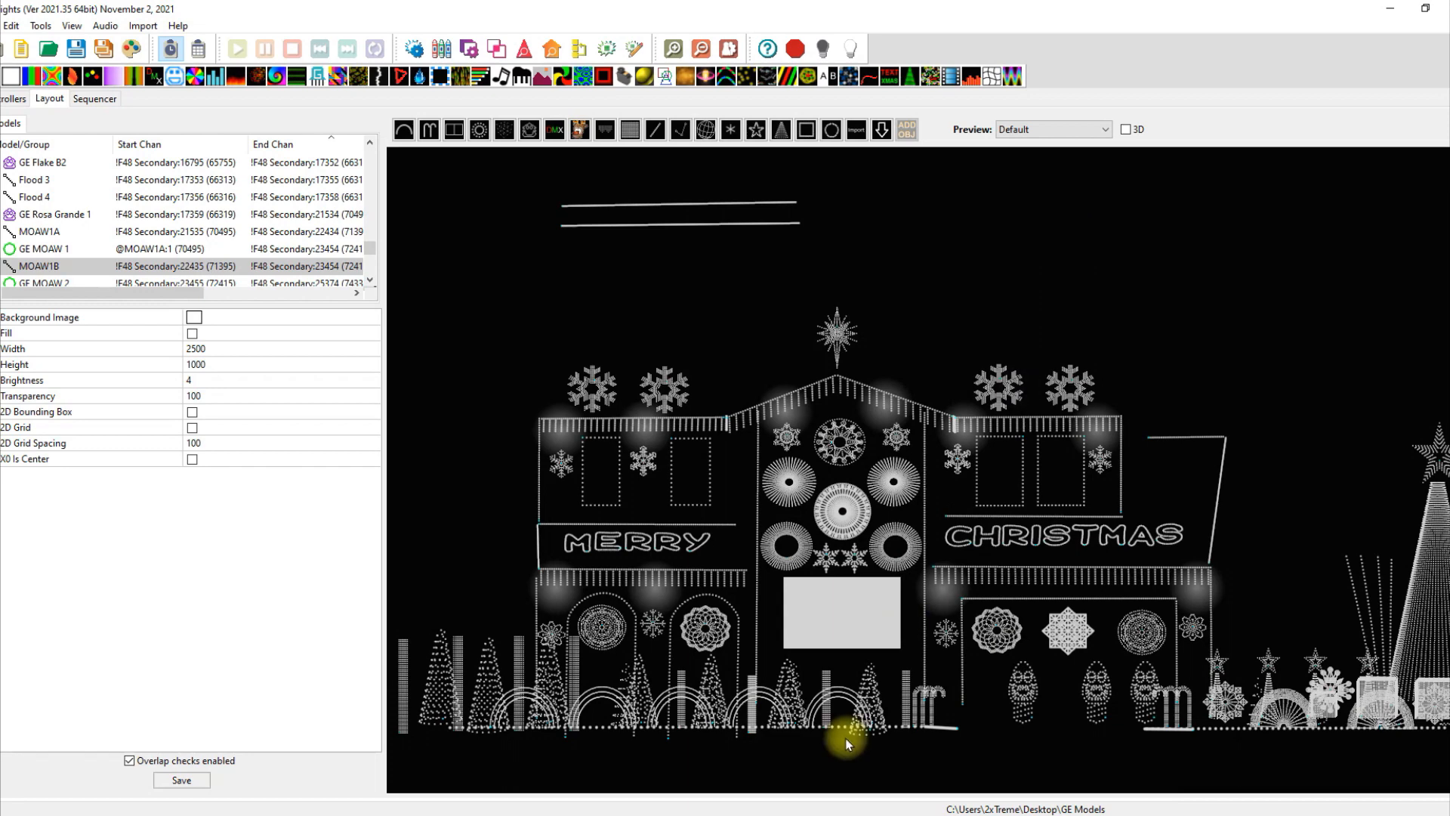
pyautogui.click(902, 556)
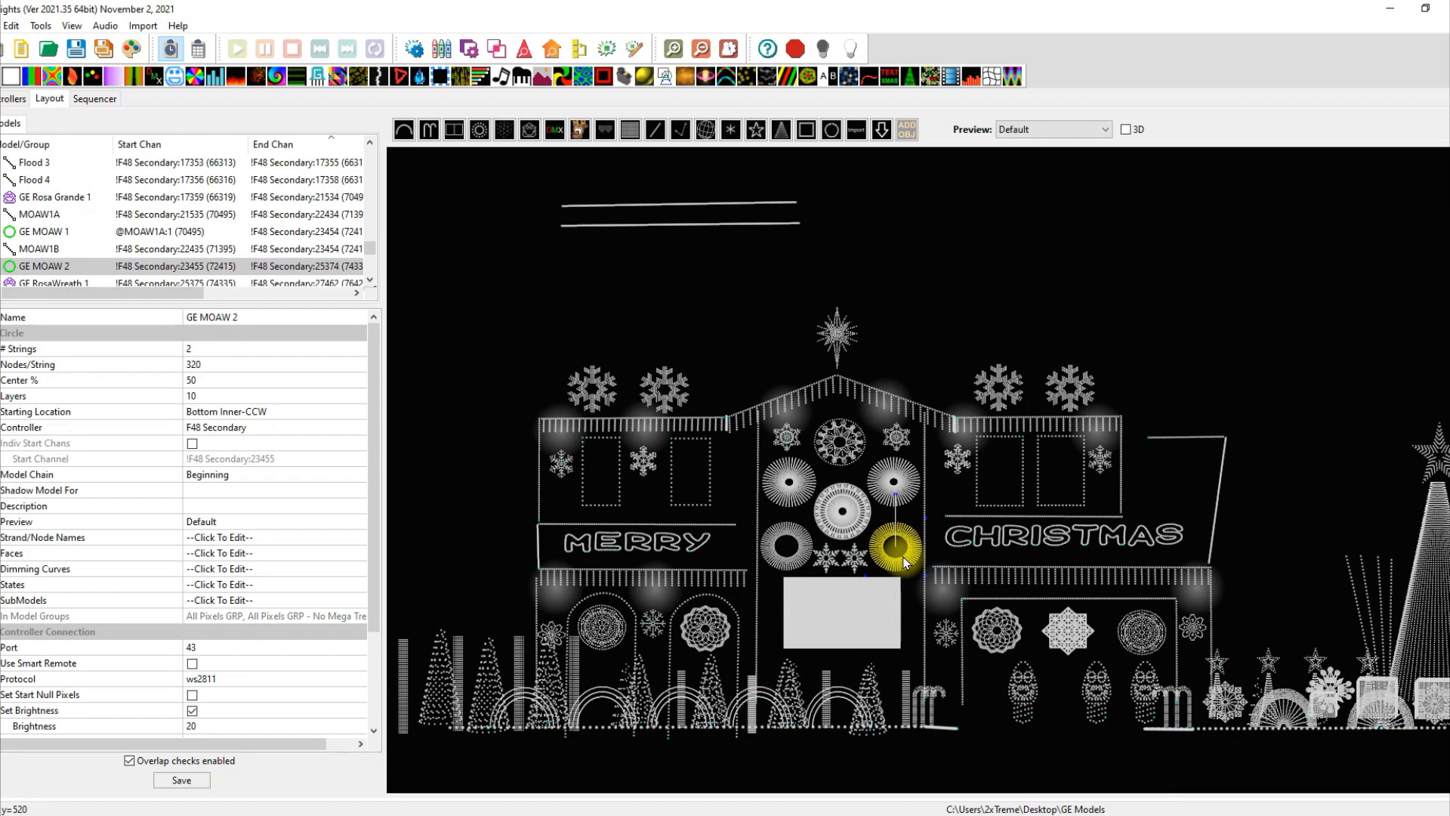
pyautogui.click(905, 213)
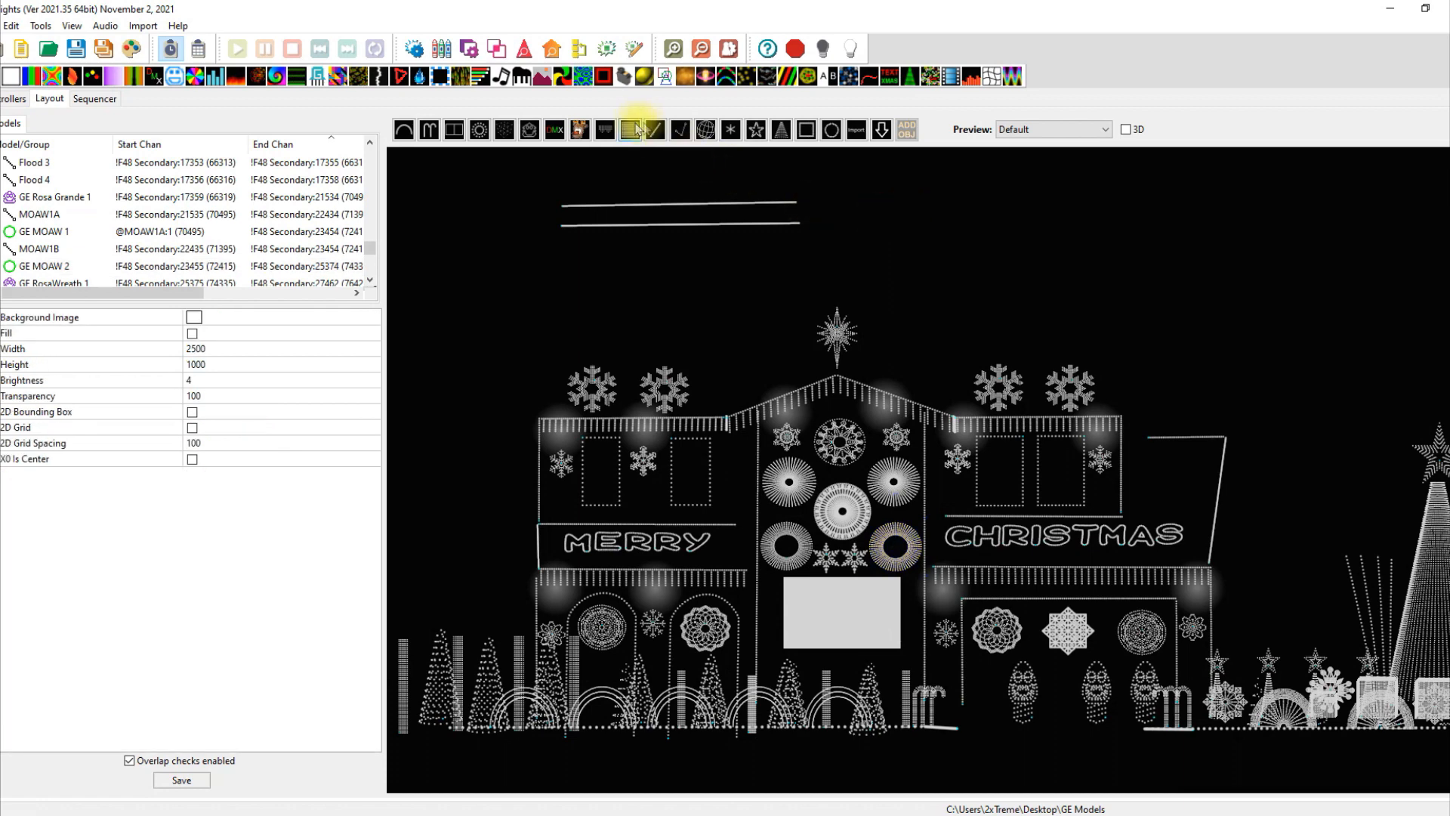
# Place a top-right line with 300 nodes, rename it MOAW2A, and save the layout.
pyautogui.click(1091, 203)
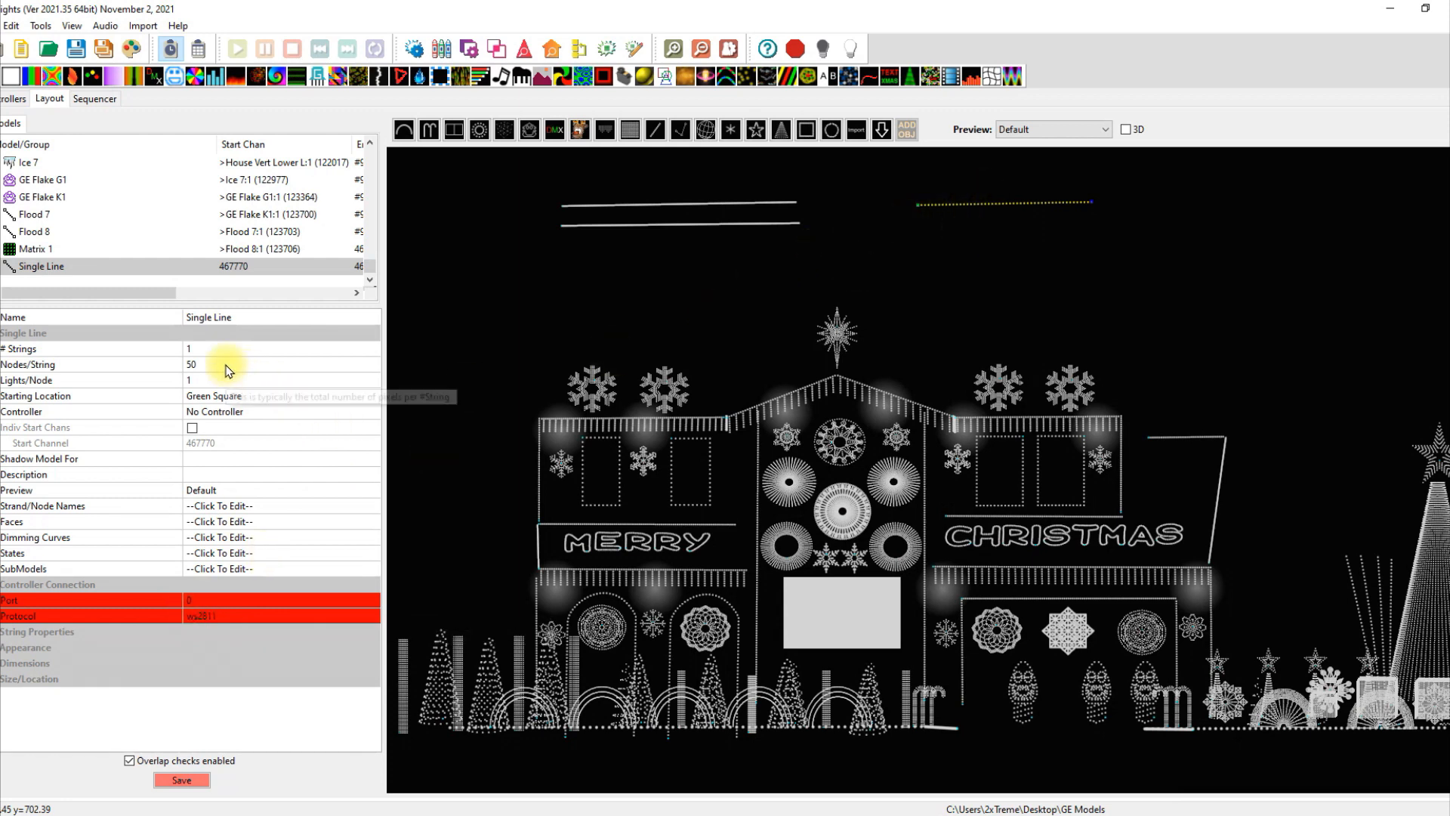
pyautogui.click(196, 364)
pyautogui.write('300')
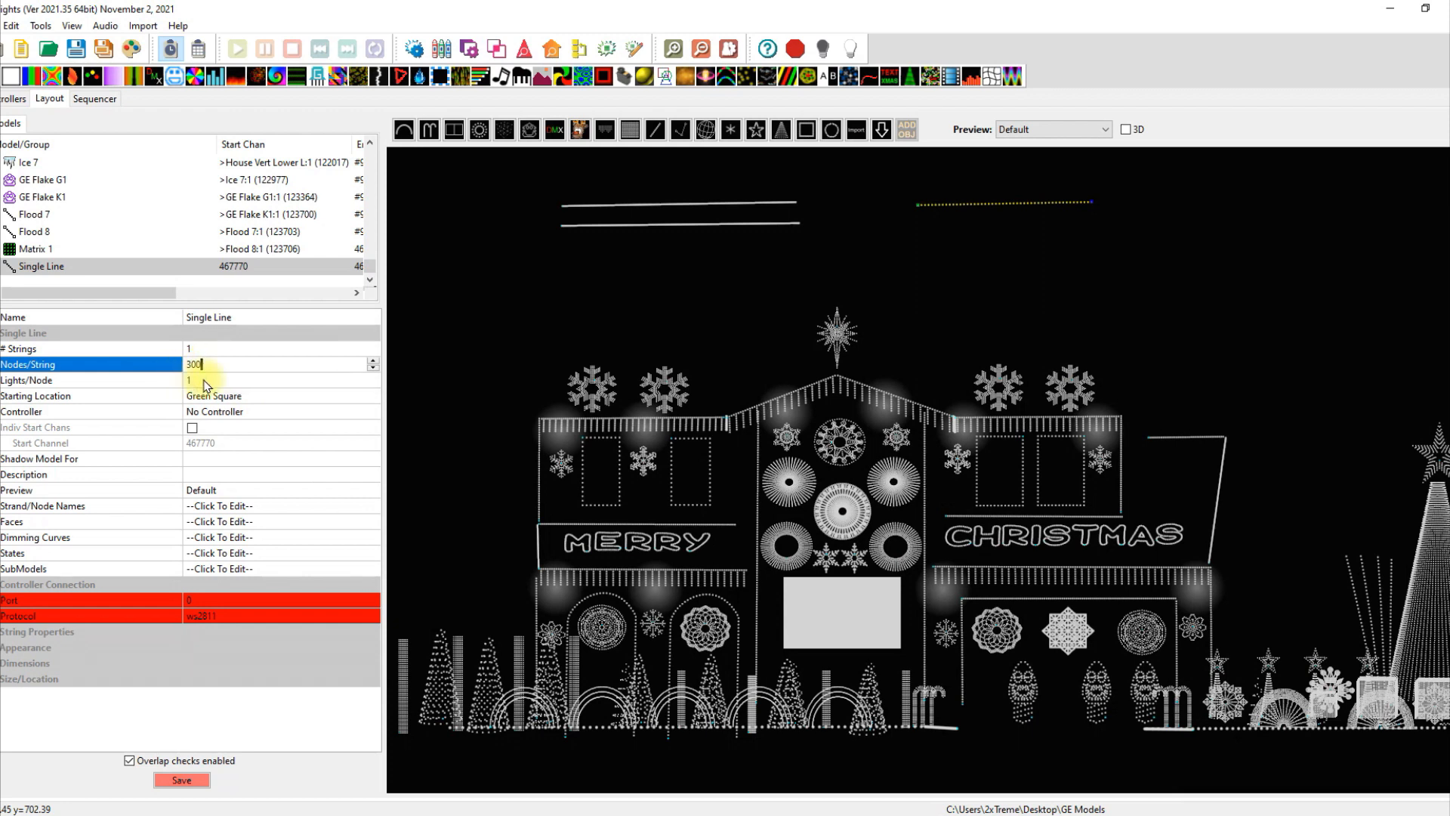
pyautogui.press('Return')
pyautogui.click(226, 318)
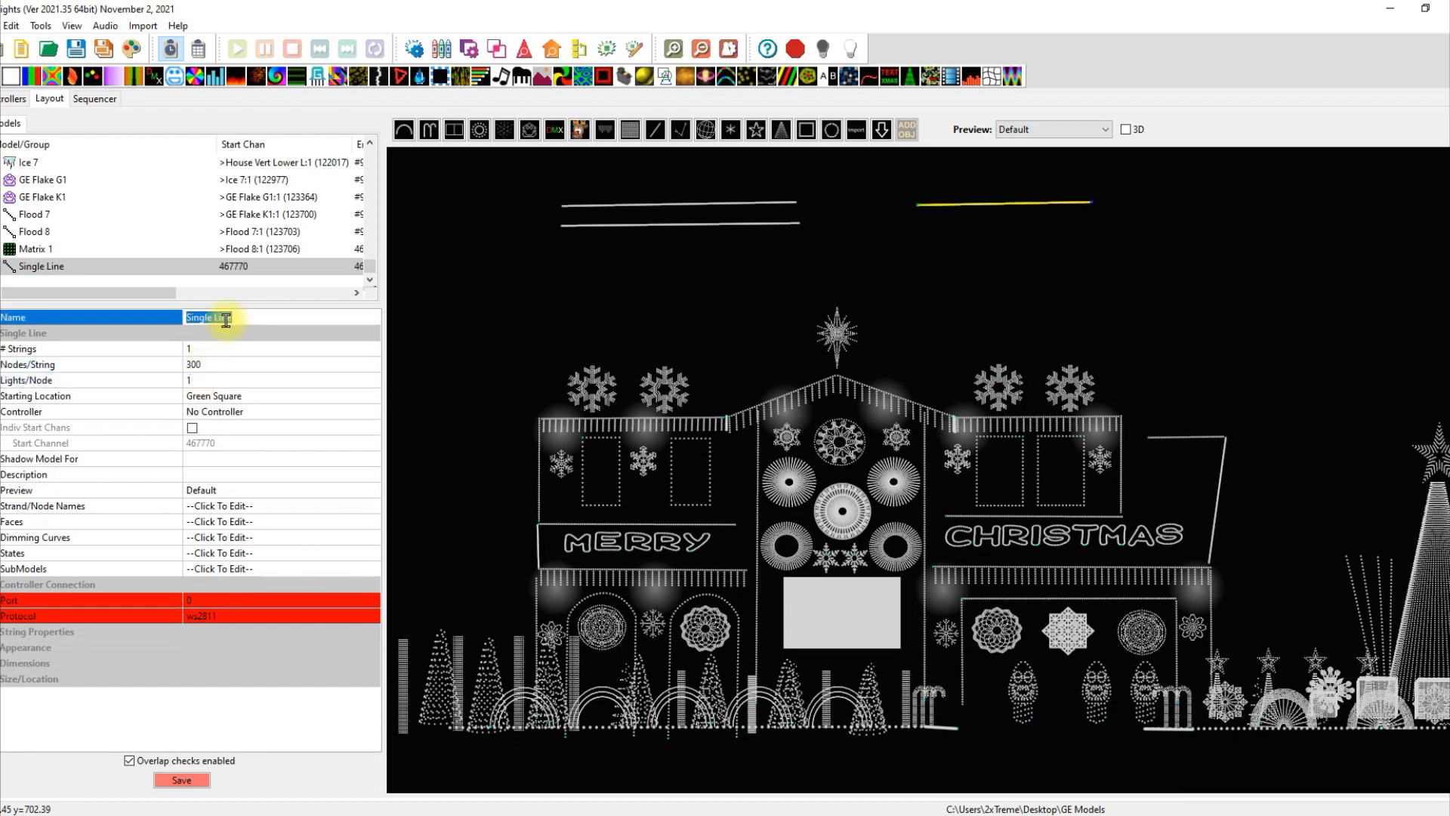
pyautogui.write('MOAW2A')
pyautogui.click(289, 349)
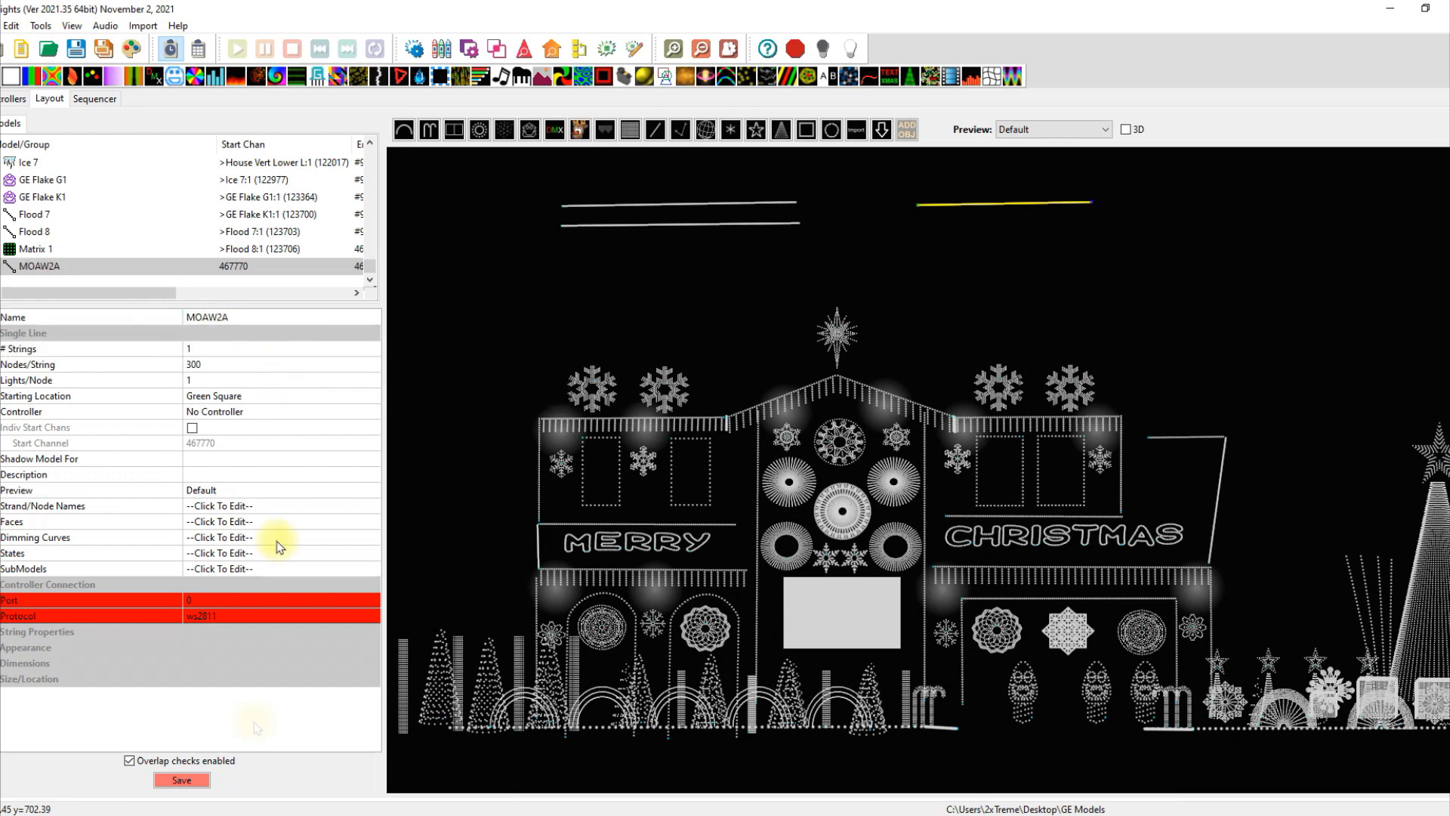
pyautogui.click(185, 783)
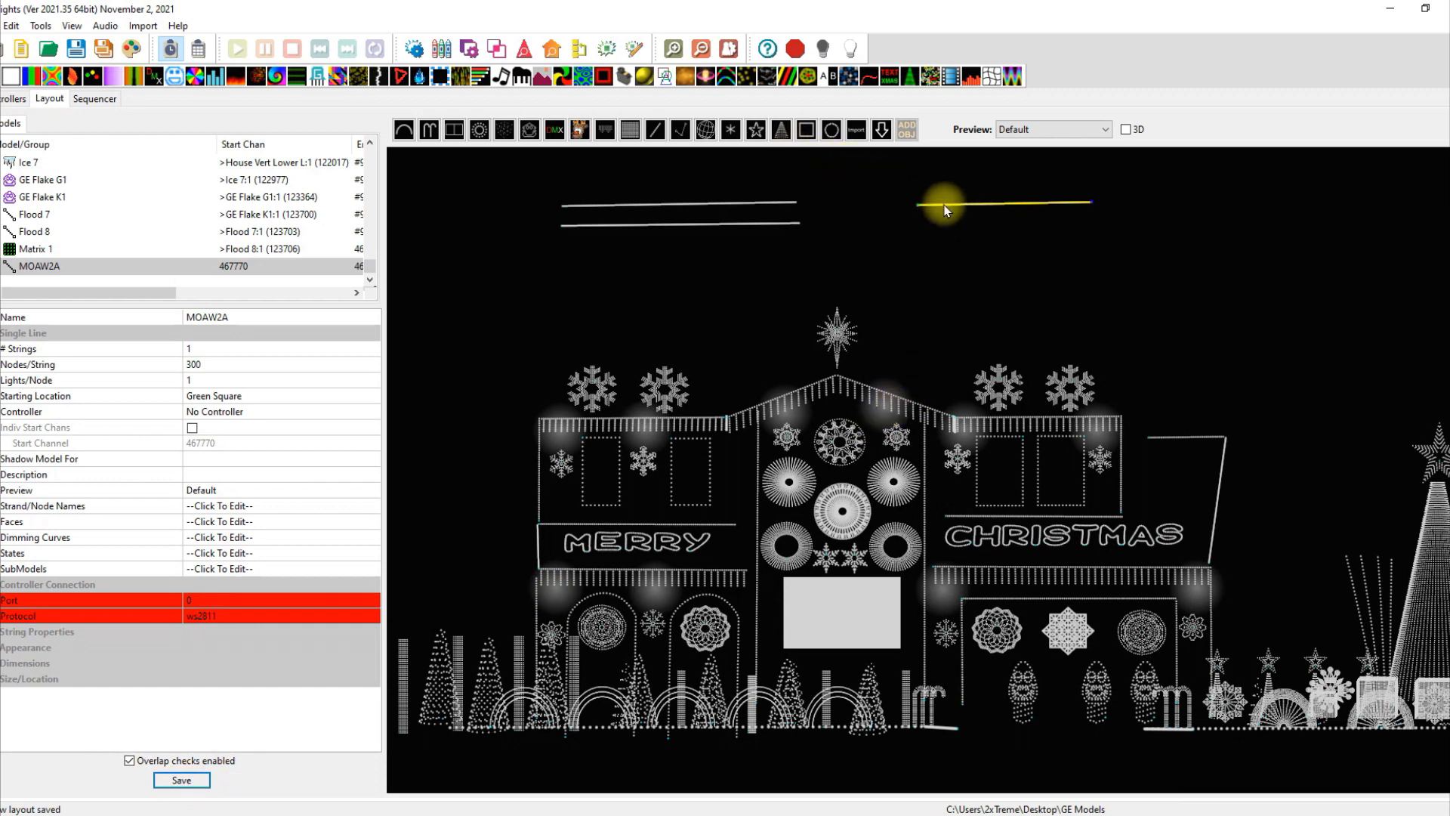
pyautogui.click(656, 129)
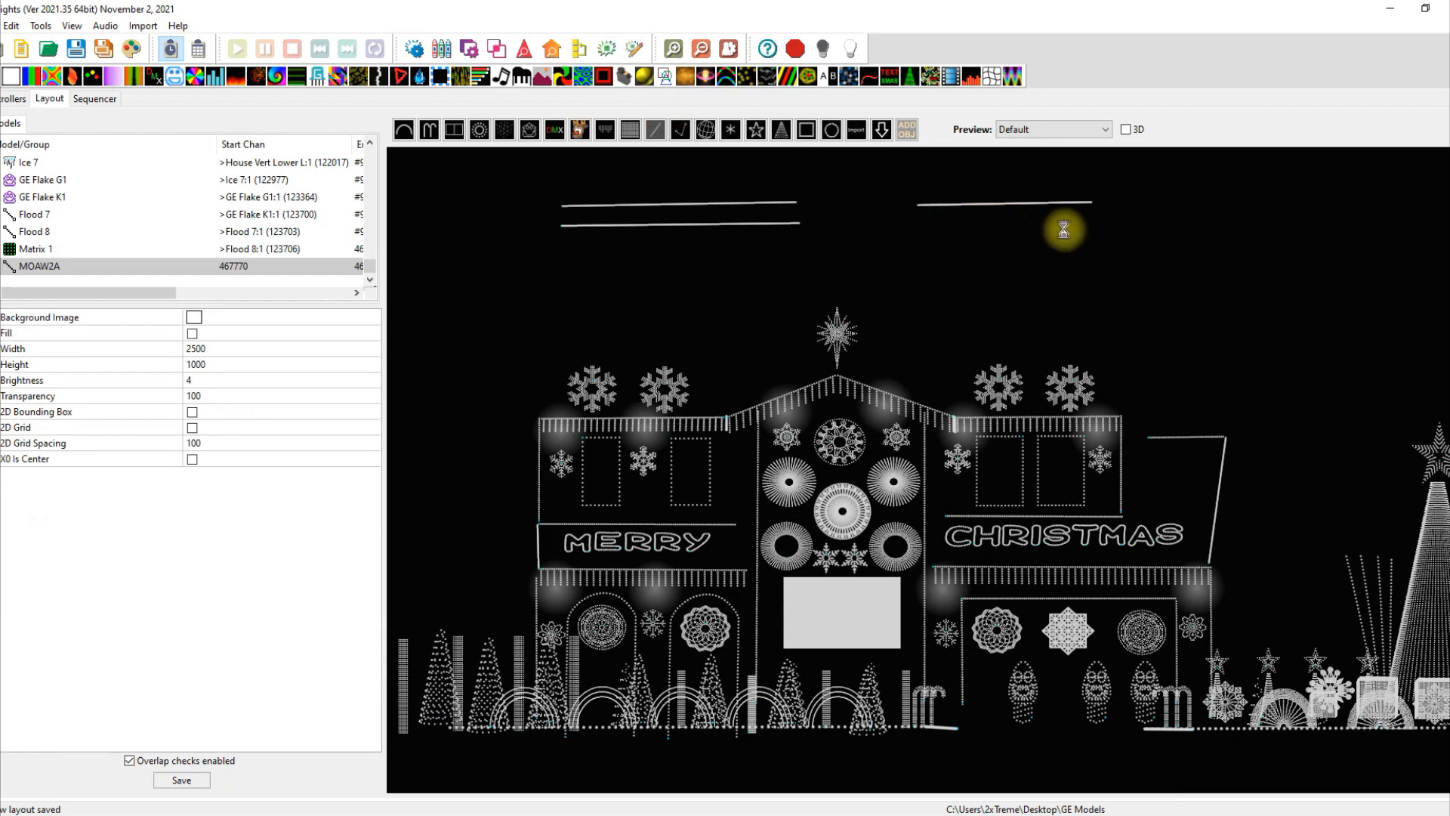
# Draw a second line below MOAW2A and give it 340 nodes.
pyautogui.moveTo(1054, 228); pyautogui.dragTo(1088, 228)
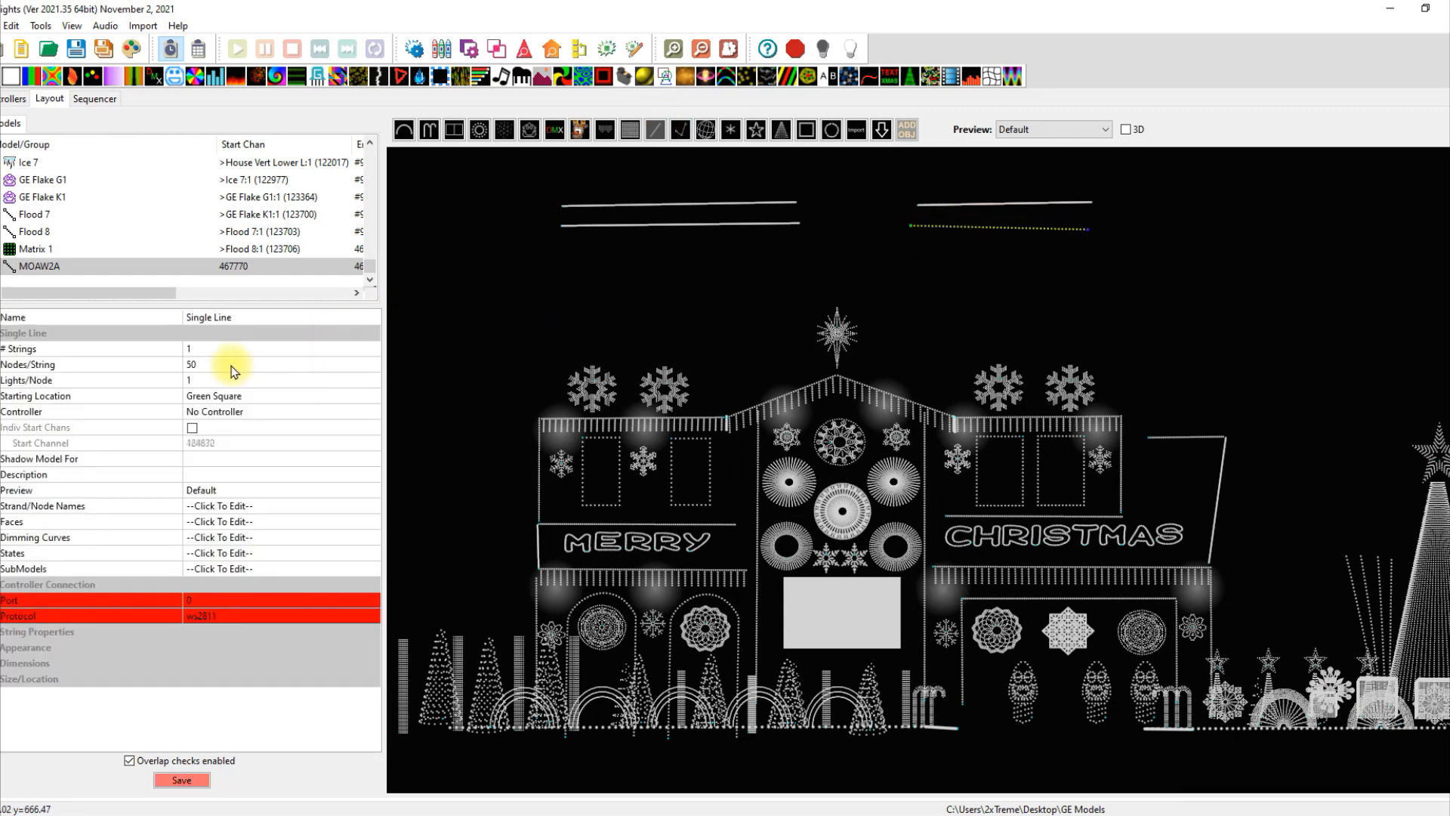
pyautogui.click(231, 364)
pyautogui.write('340')
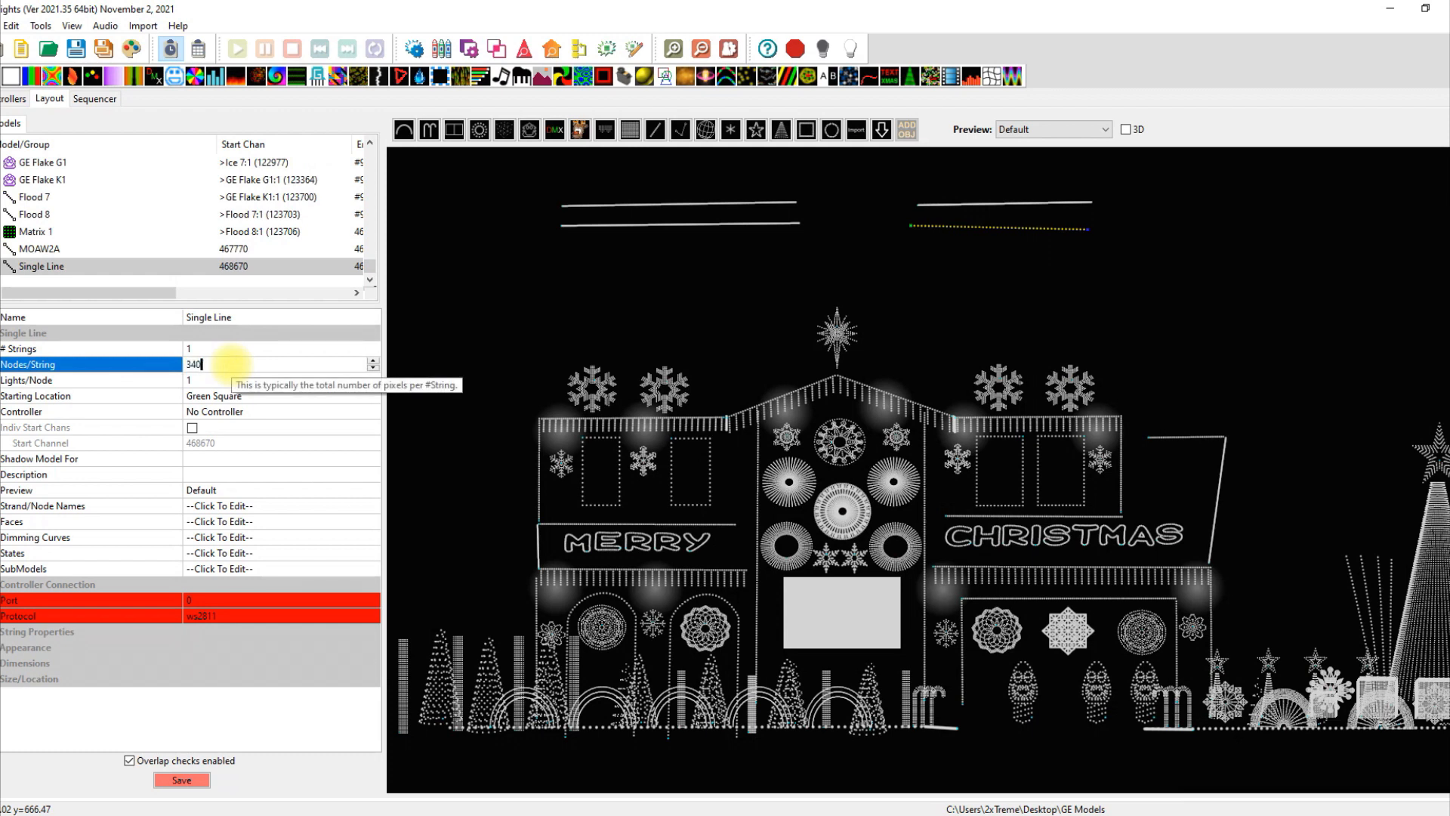
pyautogui.click(233, 317)
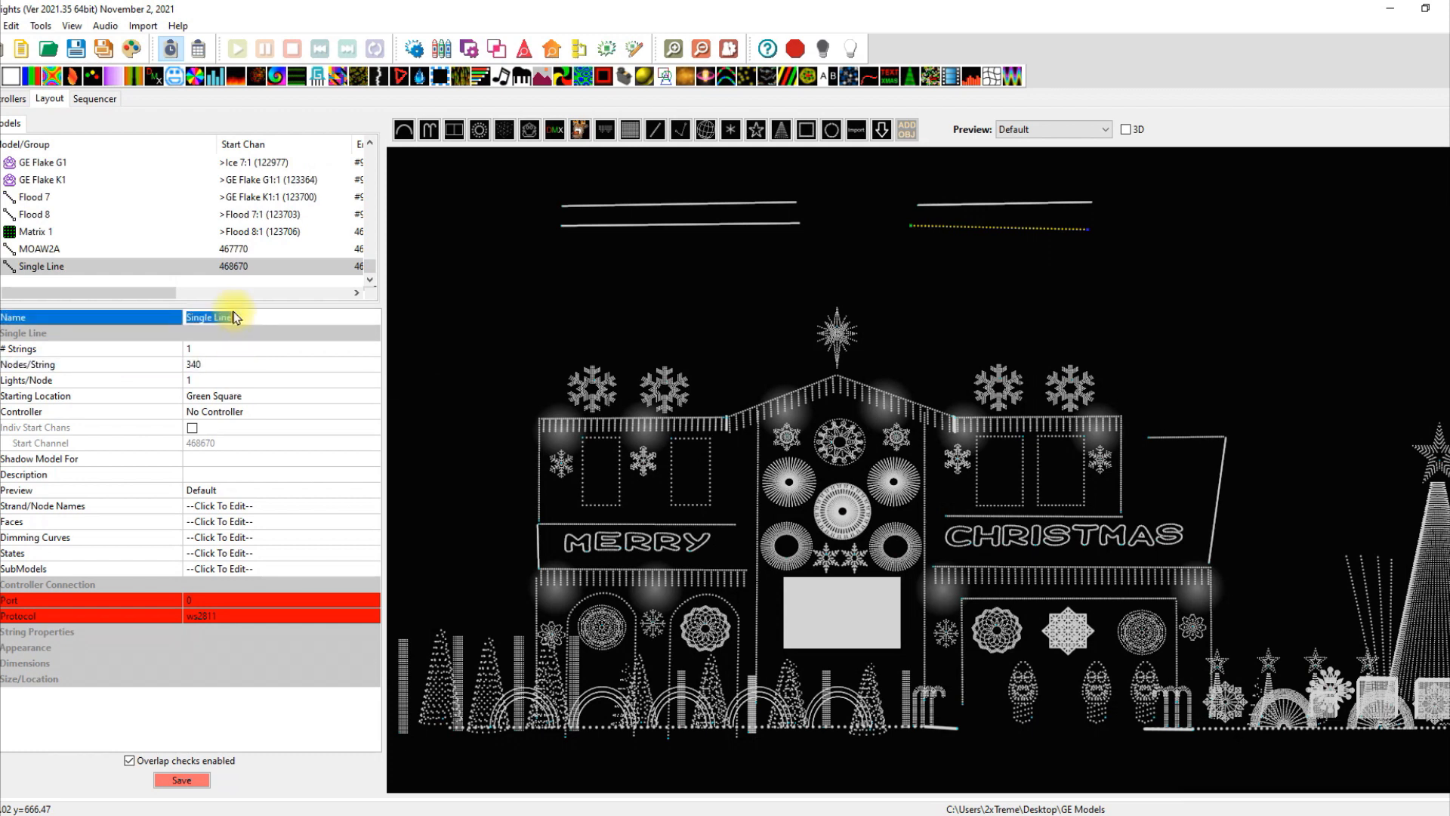
# Rename the second line to MOAW2B and save the layout.
pyautogui.click(233, 317)
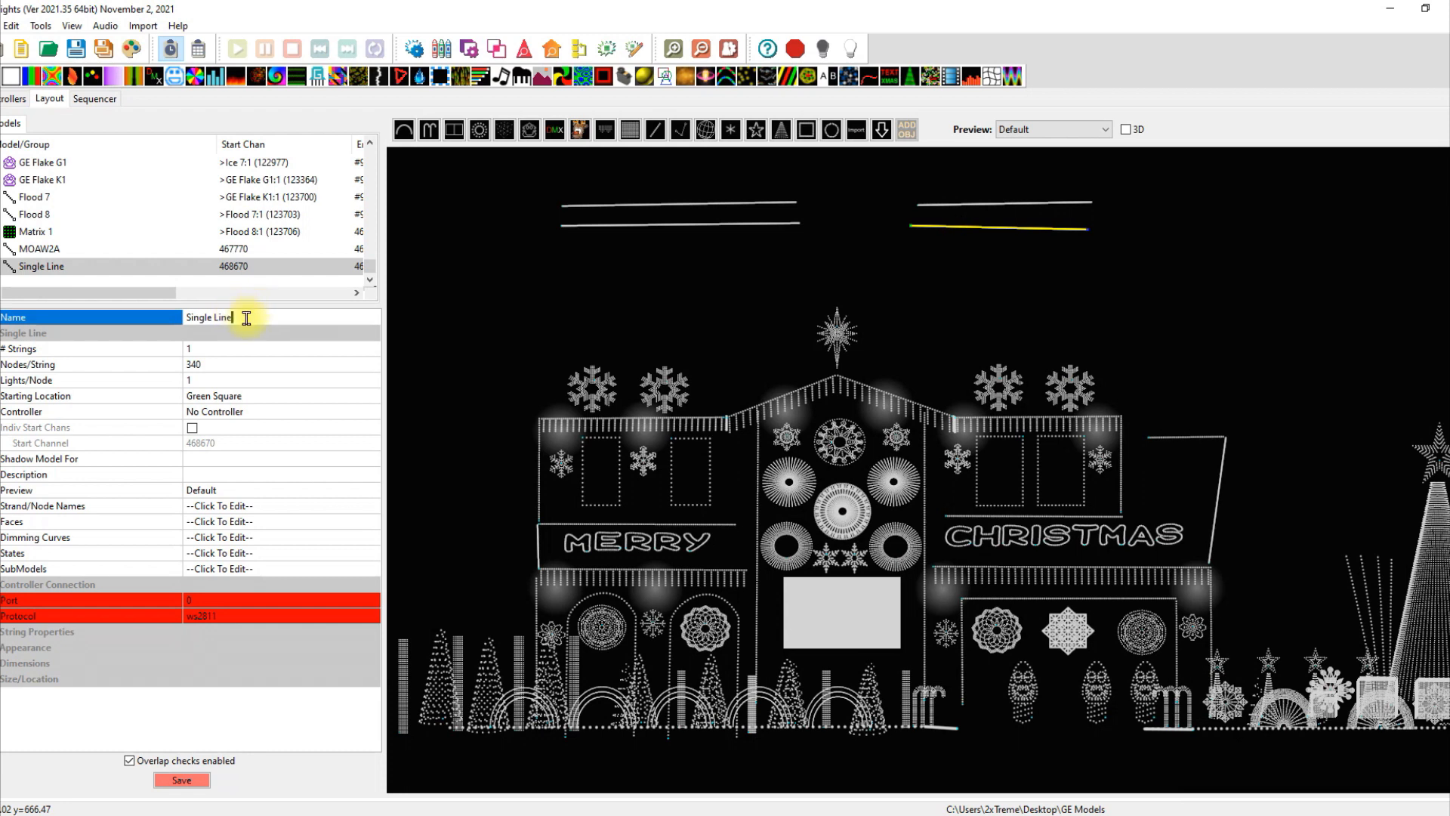
pyautogui.doubleClick(236, 319)
pyautogui.click(237, 322)
pyautogui.moveTo(237, 322); pyautogui.dragTo(168, 325)
pyautogui.write('M OAW')
pyautogui.press('BackSpace')
pyautogui.press('BackSpace')
pyautogui.press('BackSpace')
pyautogui.press('BackSpace')
pyautogui.write('OAW@')
pyautogui.press('BackSpace')
pyautogui.write('2B')
pyautogui.press('Return')
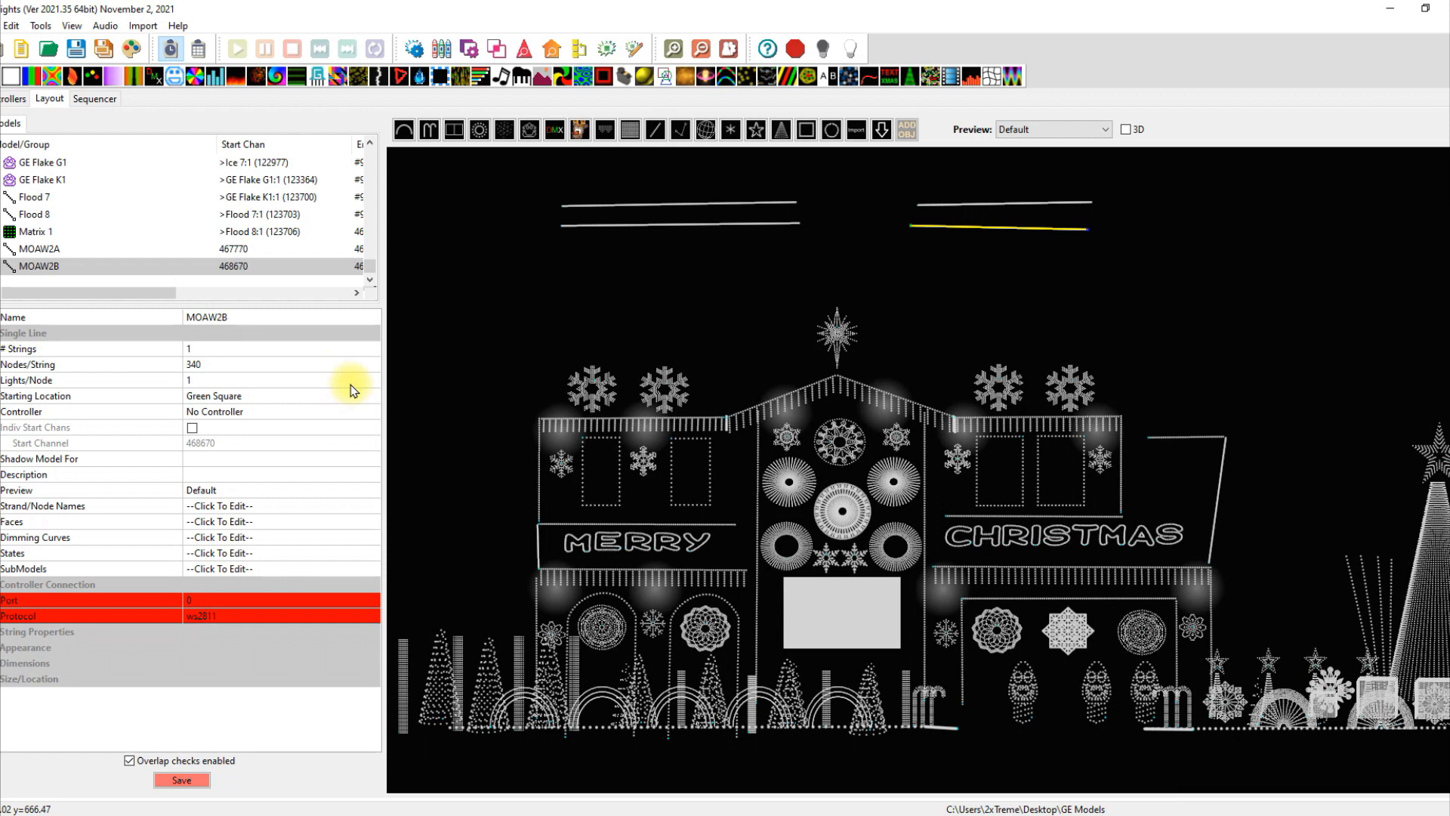
pyautogui.click(184, 783)
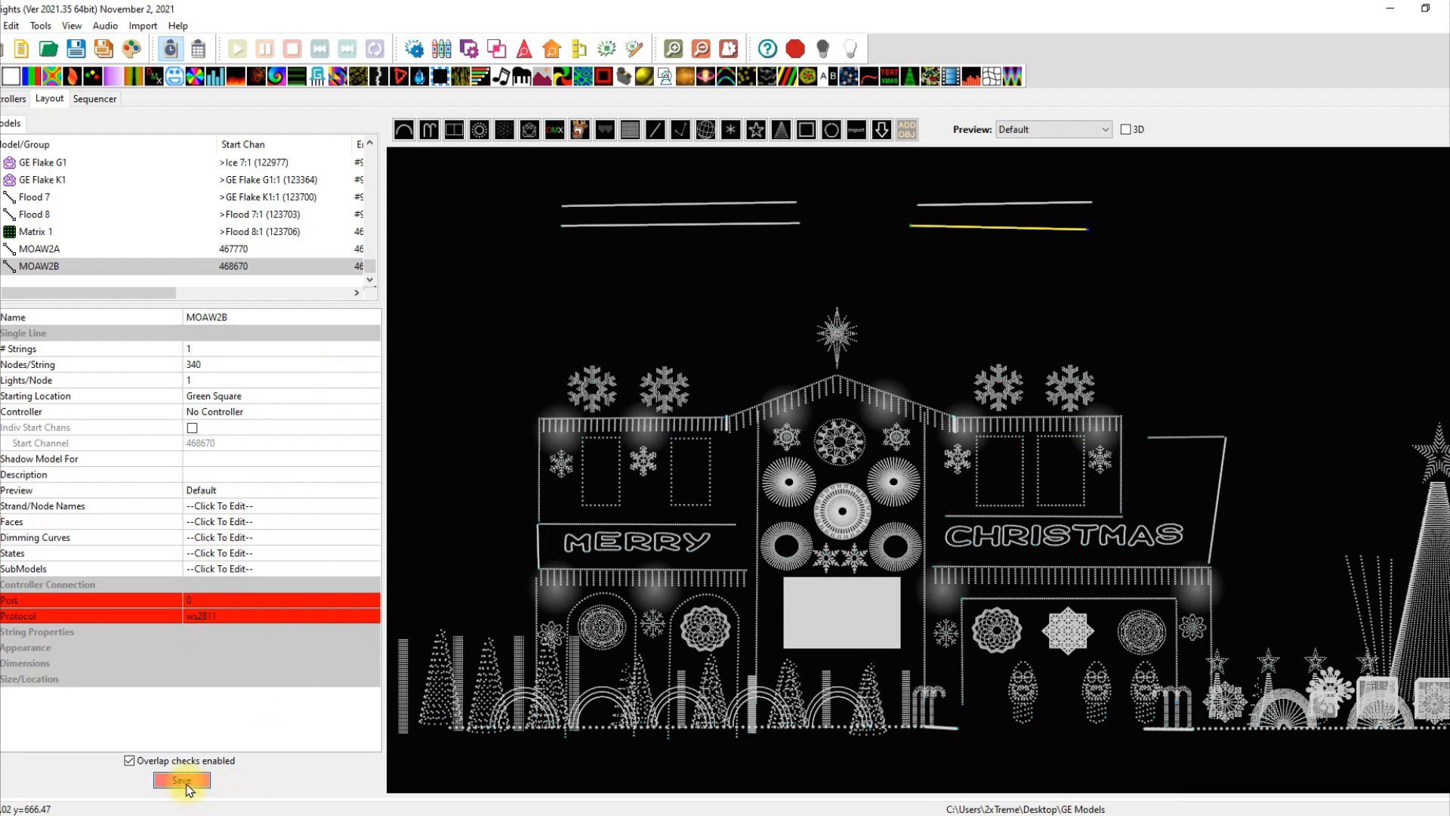
pyautogui.click(909, 549)
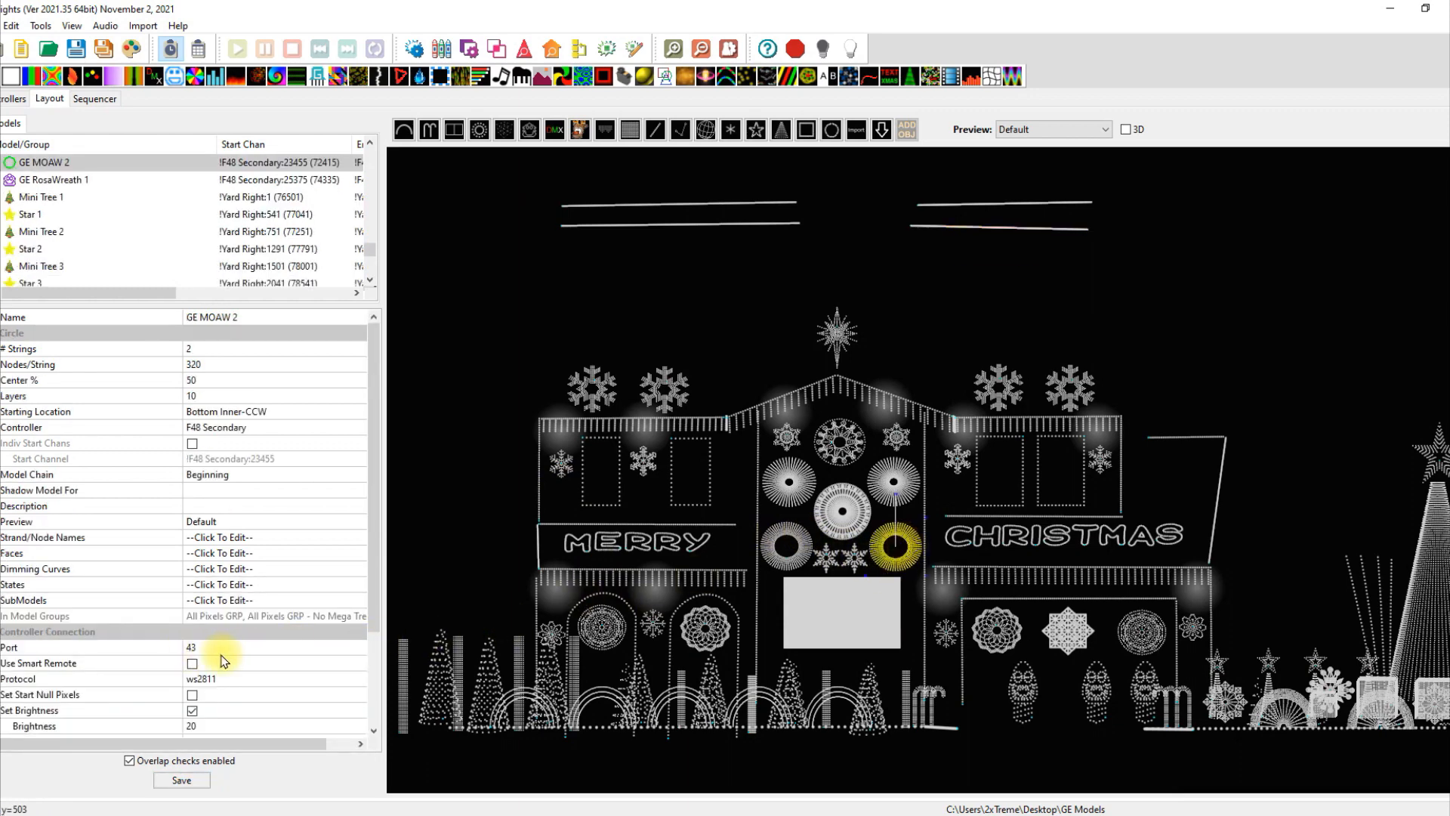
# Bulk-edit both top-right lines' controller to F48 Secondary and save the layout.
pyautogui.click(1005, 282)
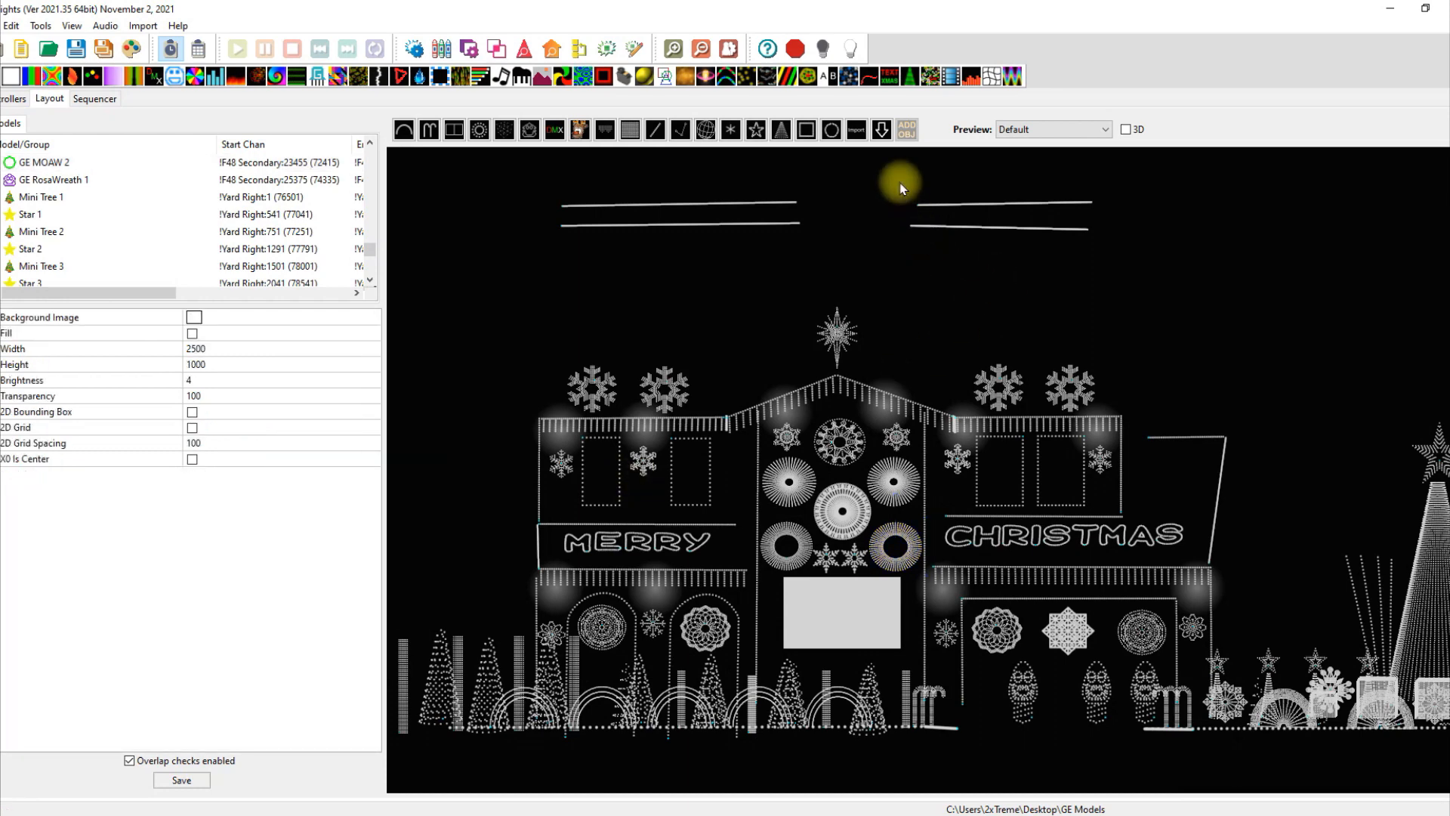
pyautogui.moveTo(901, 187); pyautogui.dragTo(1178, 269)
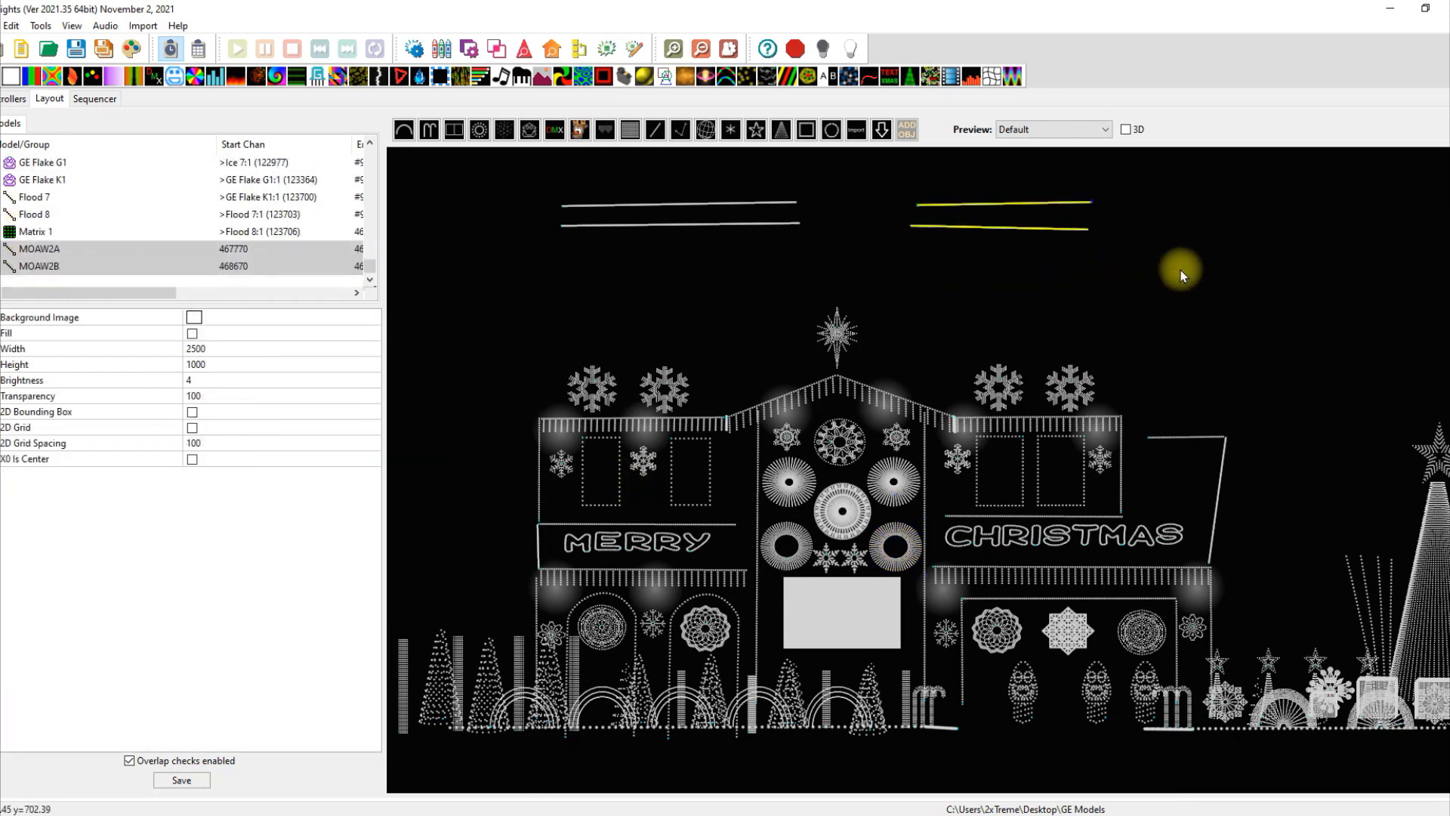
pyautogui.rightClick(982, 206)
pyautogui.moveTo(1088, 213)
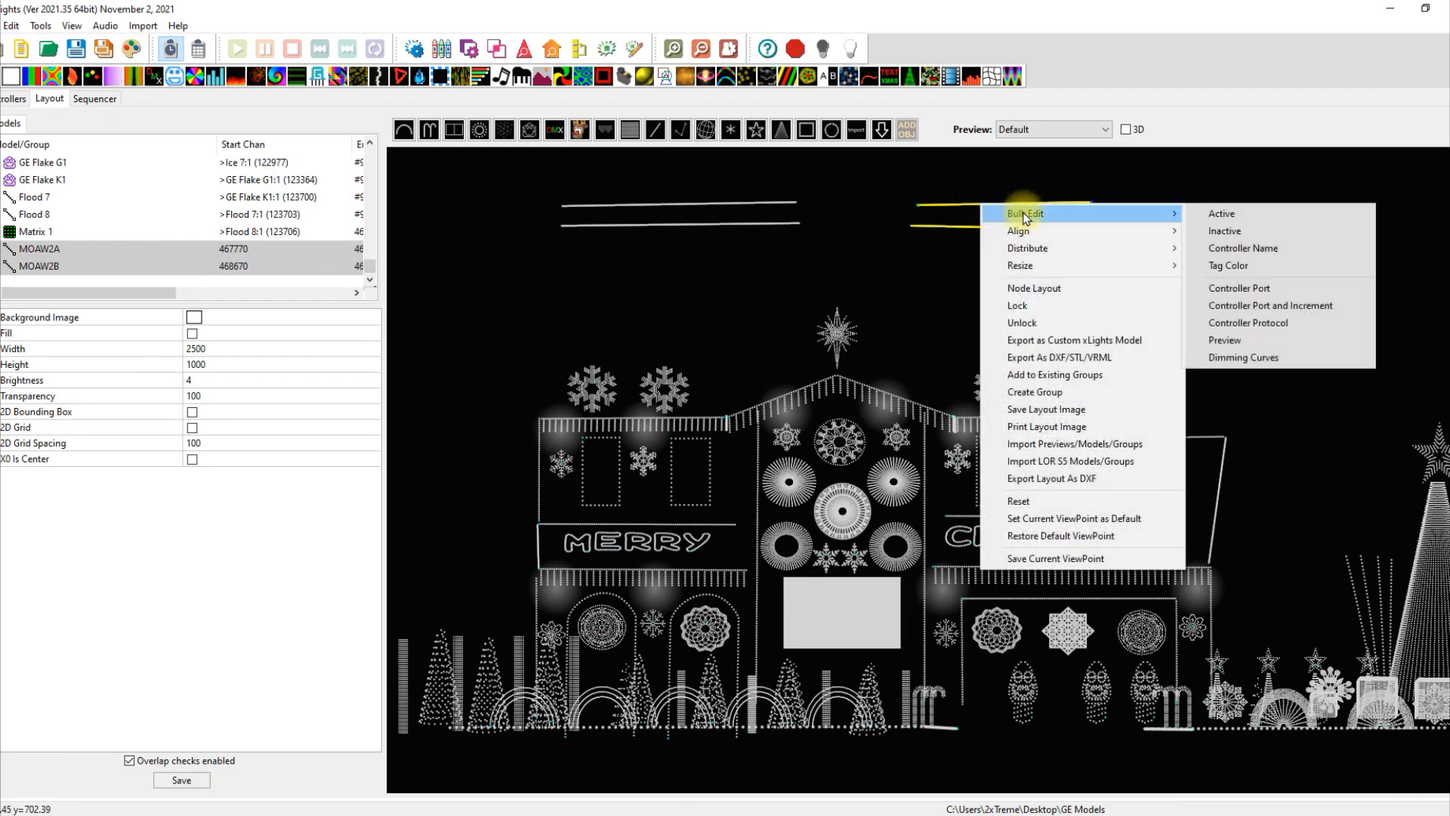
pyautogui.click(1241, 249)
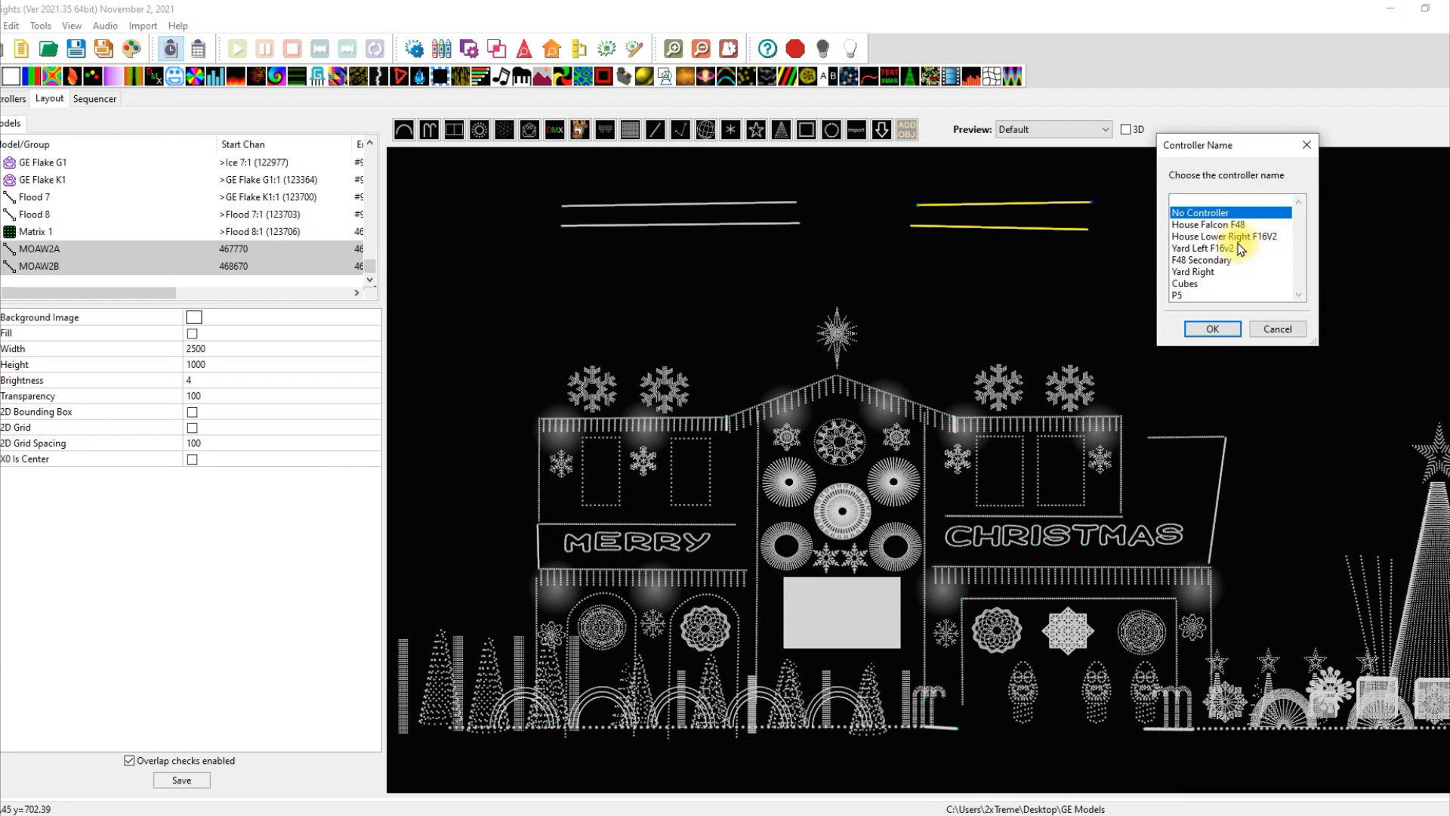
pyautogui.click(1205, 260)
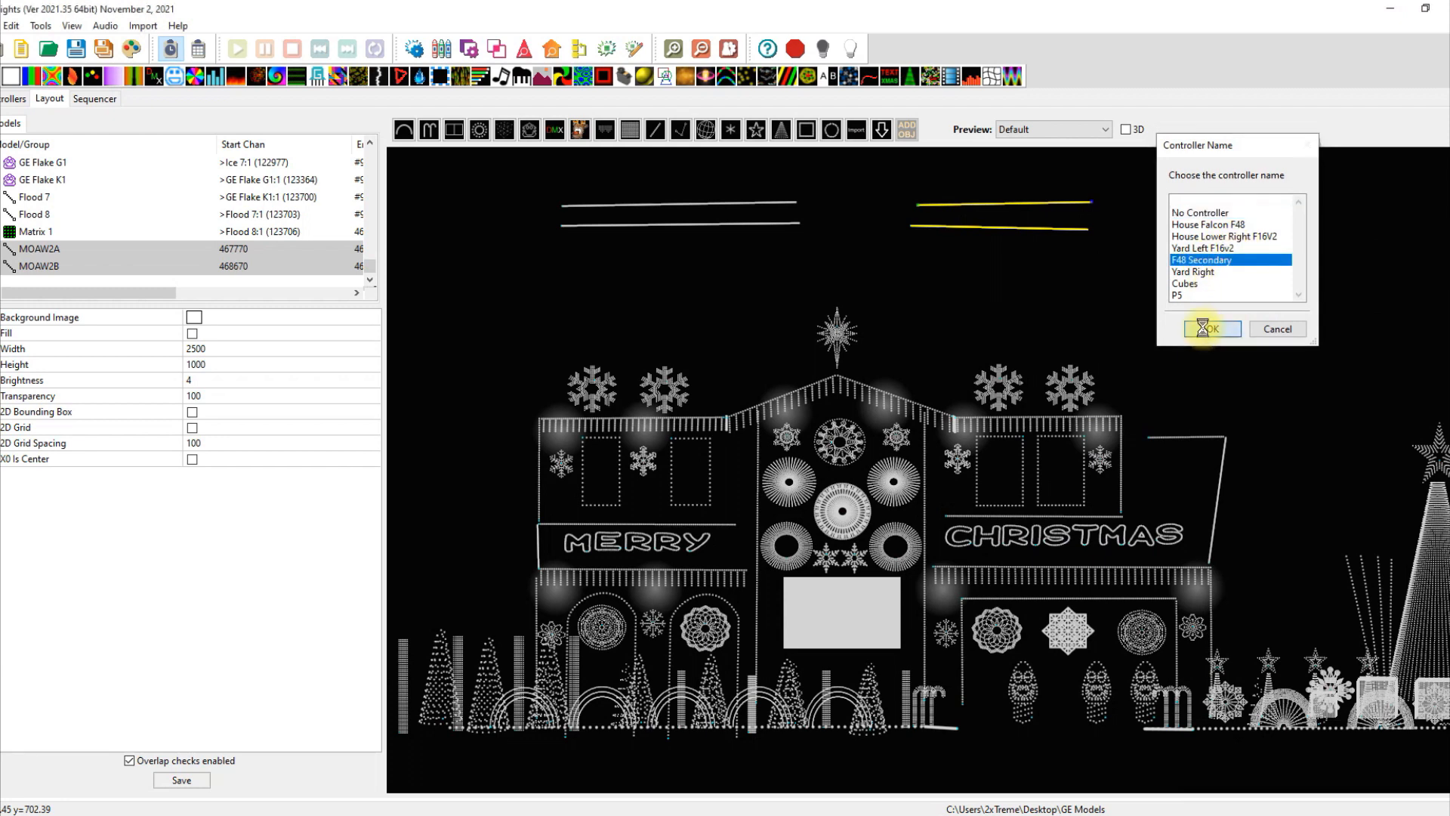
pyautogui.click(1206, 333)
pyautogui.click(182, 780)
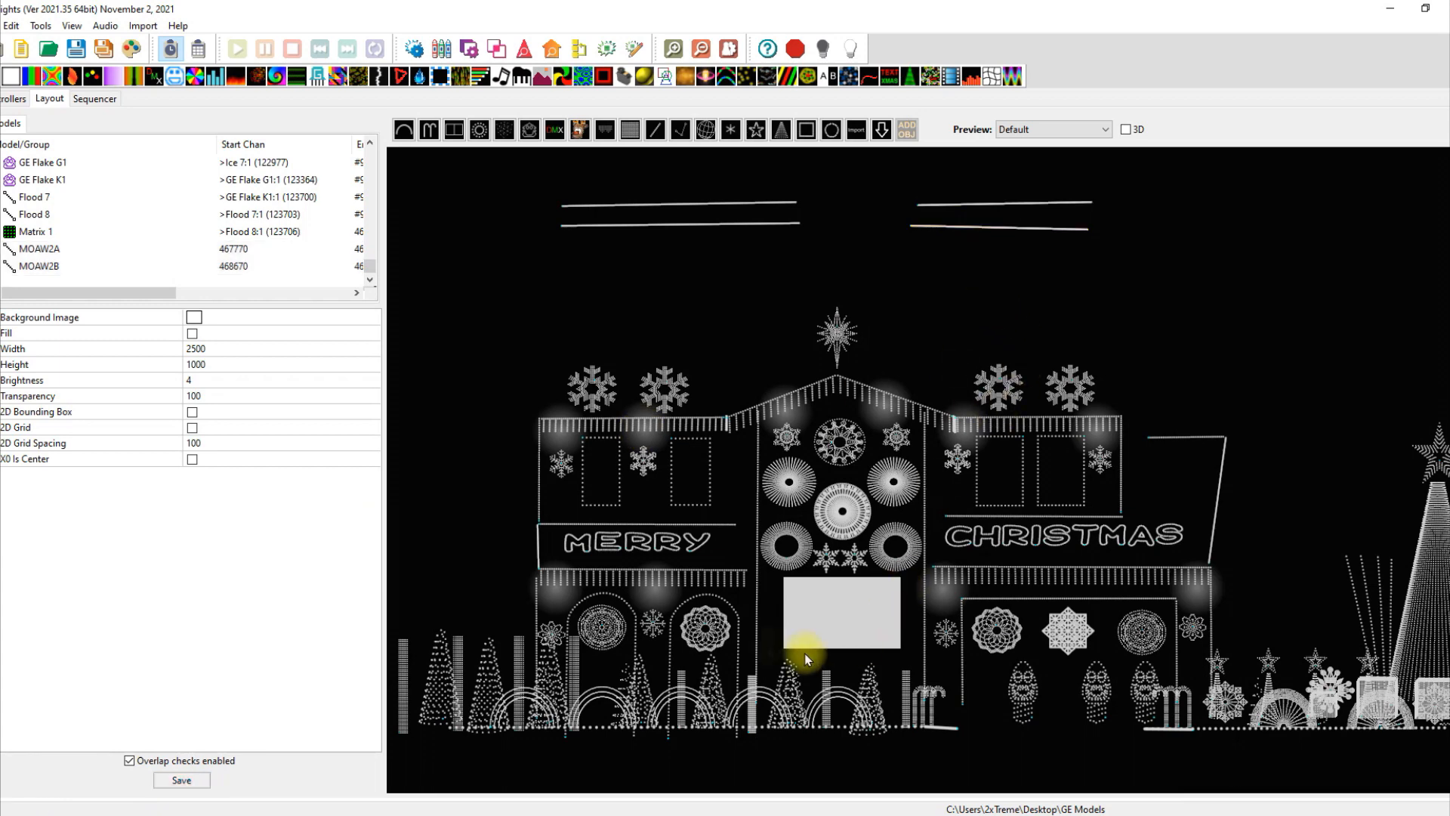
# Set MOAW2A's controller port to 43.
pyautogui.click(892, 553)
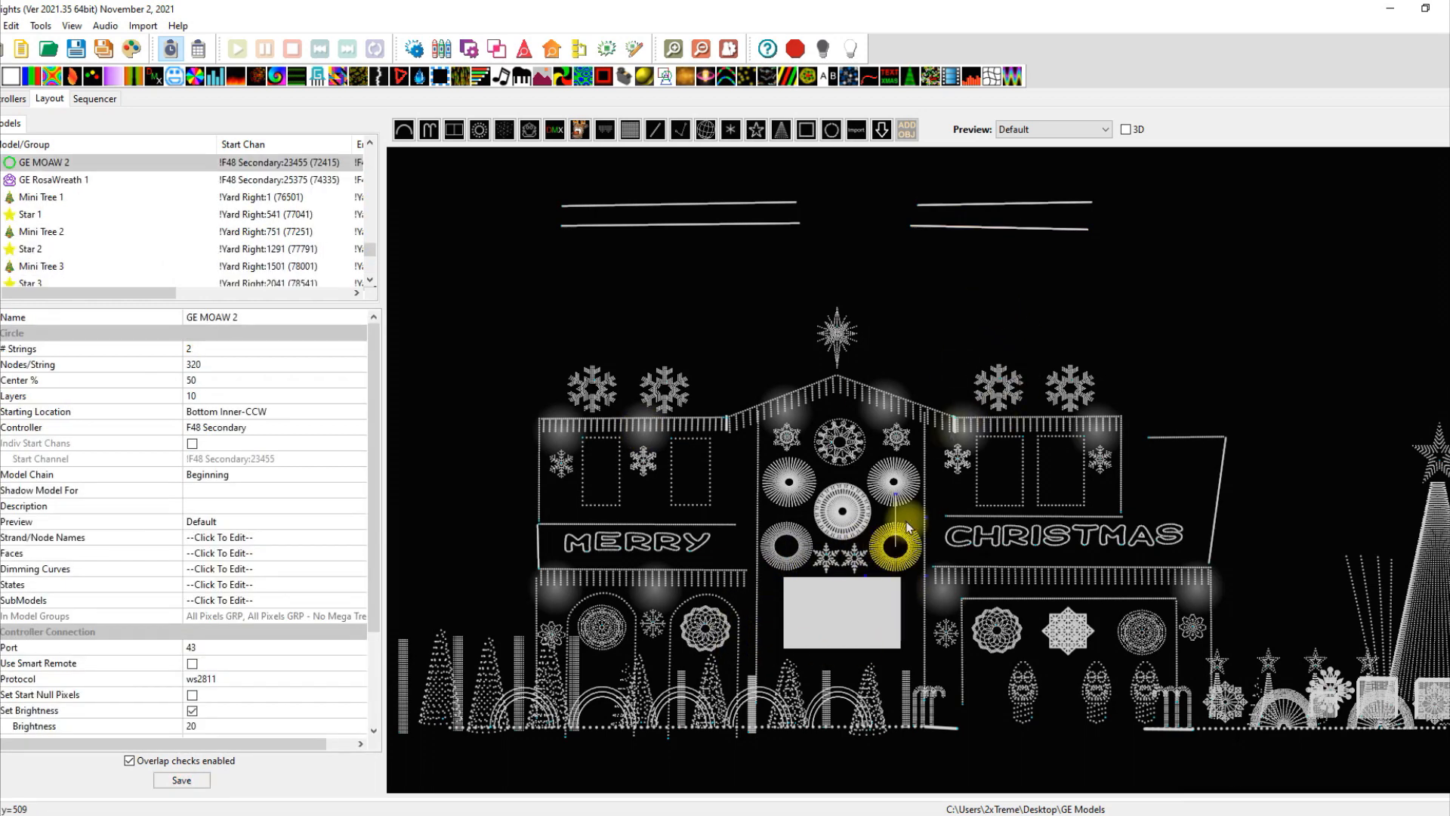
pyautogui.click(1004, 277)
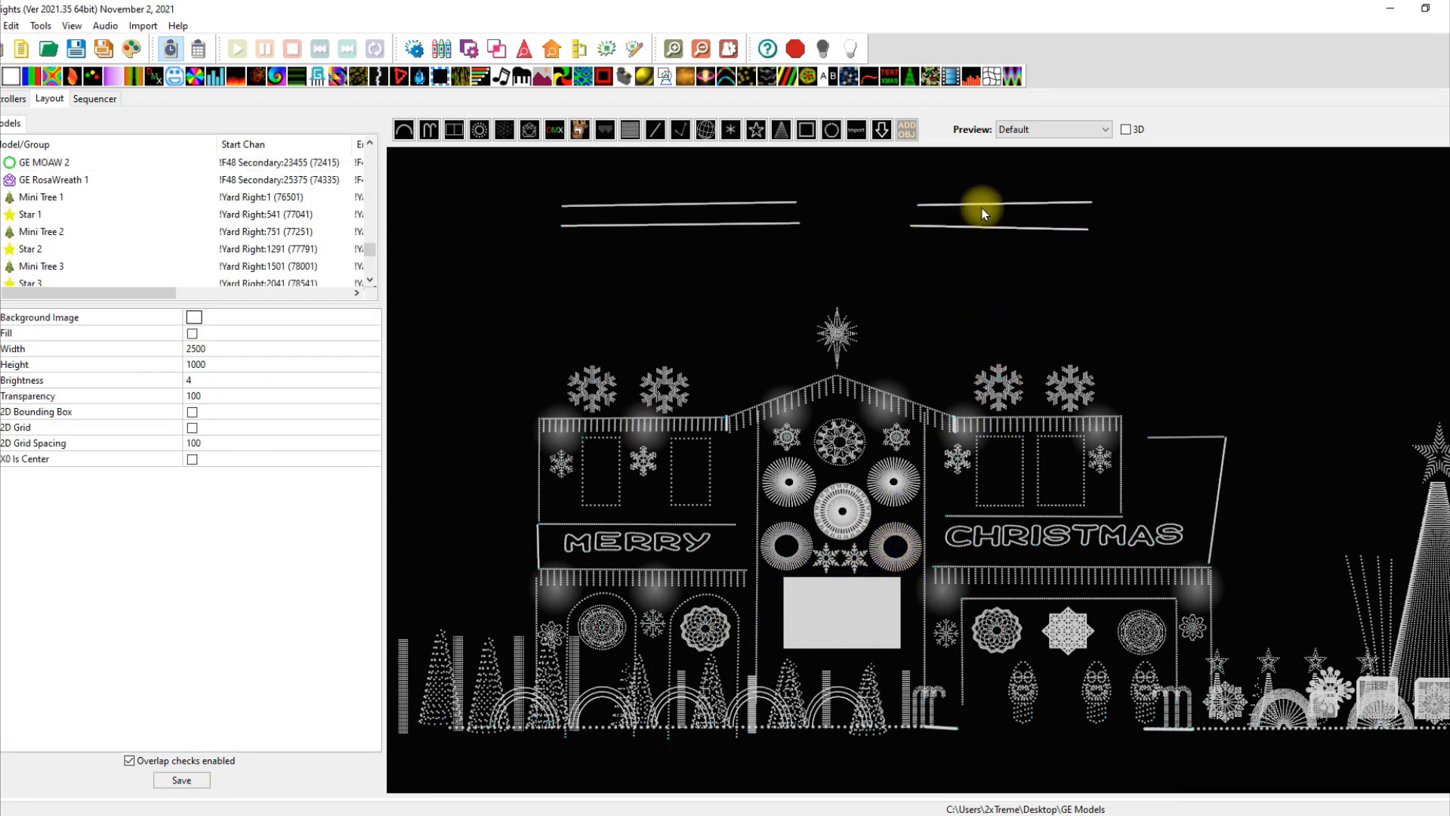
pyautogui.click(982, 212)
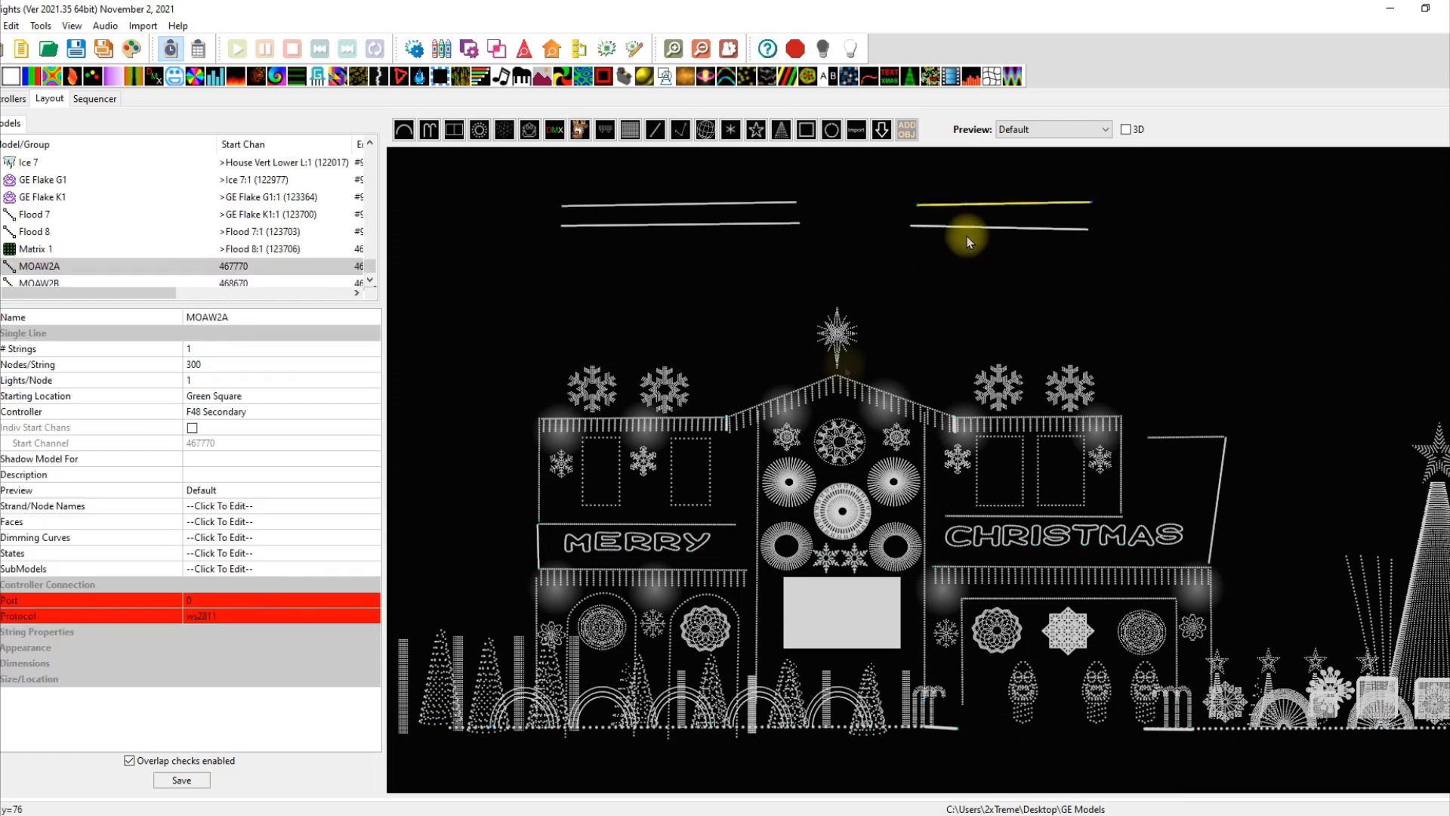
pyautogui.click(212, 602)
pyautogui.write('43')
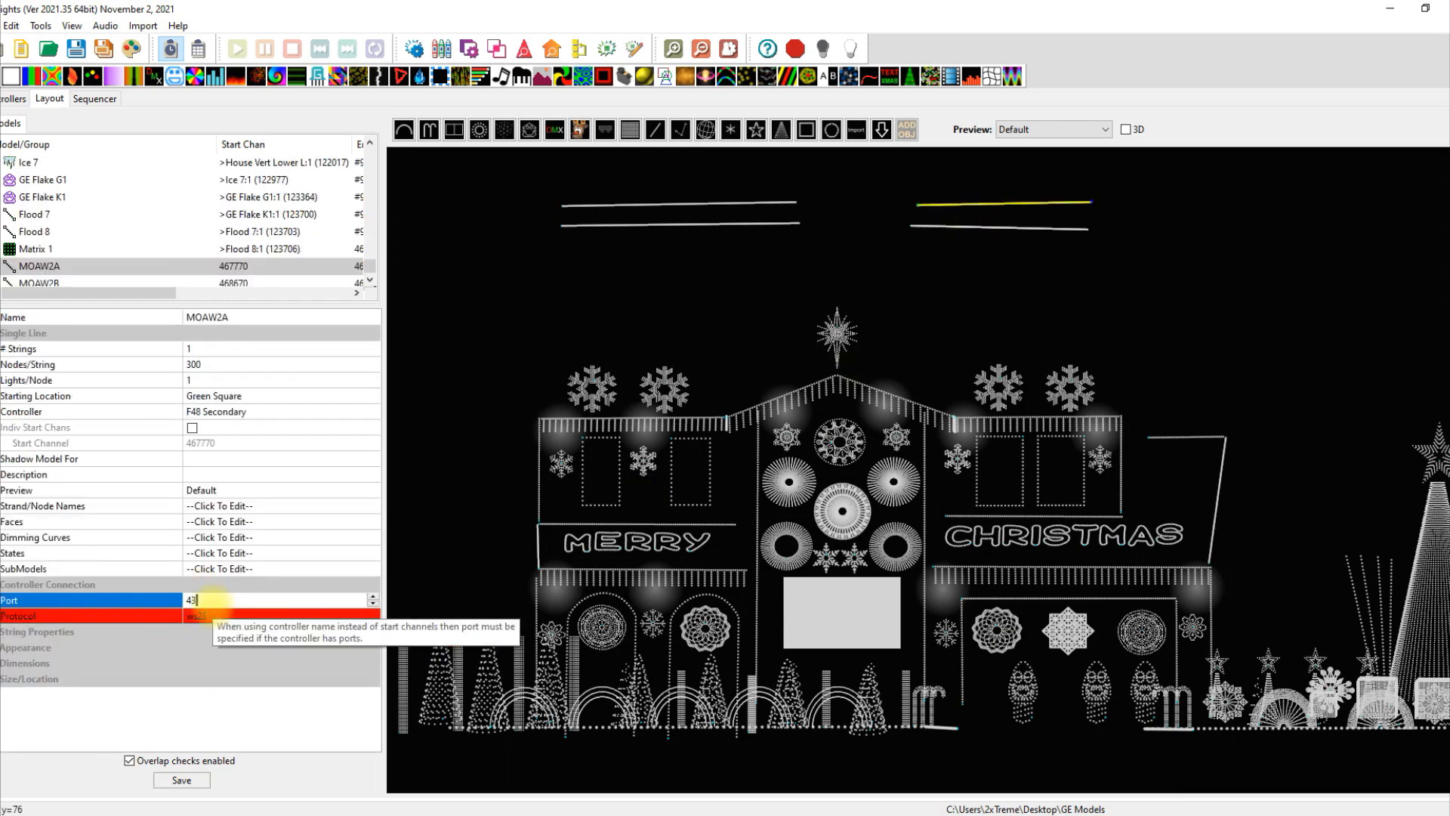
pyautogui.click(321, 474)
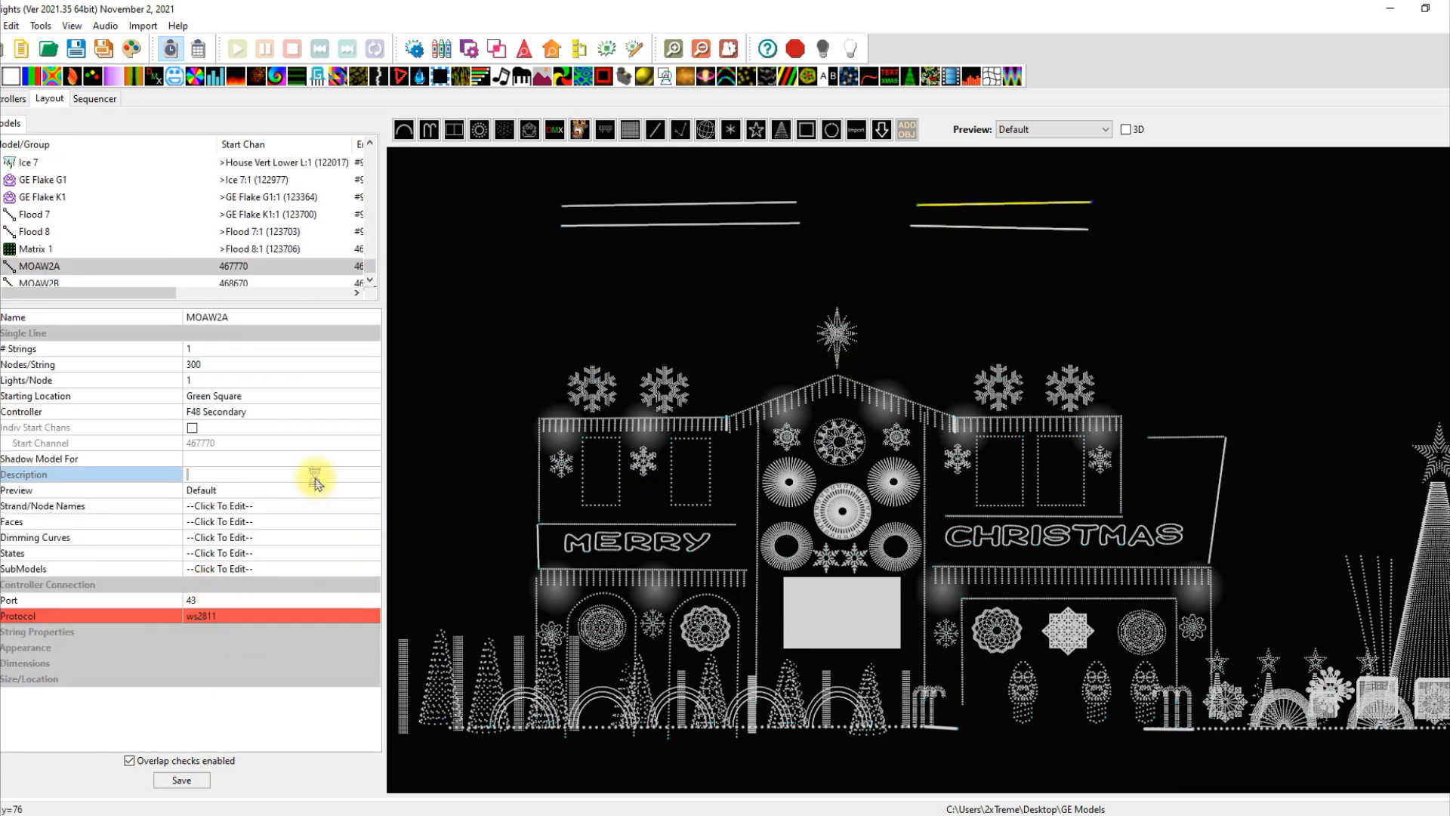
# Set MOAW2B's controller port to 44 and save the layout.
pyautogui.click(976, 229)
pyautogui.click(197, 601)
pyautogui.write('44')
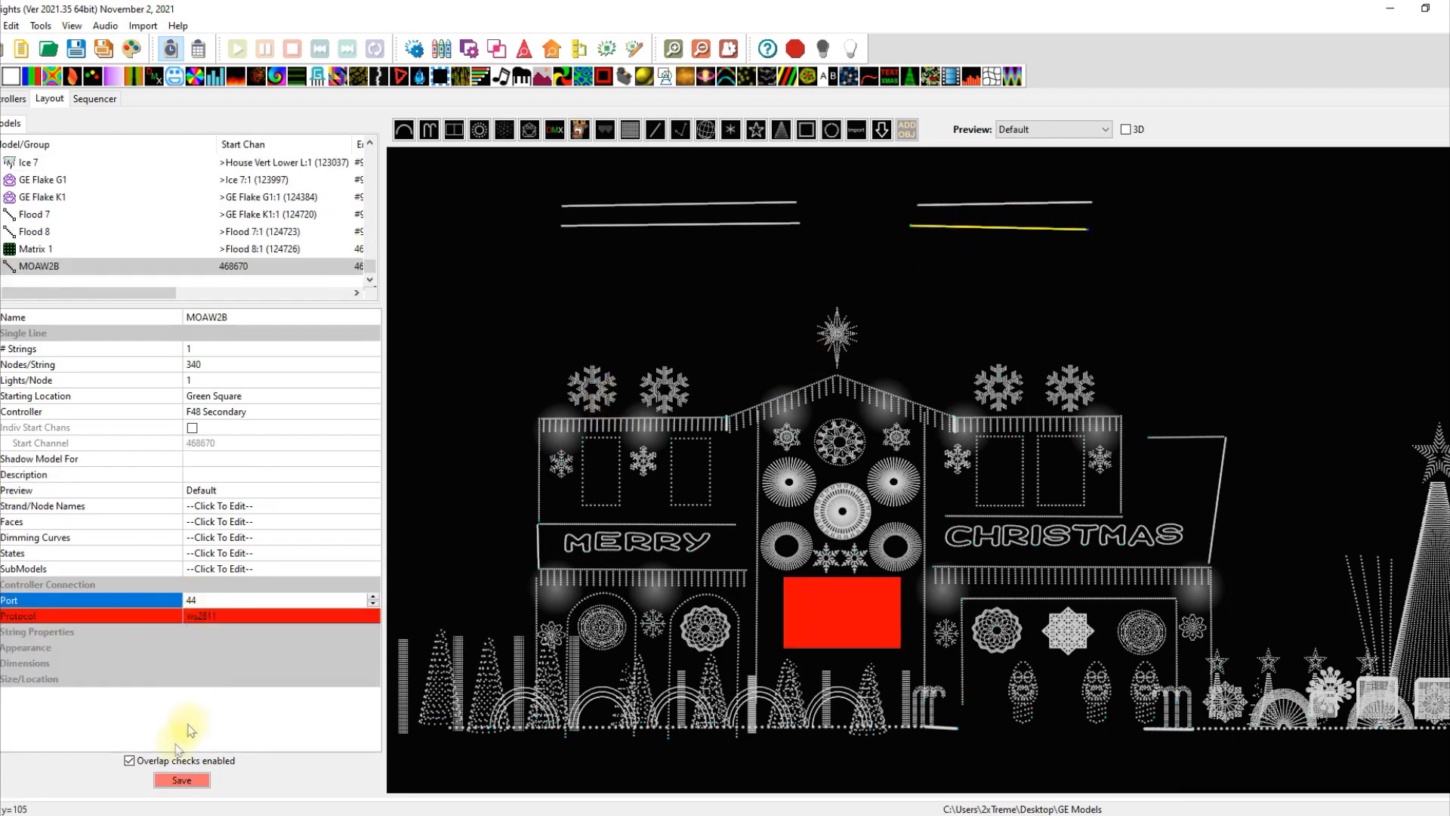
pyautogui.click(202, 772)
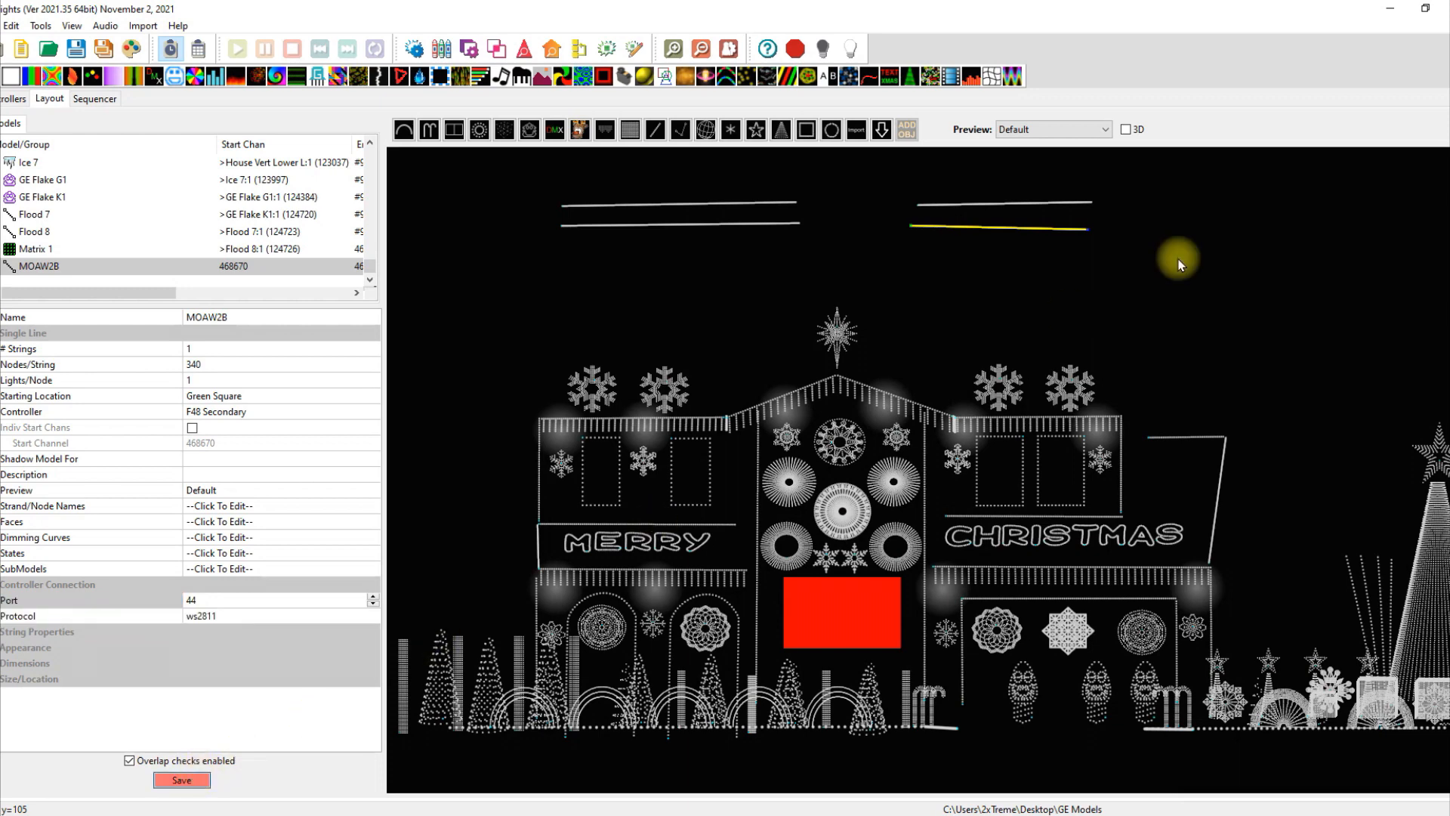
# Review the settings of MOAW2A, MOAW2B, and the GE MOAW 2 circle.
pyautogui.click(992, 207)
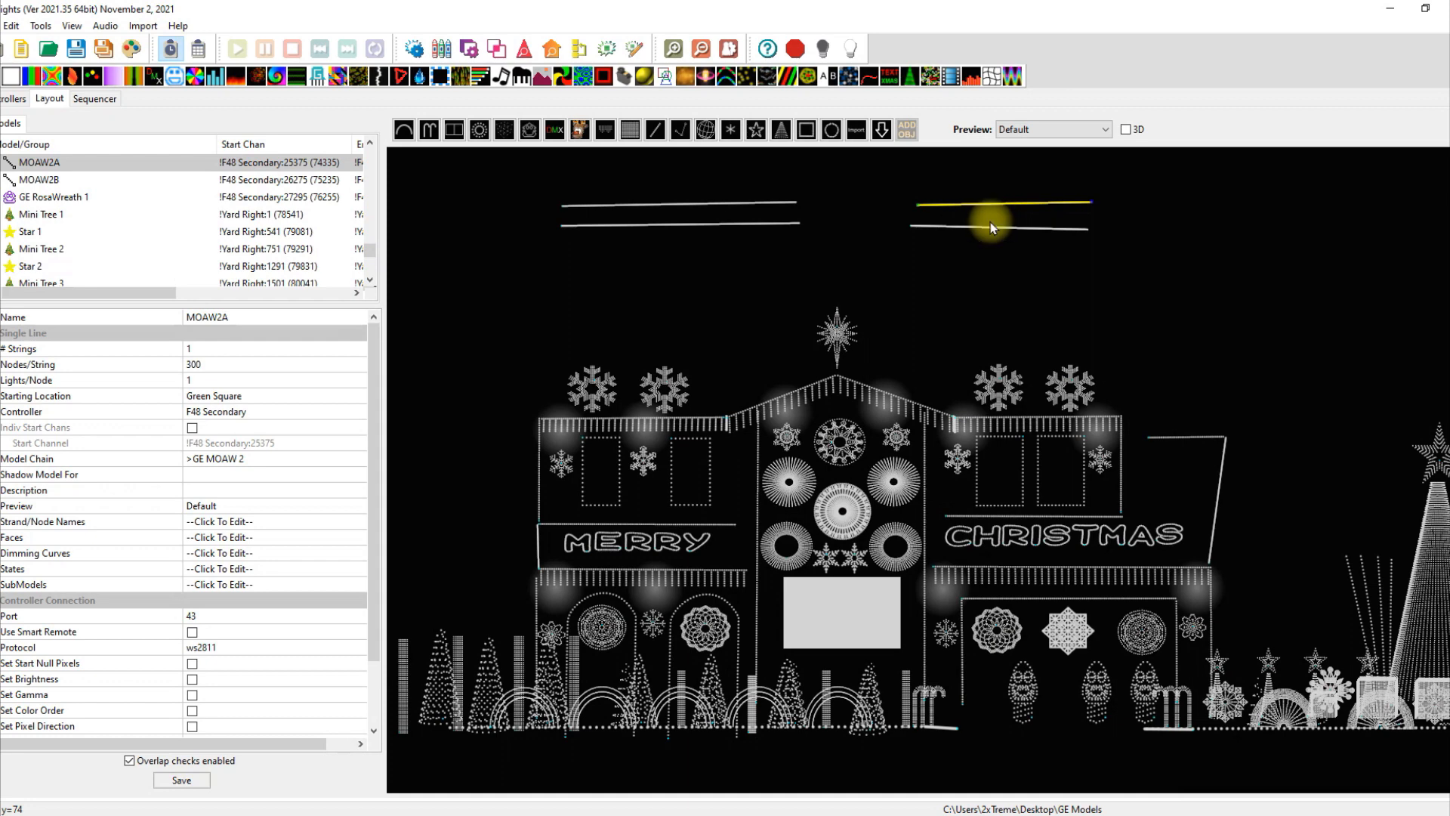
pyautogui.click(986, 225)
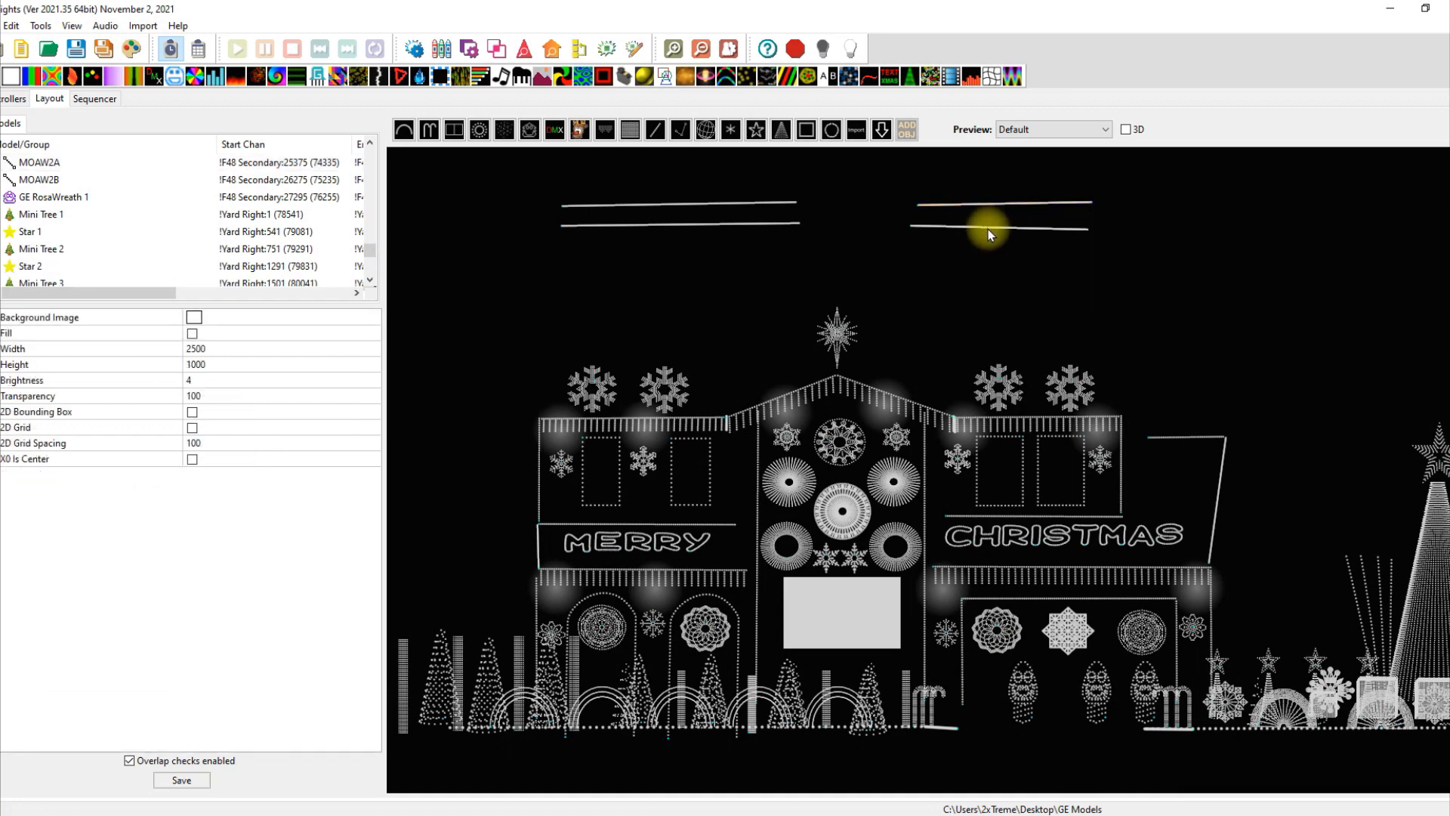
pyautogui.click(988, 229)
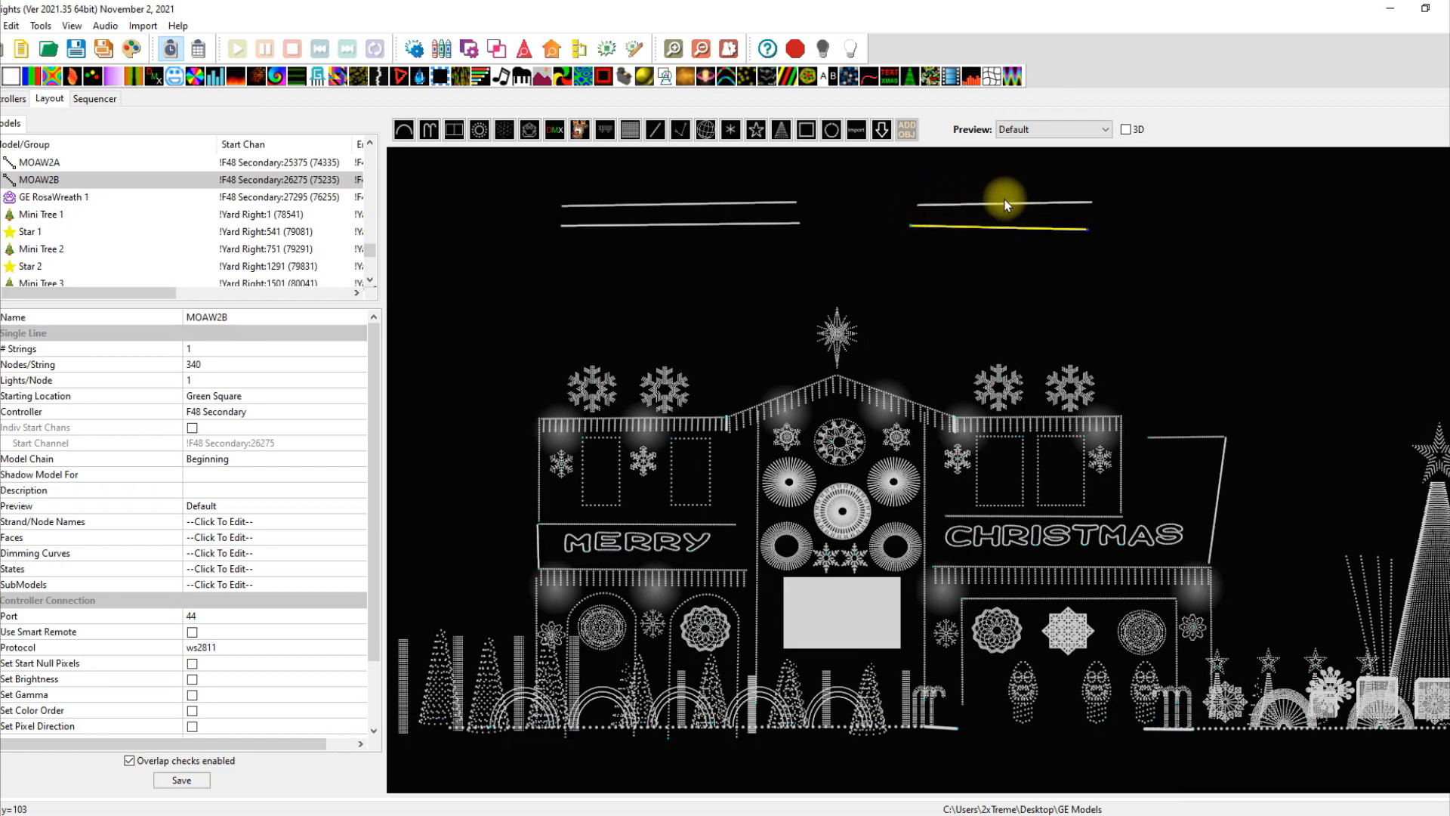
pyautogui.click(895, 556)
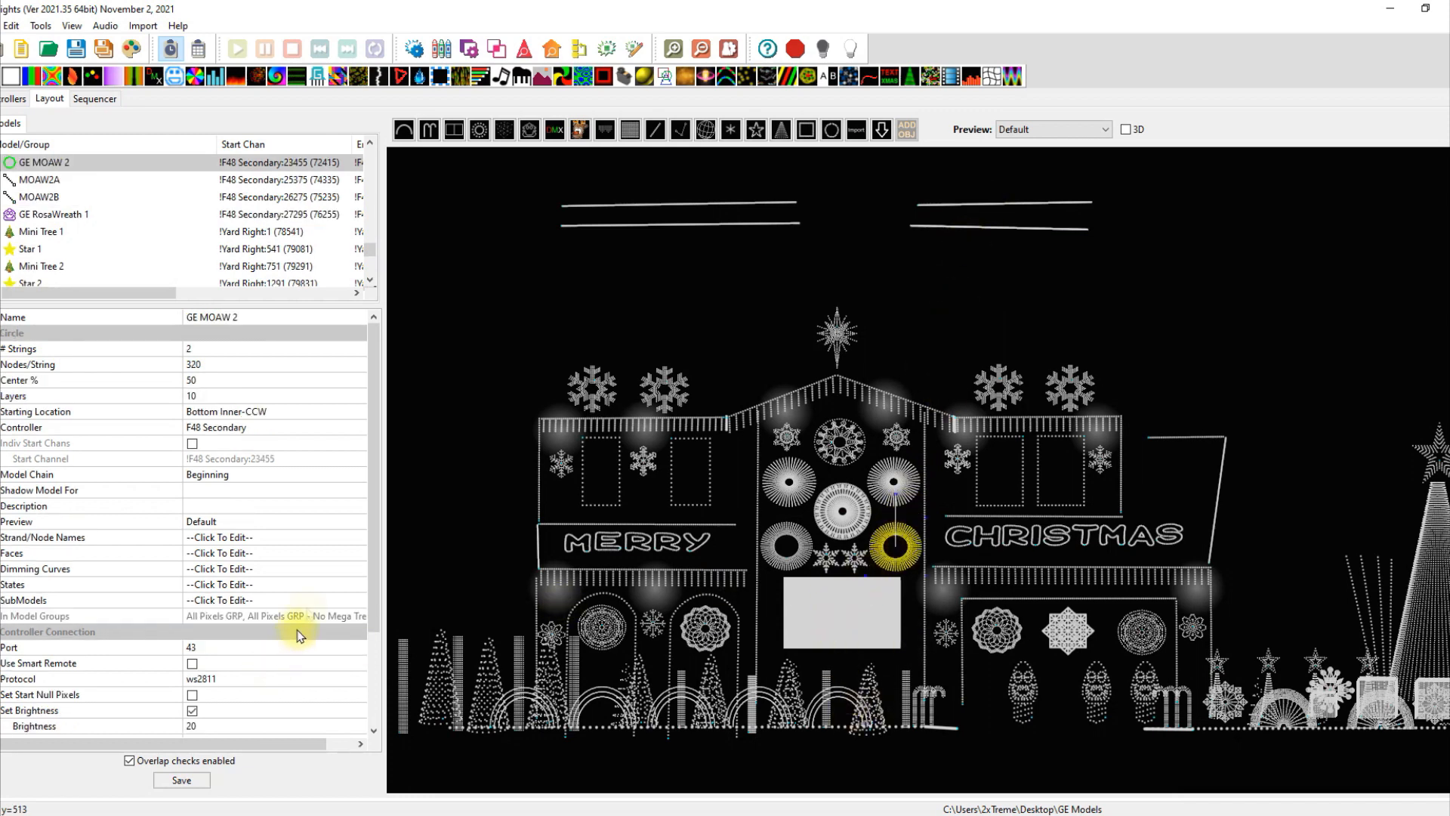
# Change GE MOAW 2's controller setting to Use Start Channel.
pyautogui.click(362, 429)
pyautogui.click(361, 429)
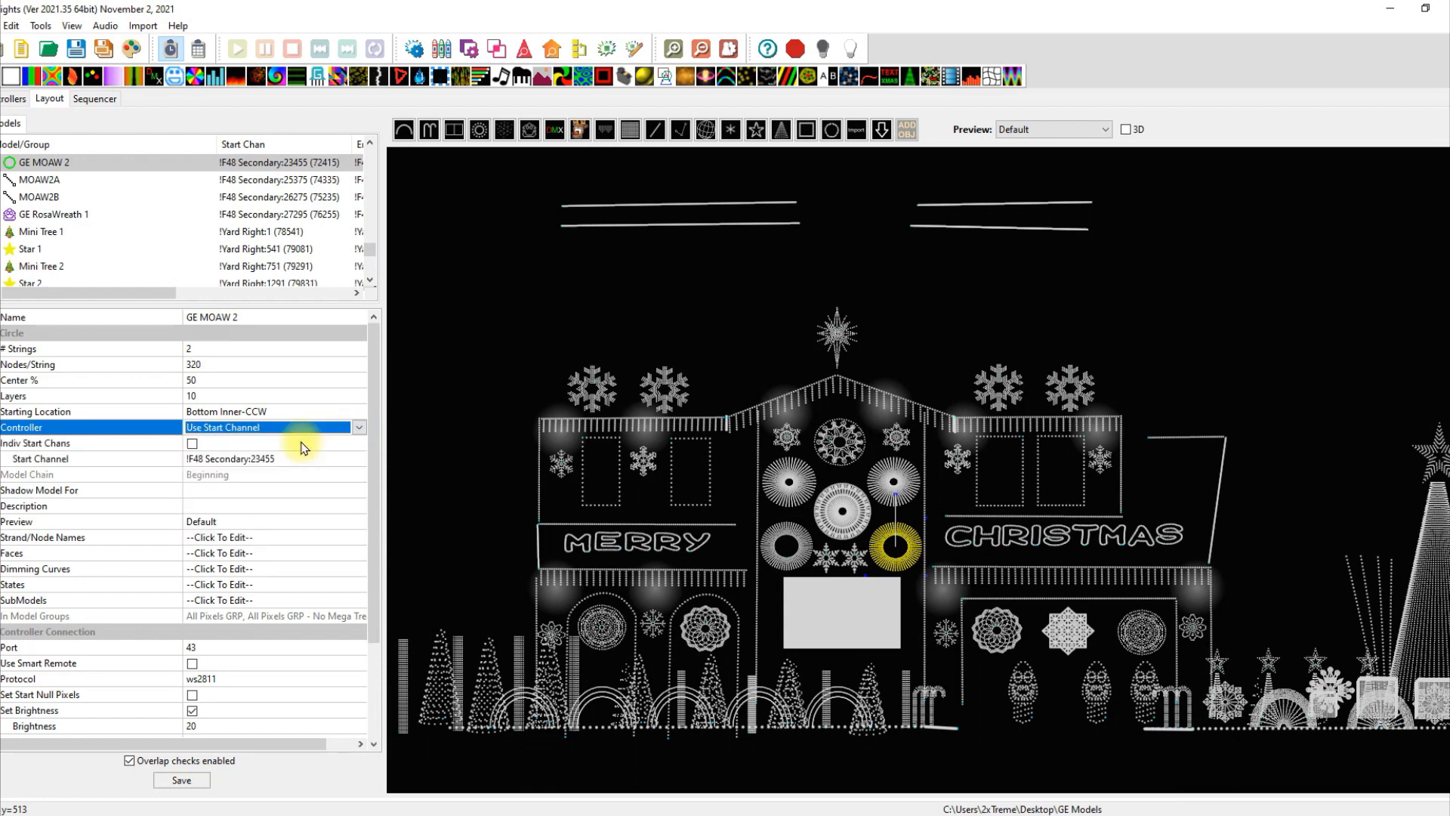
pyautogui.click(349, 460)
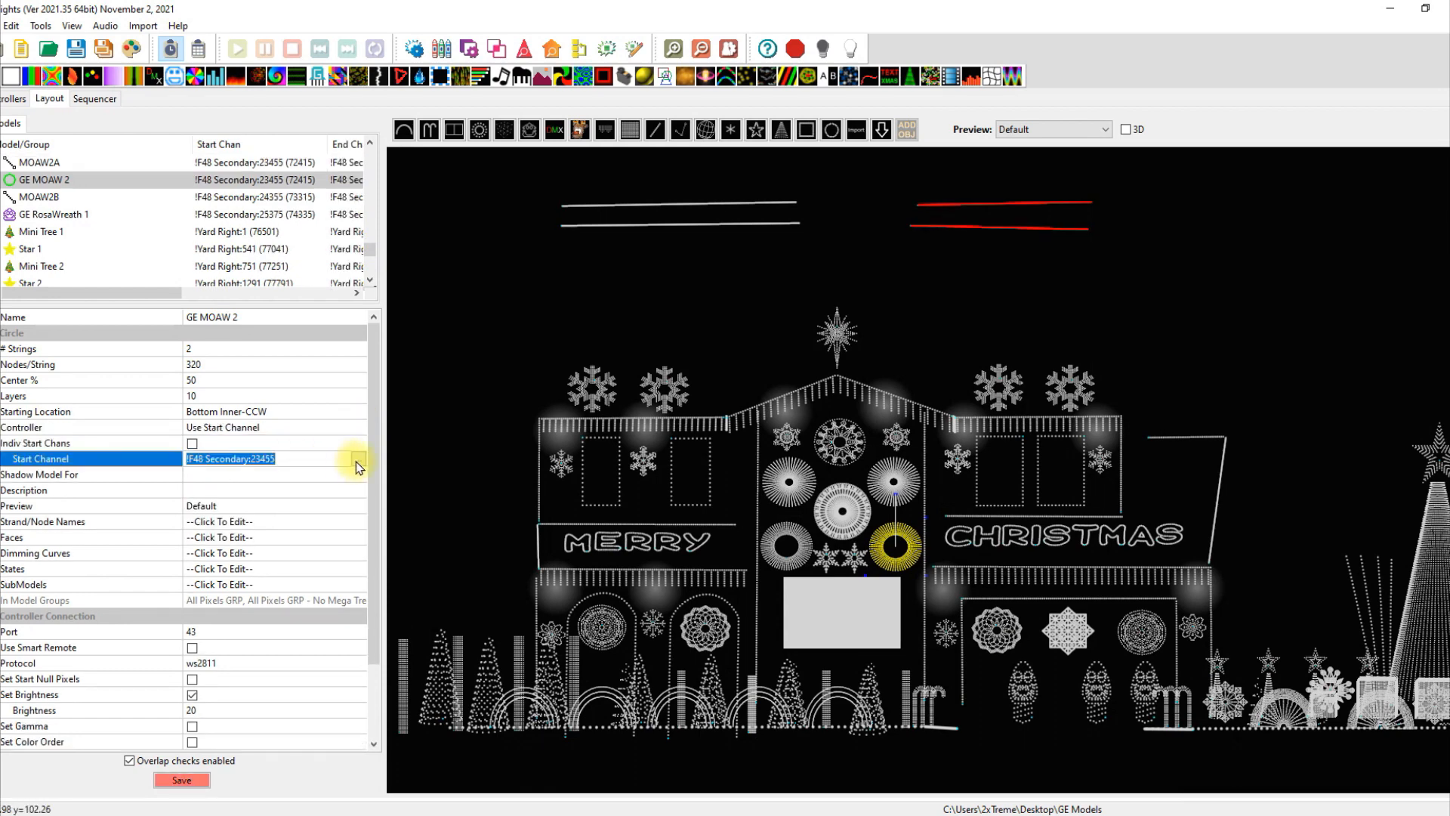
pyautogui.click(357, 463)
pyautogui.click(358, 460)
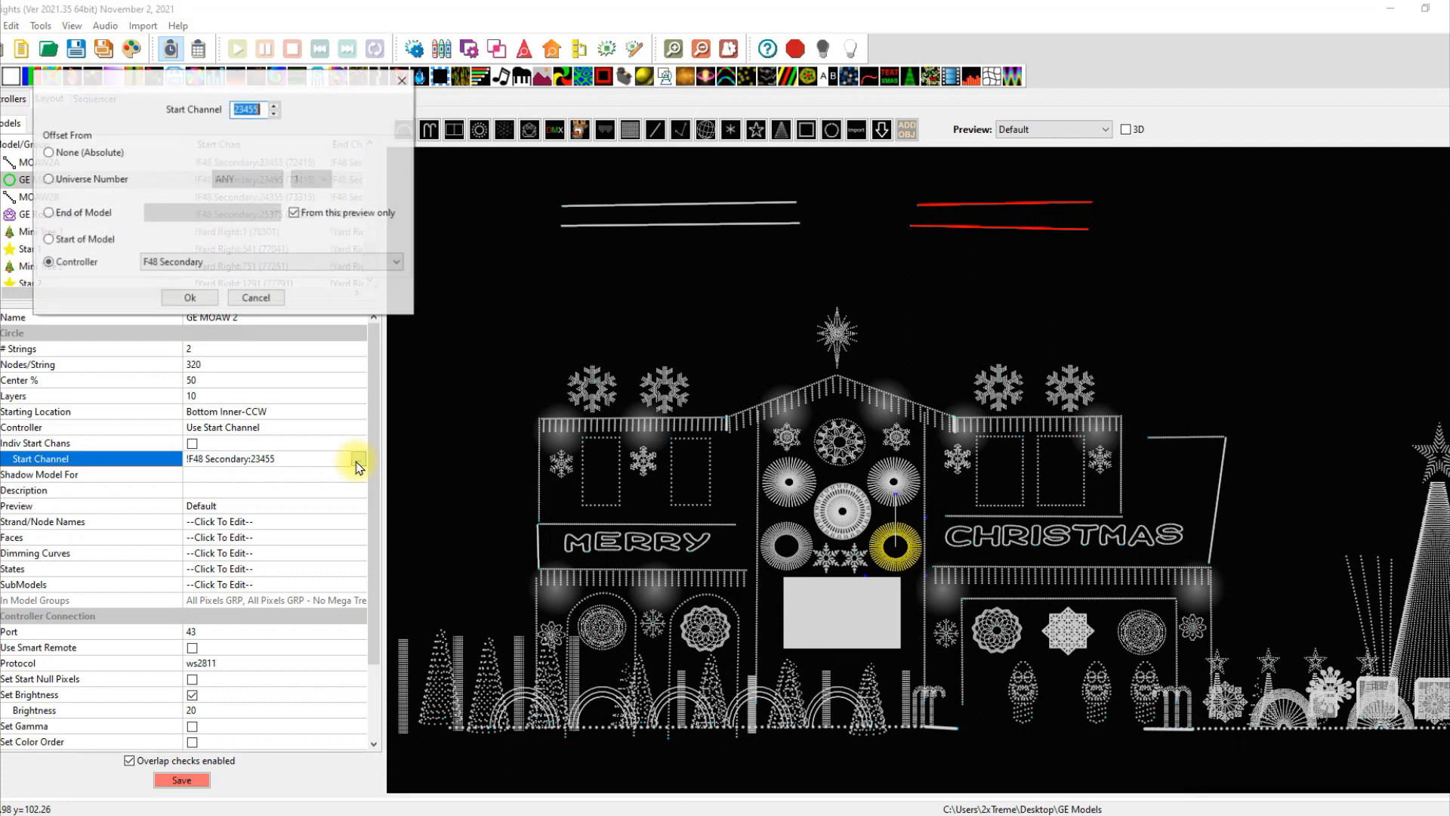
pyautogui.click(61, 242)
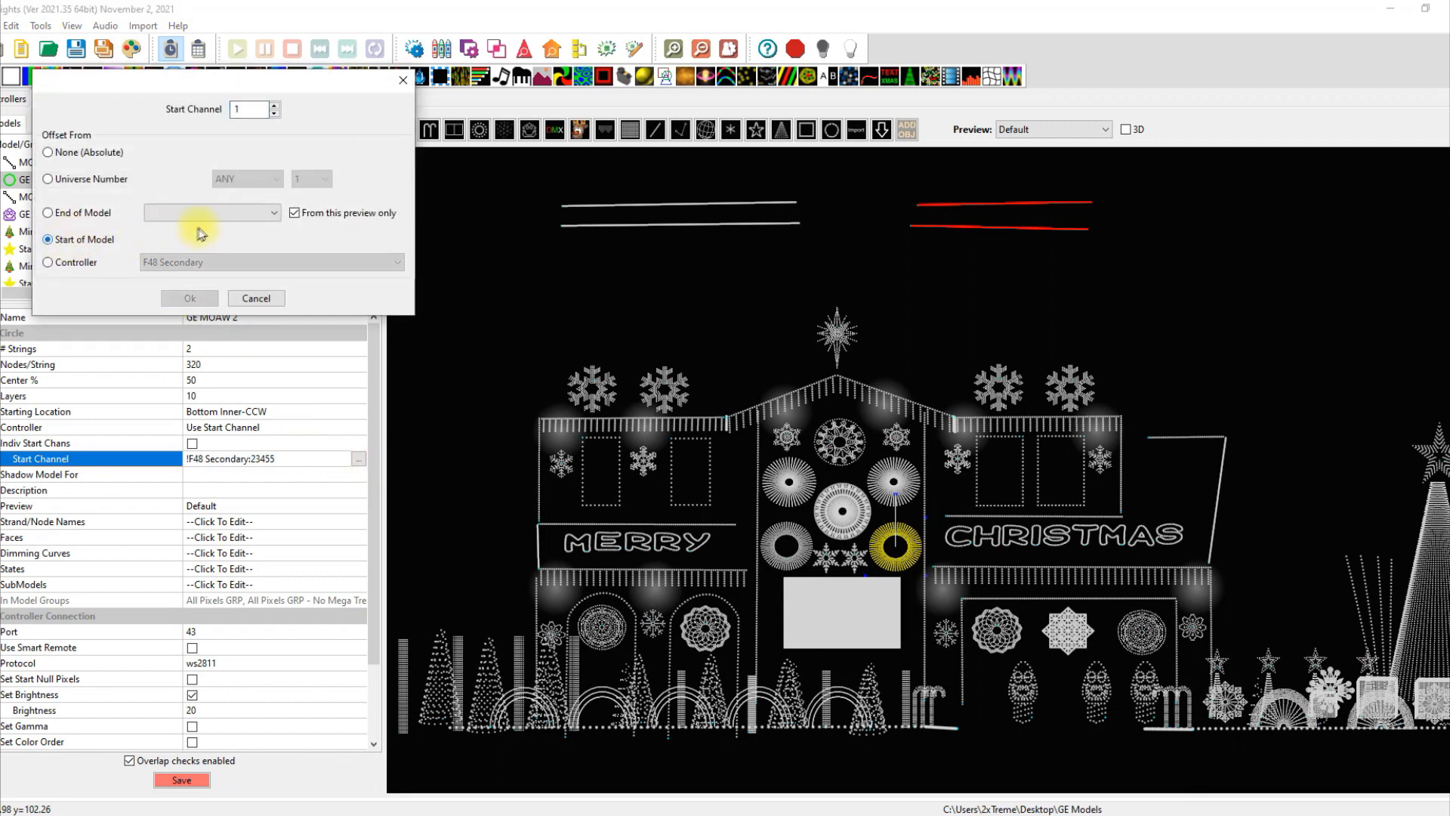
pyautogui.click(274, 213)
pyautogui.moveTo(277, 253); pyautogui.dragTo(286, 431)
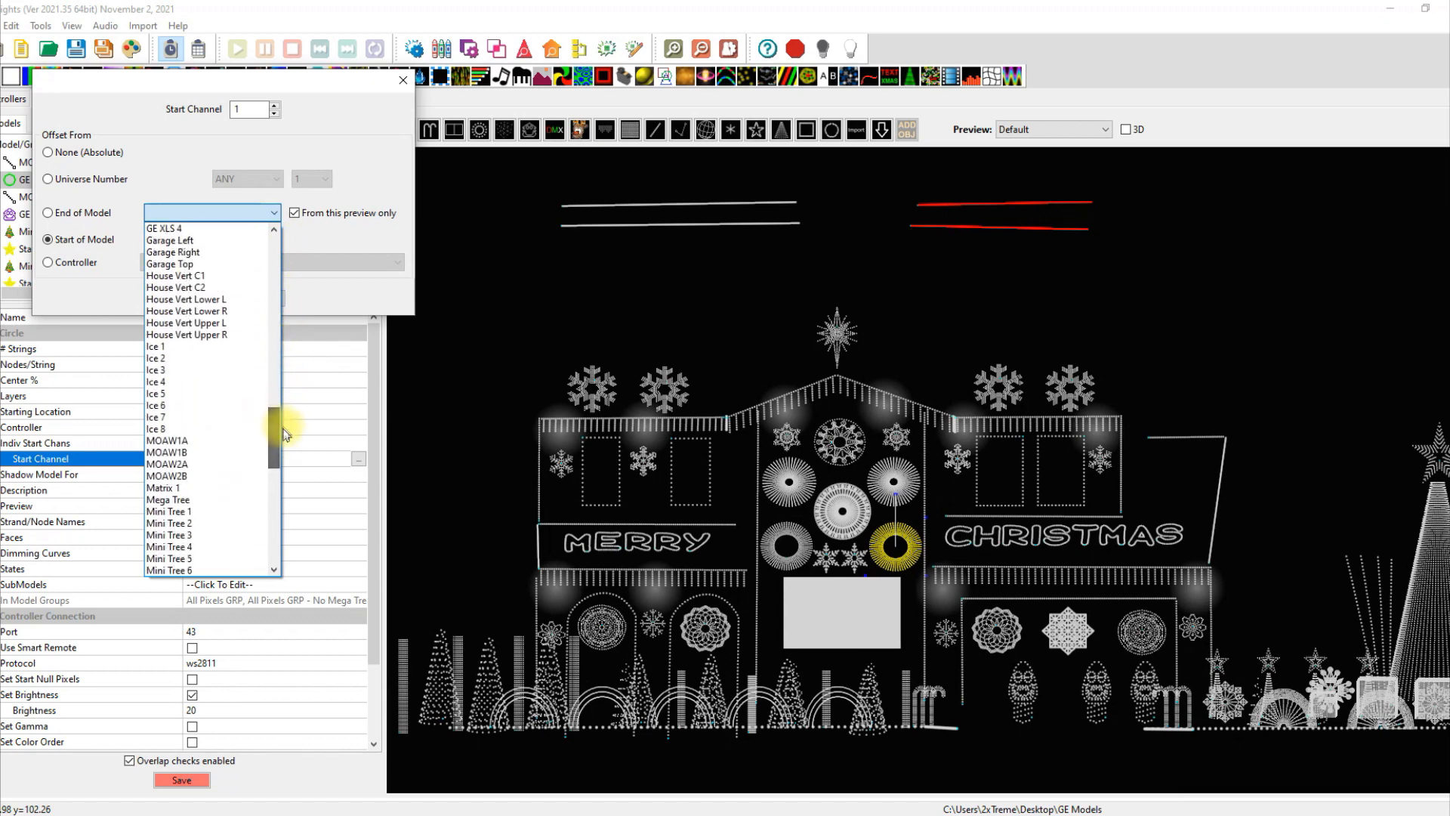
pyautogui.click(189, 464)
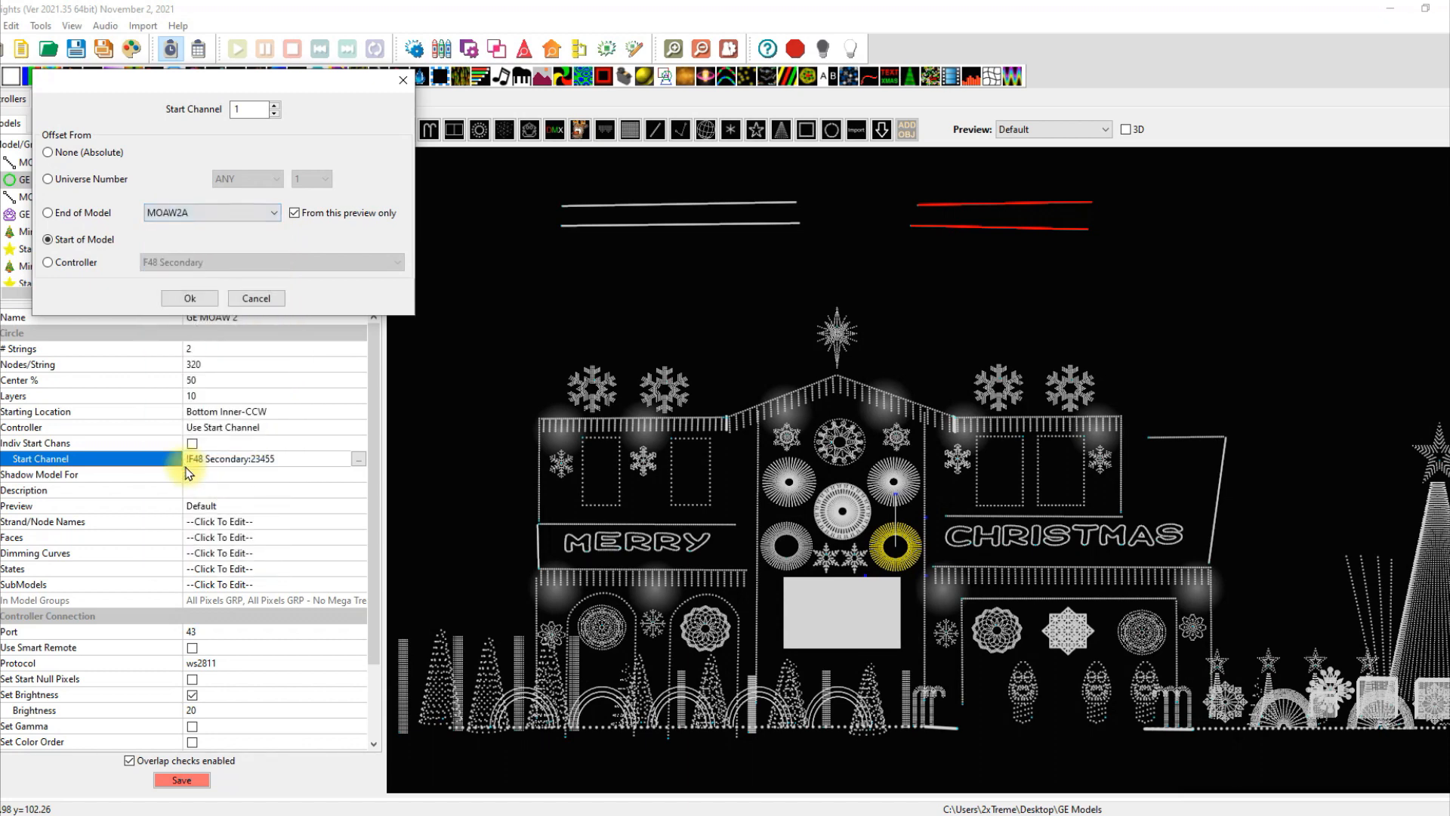
pyautogui.click(189, 298)
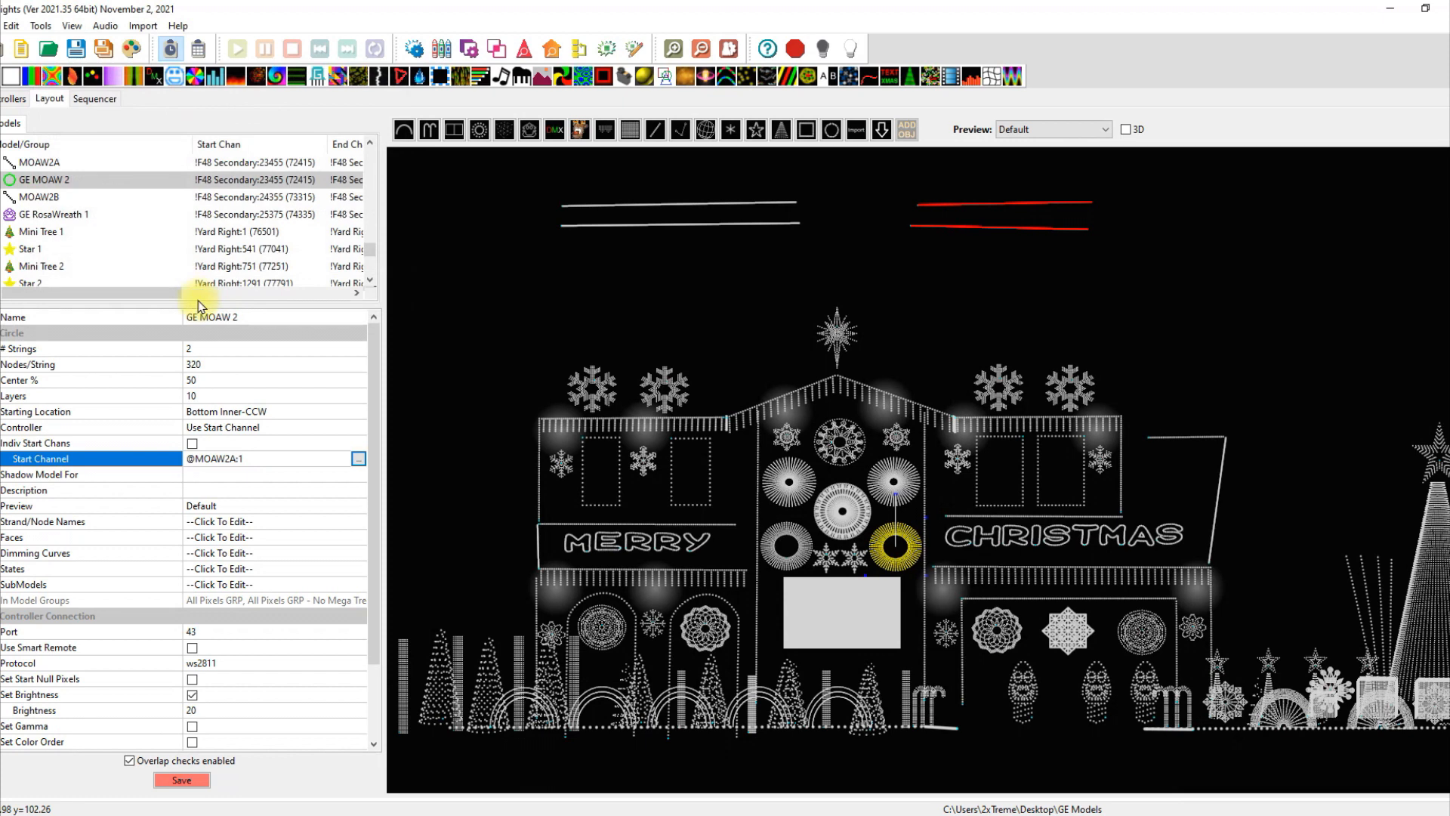
# Save the layout and check the MOAW2A and MOAW2B line settings.
pyautogui.click(185, 778)
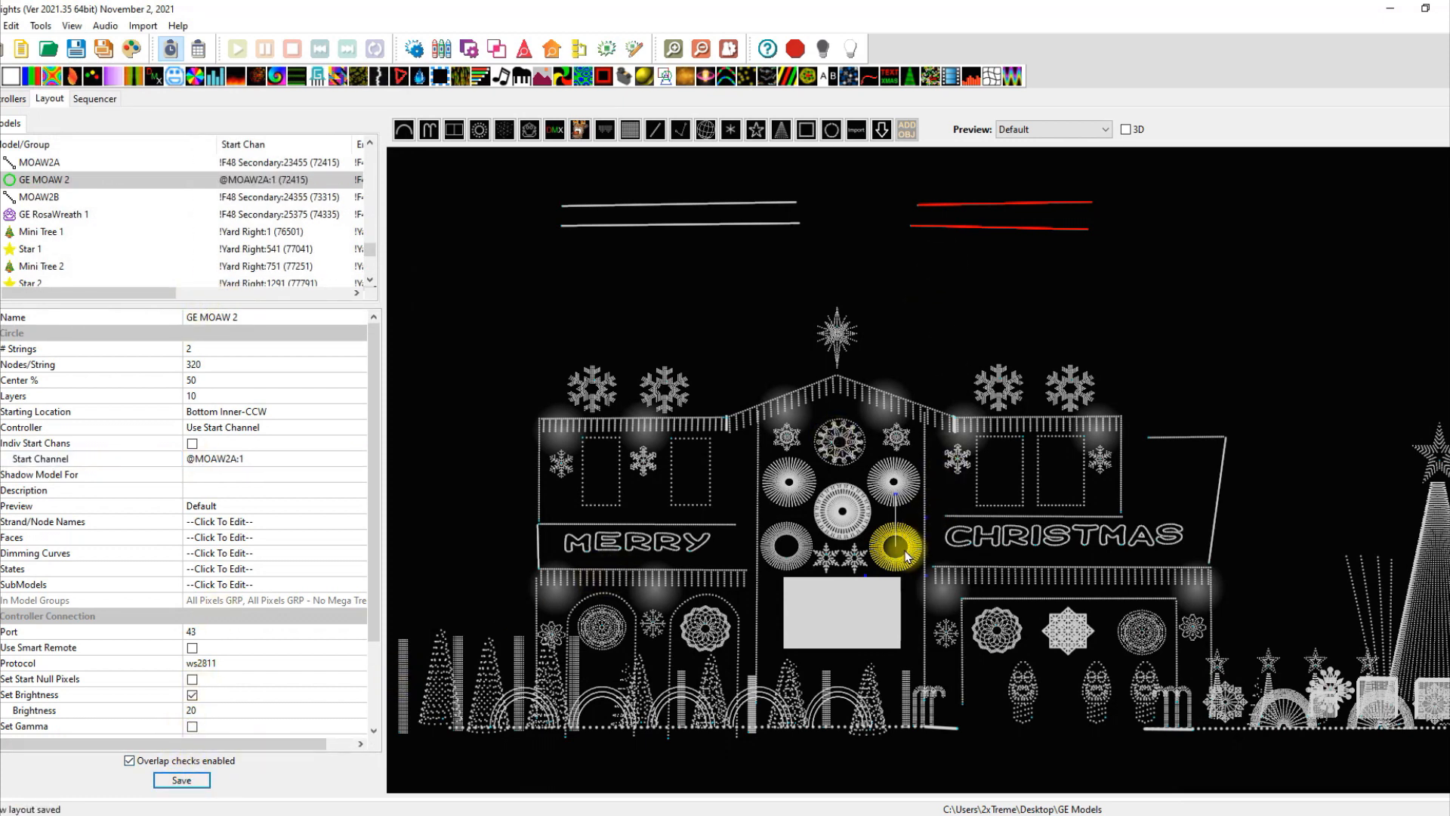
pyautogui.click(967, 284)
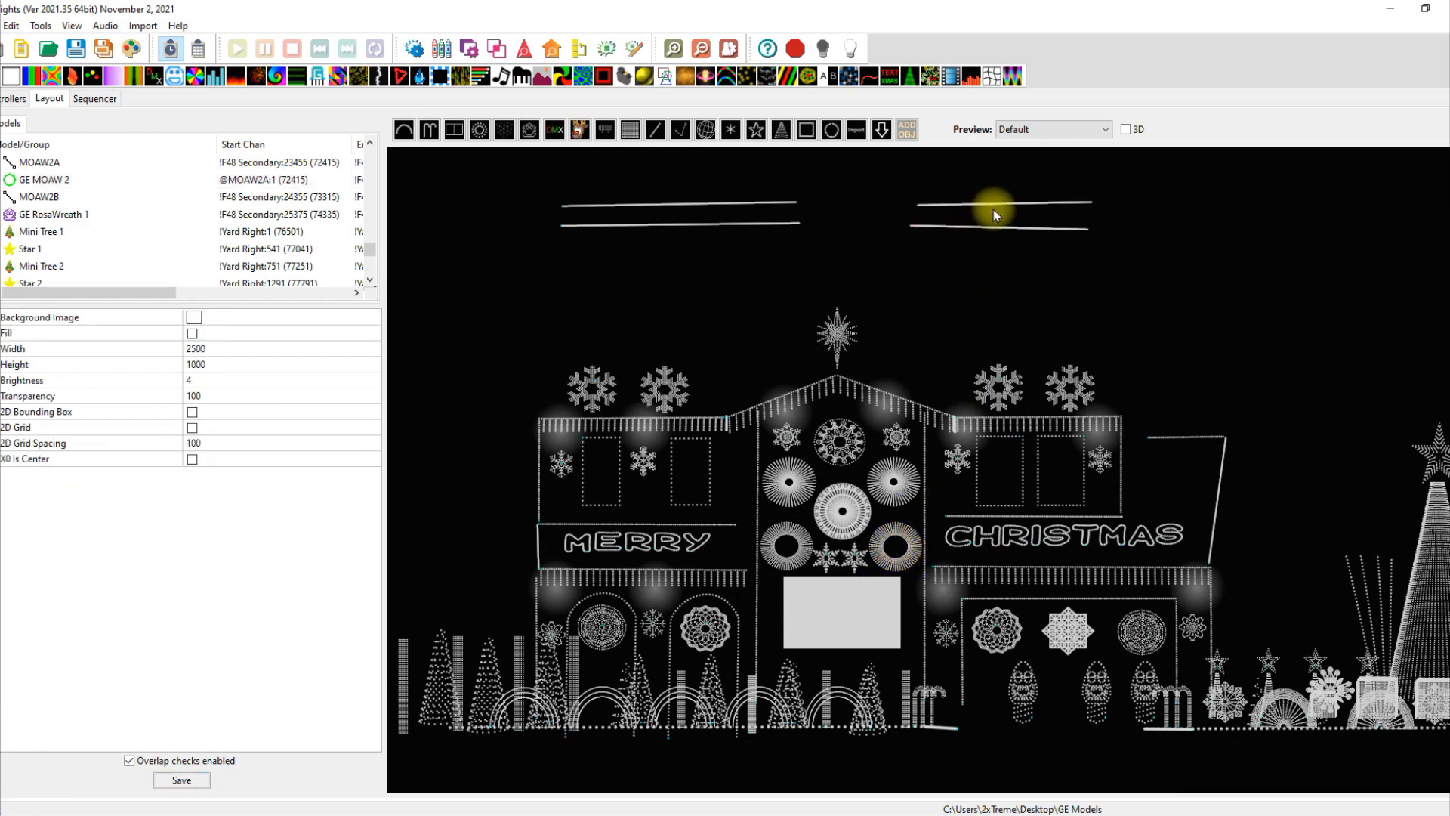
pyautogui.click(995, 204)
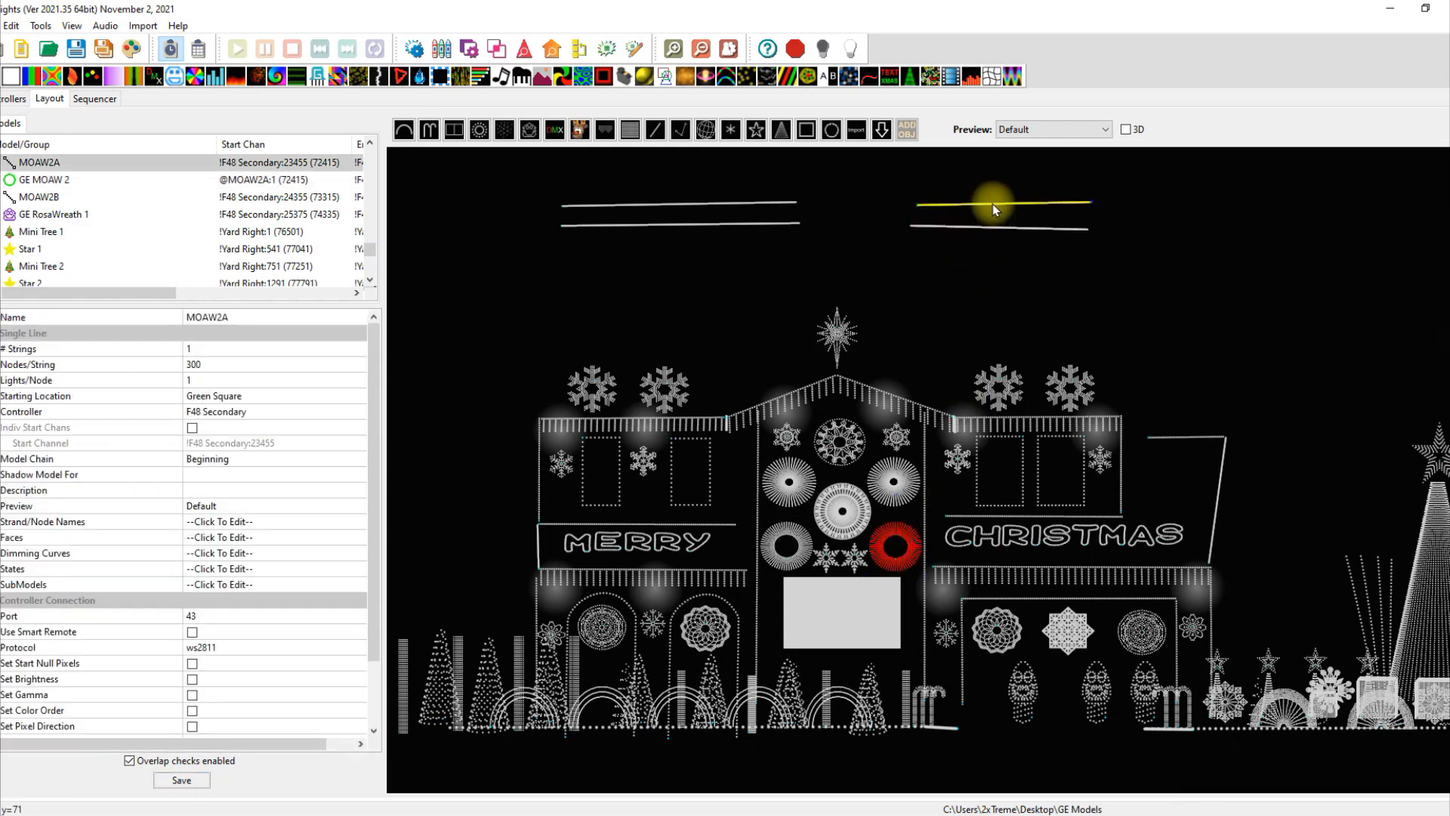
pyautogui.click(990, 234)
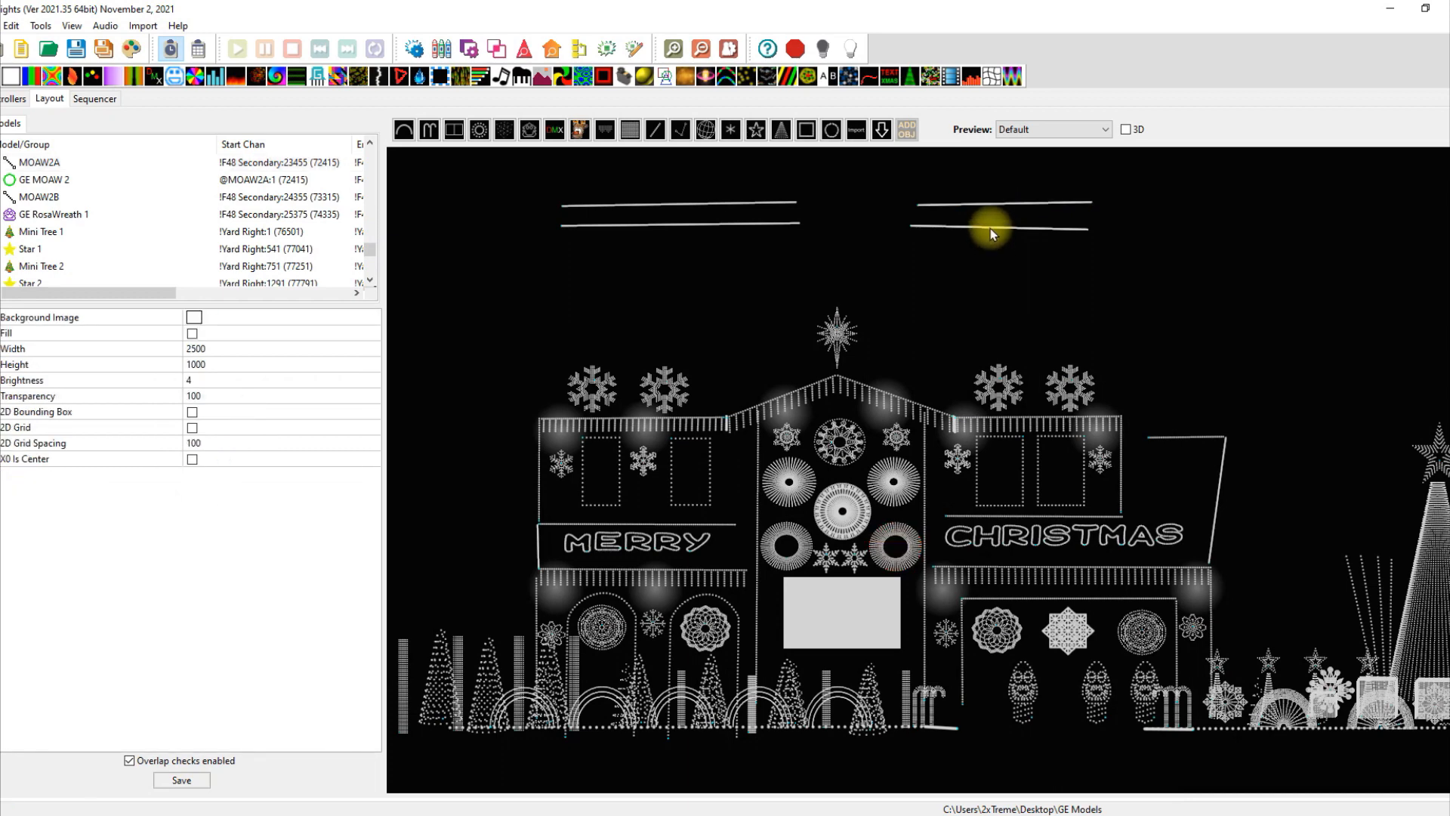
pyautogui.click(990, 228)
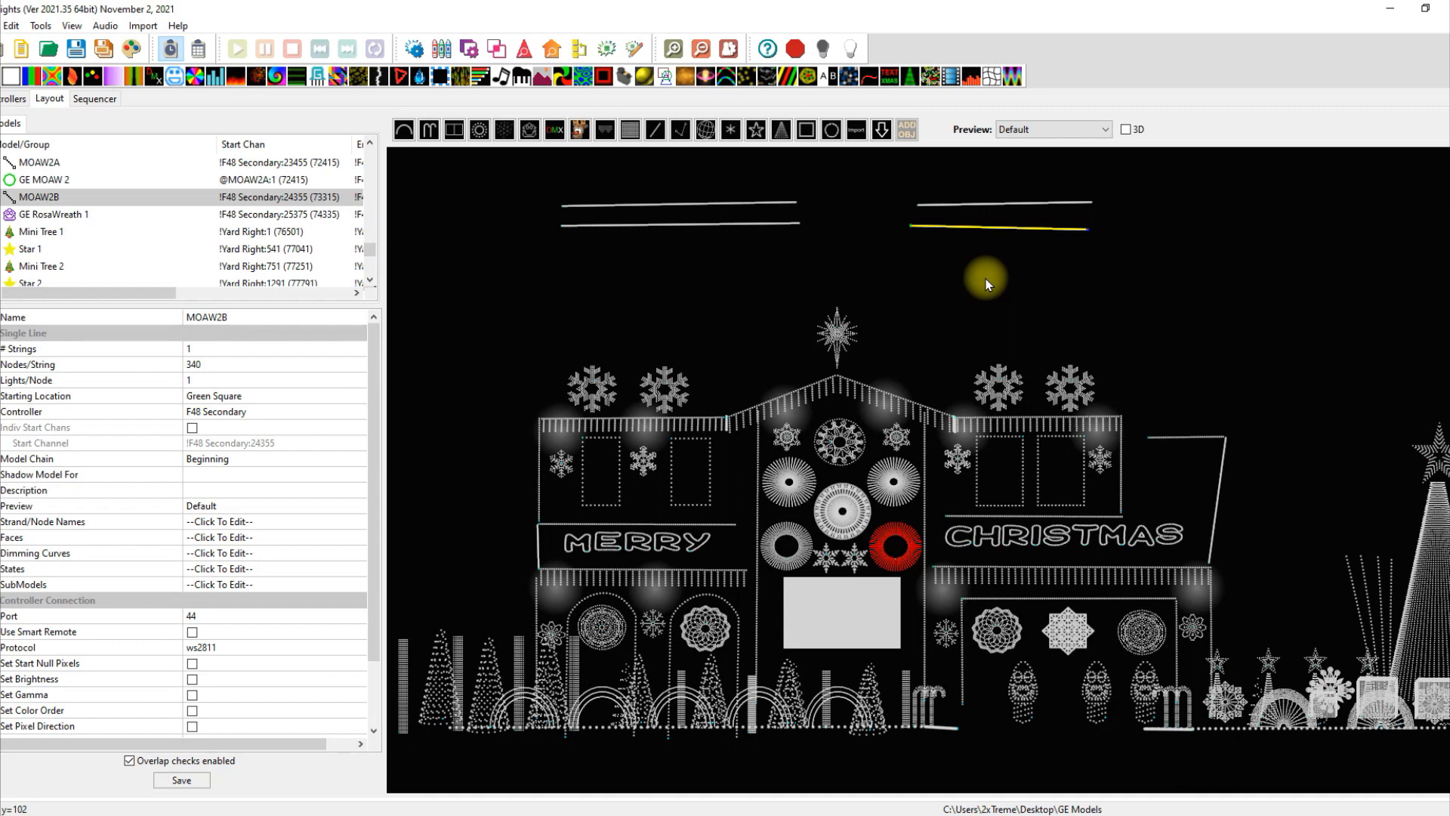
# Open the F48 Secondary controller's port layout and scroll down its pixel ports.
pyautogui.click(13, 99)
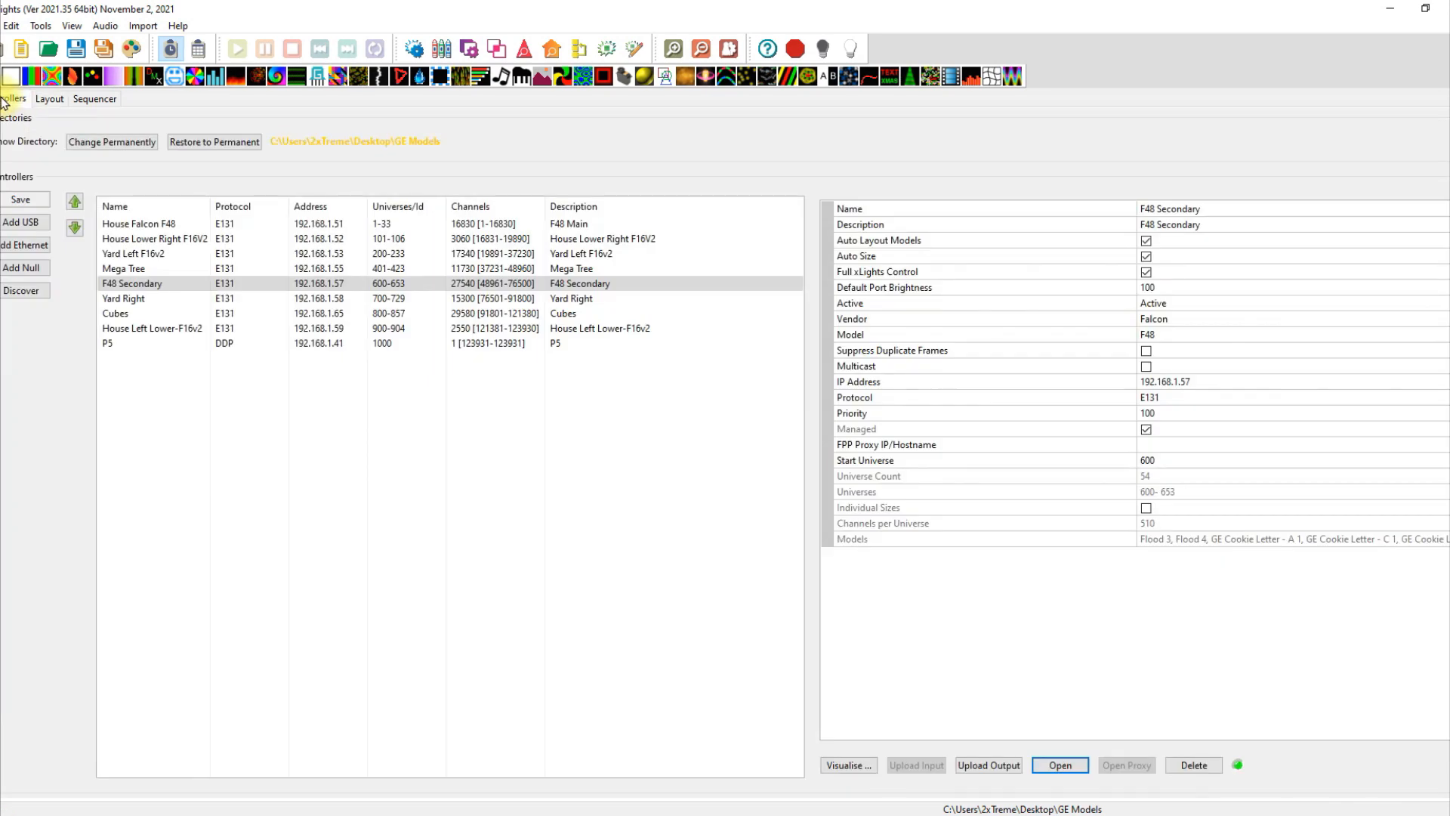
pyautogui.click(153, 285)
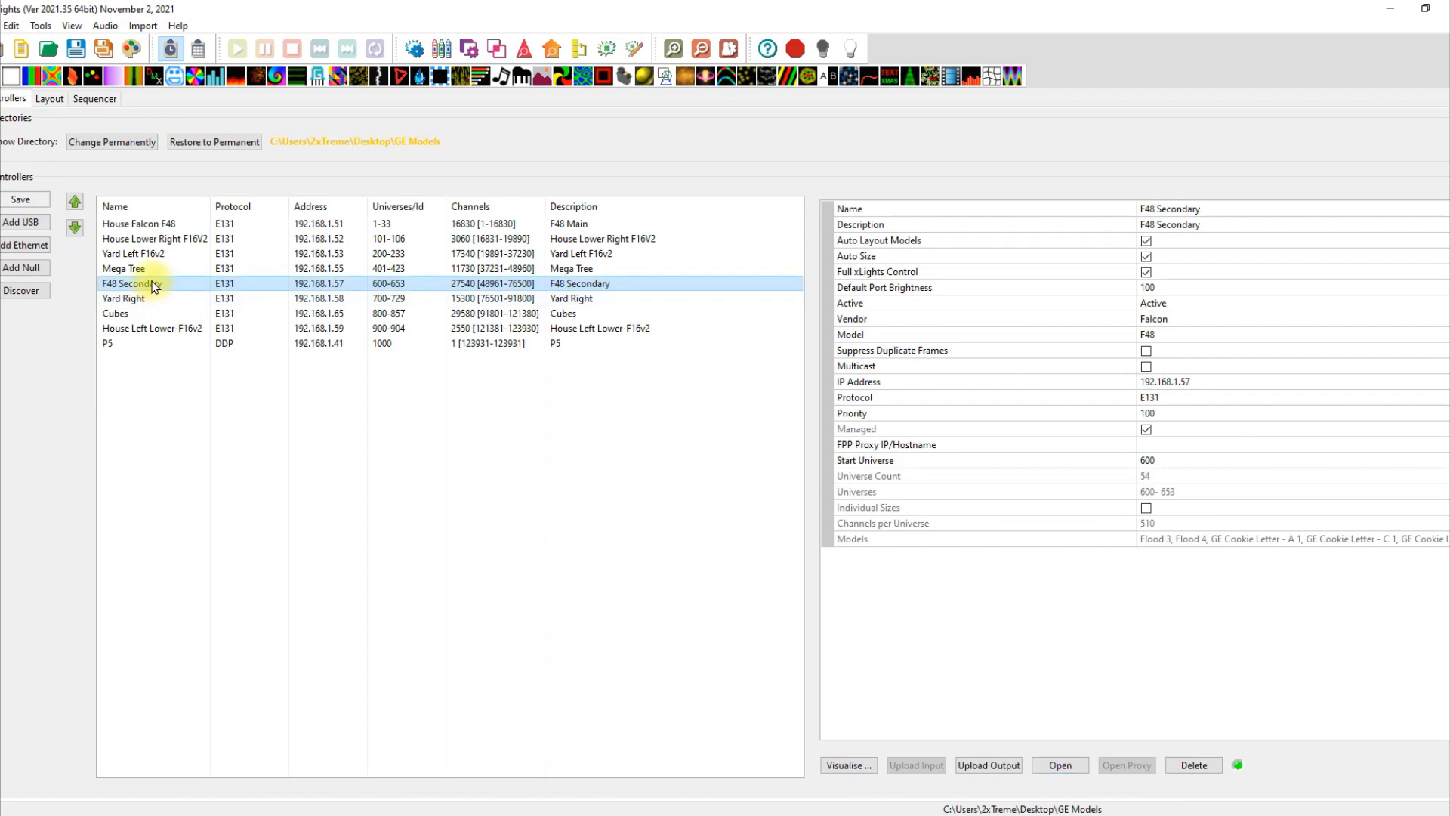
pyautogui.click(859, 766)
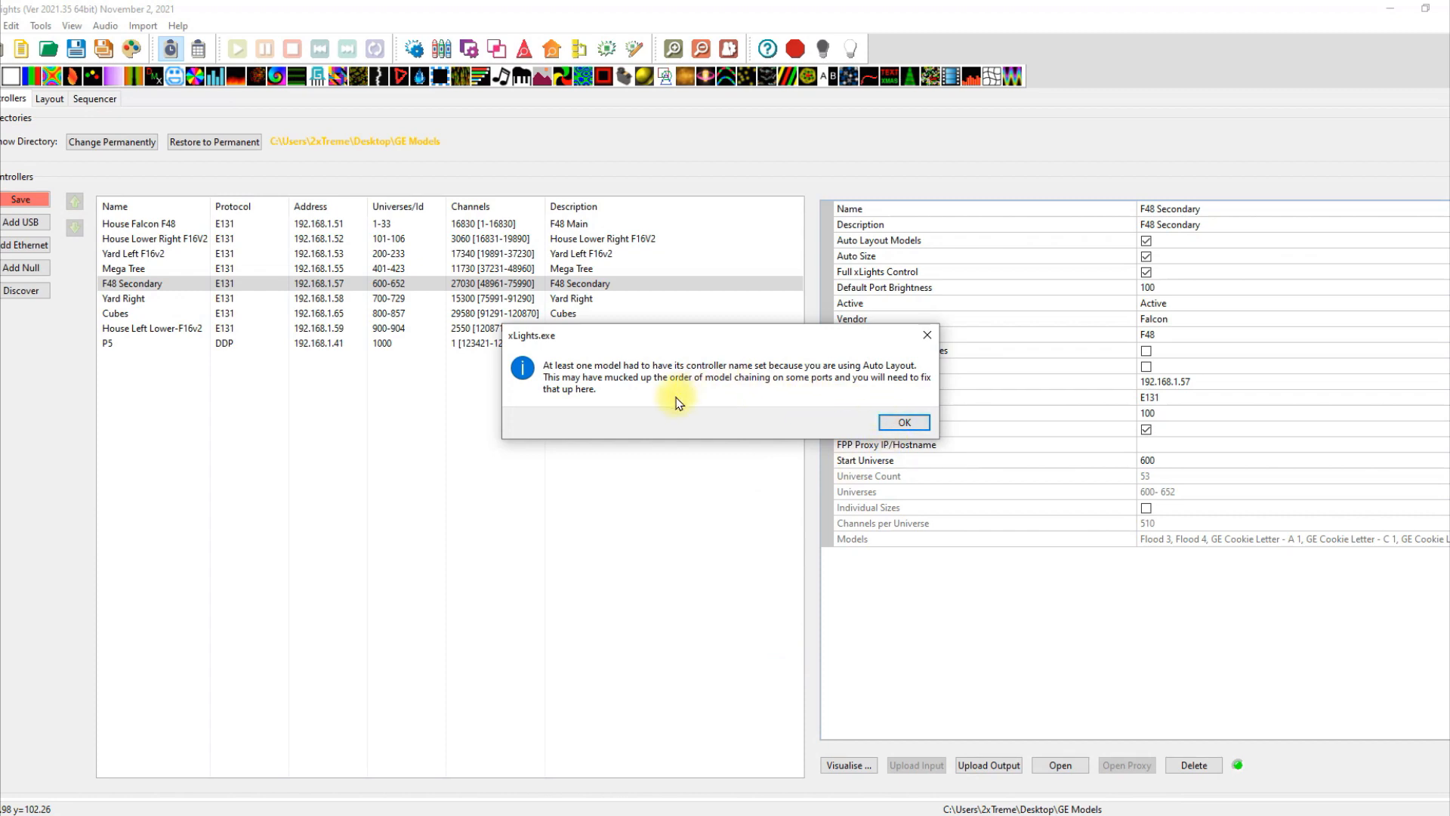
pyautogui.click(912, 420)
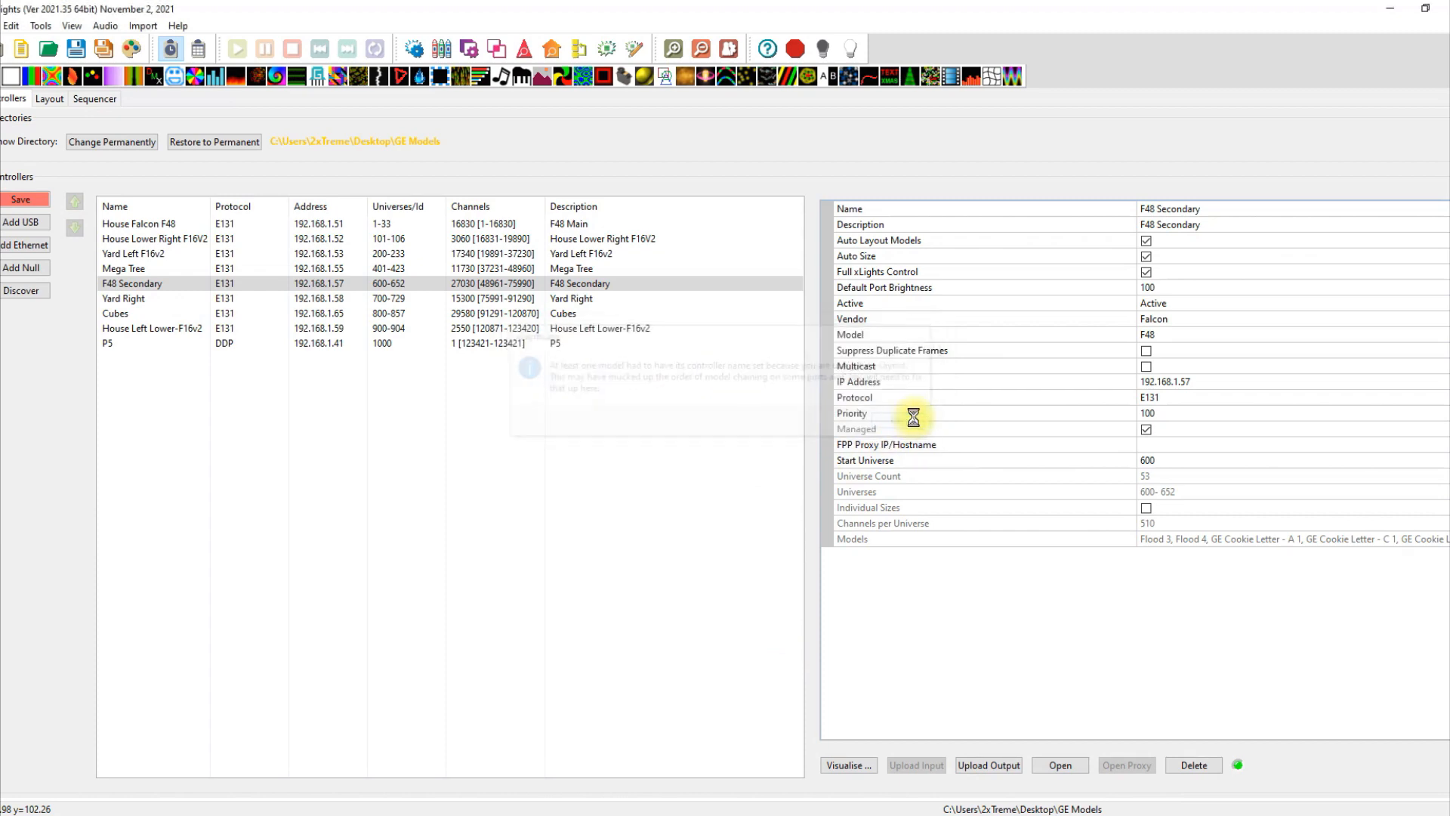
pyautogui.scroll(-10, 764, 559)
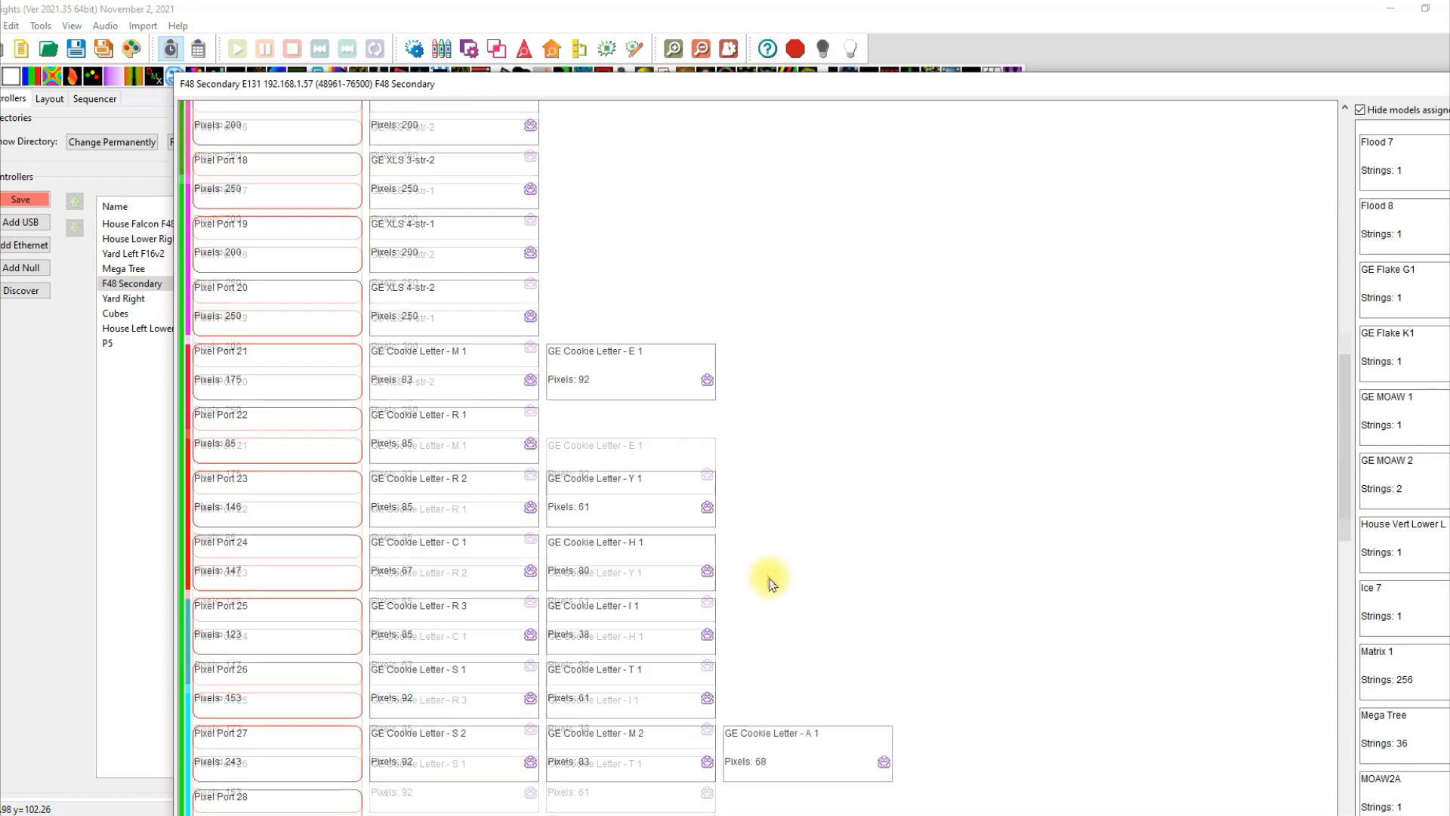
pyautogui.scroll(-4, 802, 570)
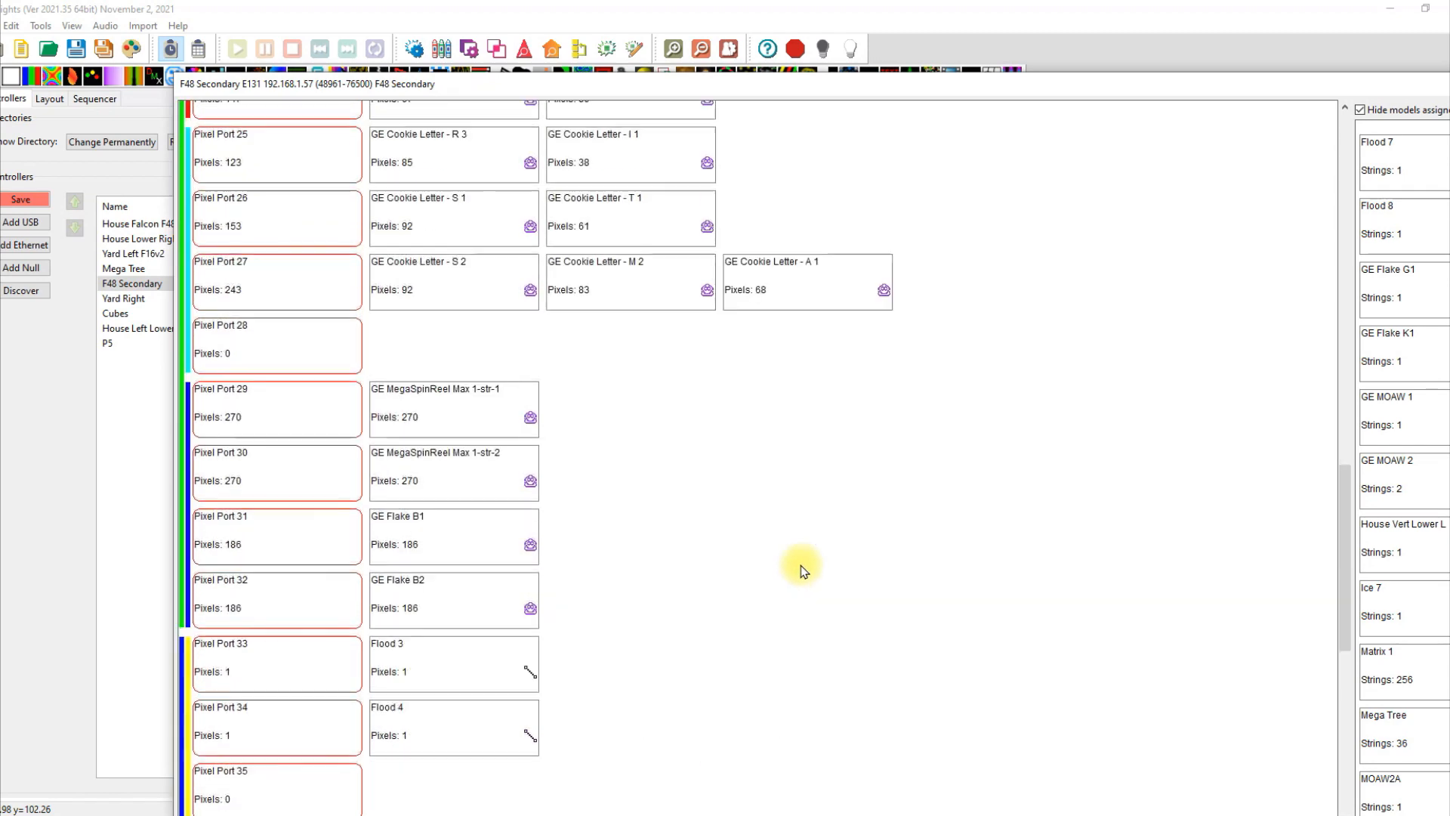
pyautogui.scroll(-4, 802, 570)
pyautogui.scroll(-5, 802, 570)
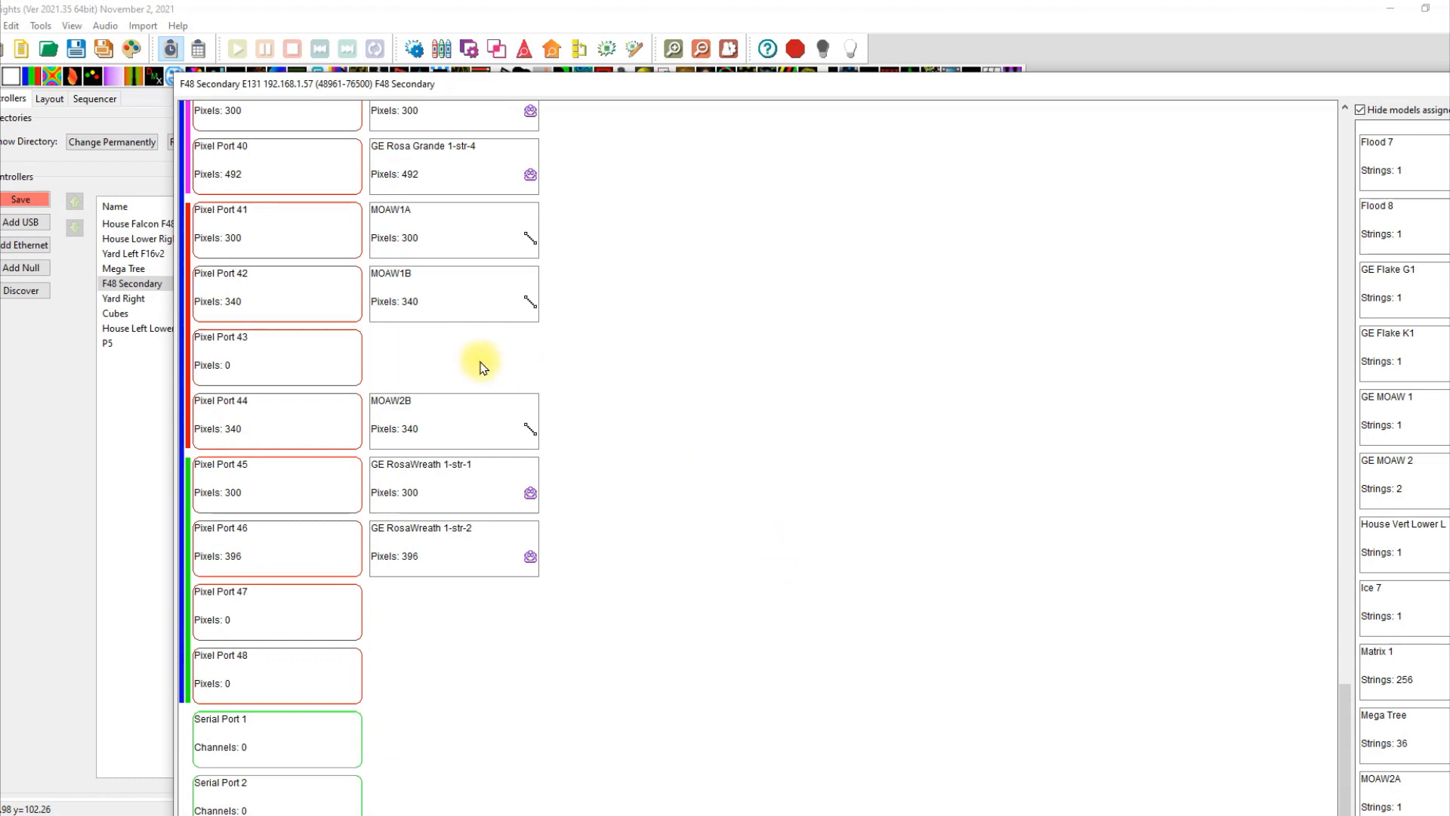
# Assign MOAW2A to Pixel Port 43, save the controller setup, and bring up the controller web page.
pyautogui.moveTo(428, 428)
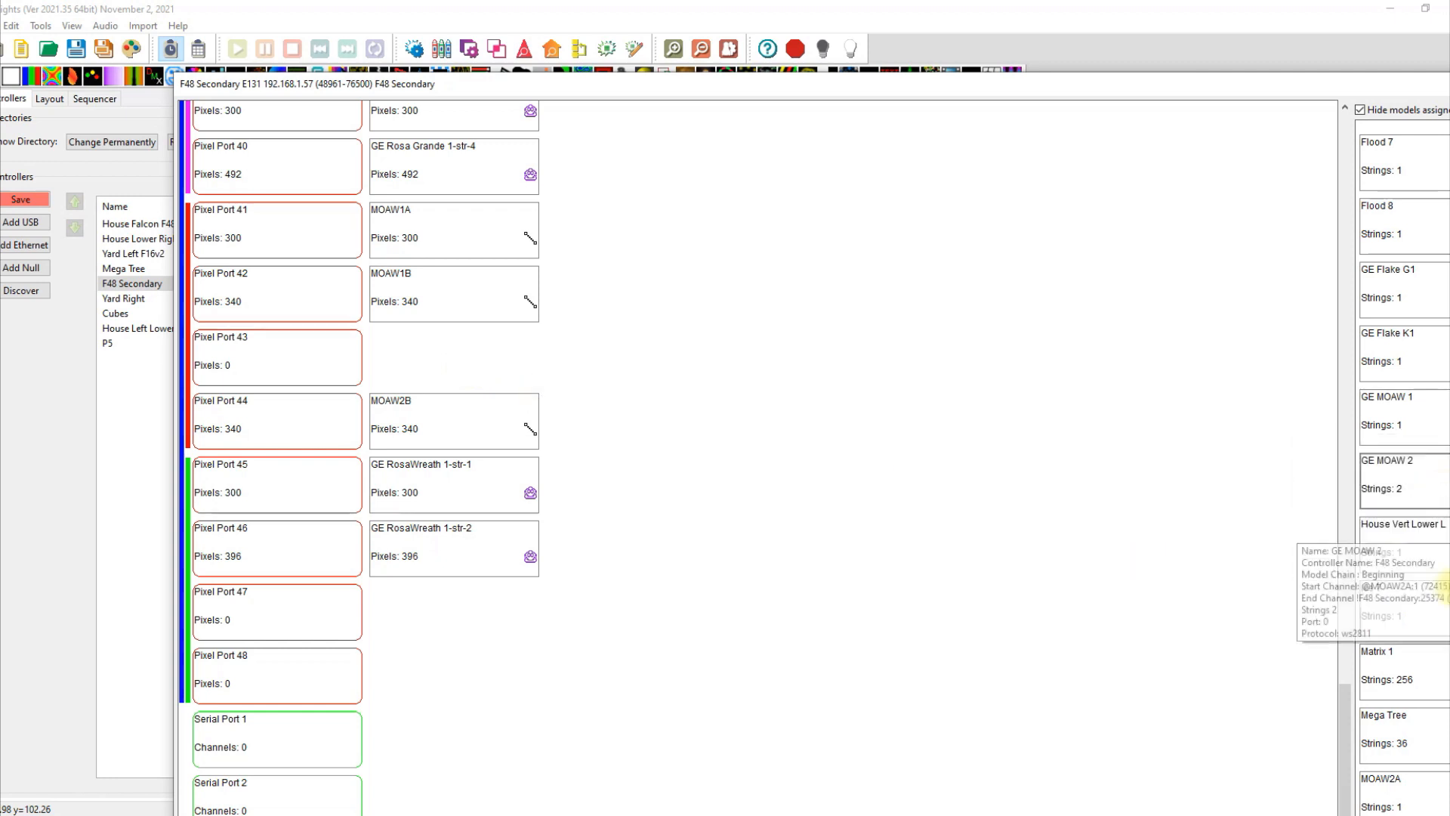
pyautogui.moveTo(1417, 688)
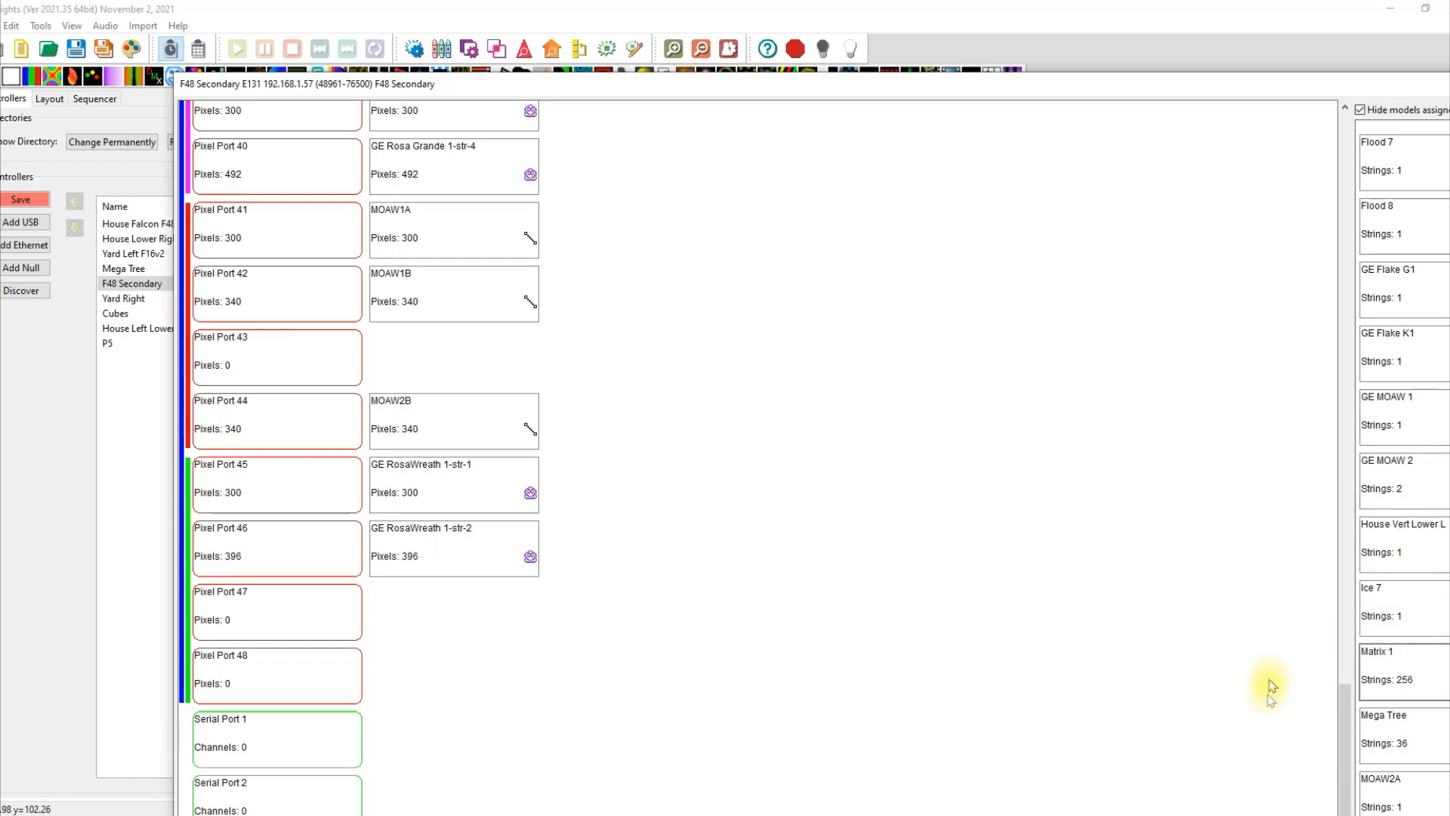
pyautogui.moveTo(1397, 785); pyautogui.dragTo(456, 352)
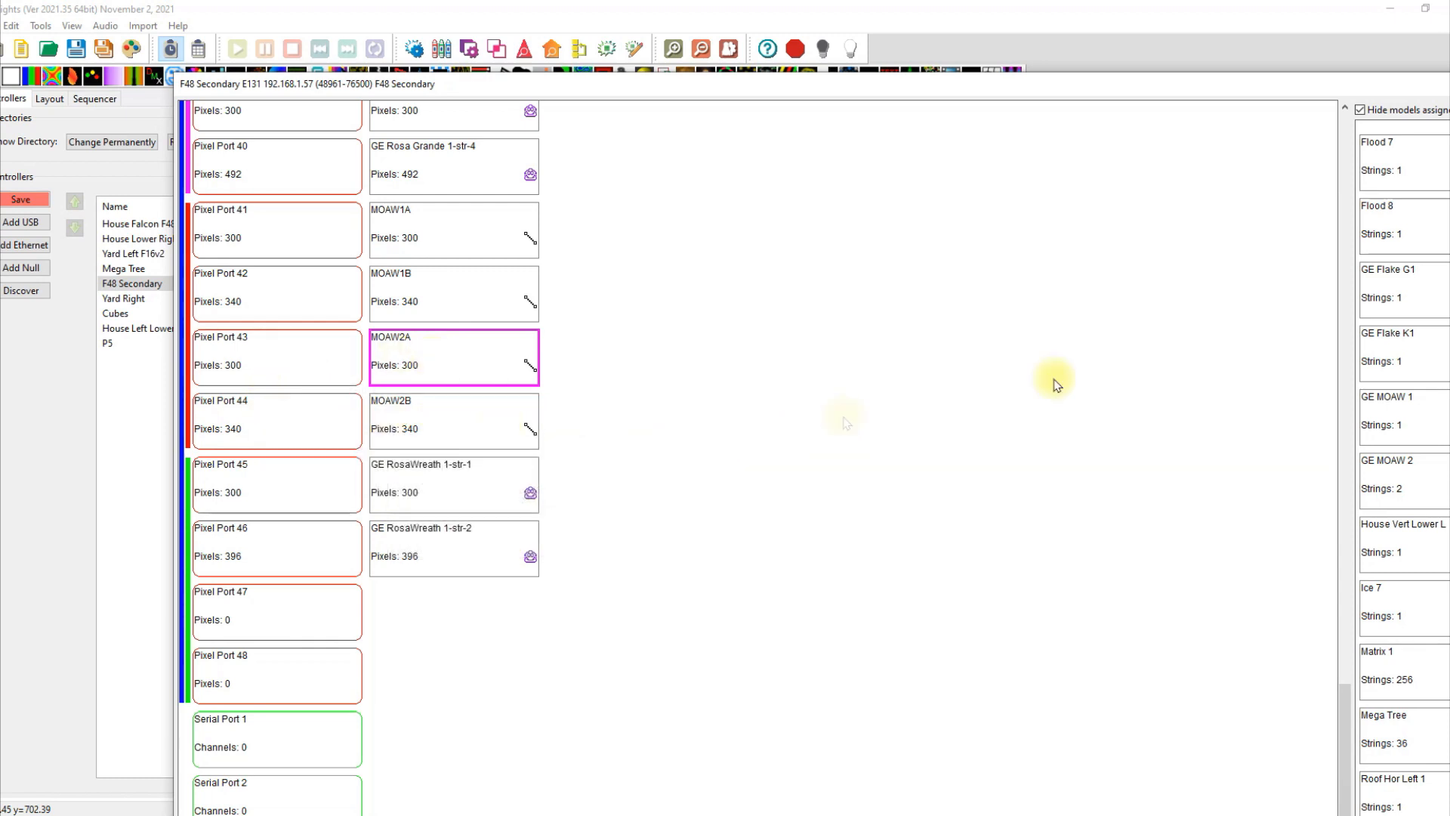
pyautogui.moveTo(1349, 83); pyautogui.dragTo(1214, 81)
pyautogui.click(1396, 80)
pyautogui.click(30, 201)
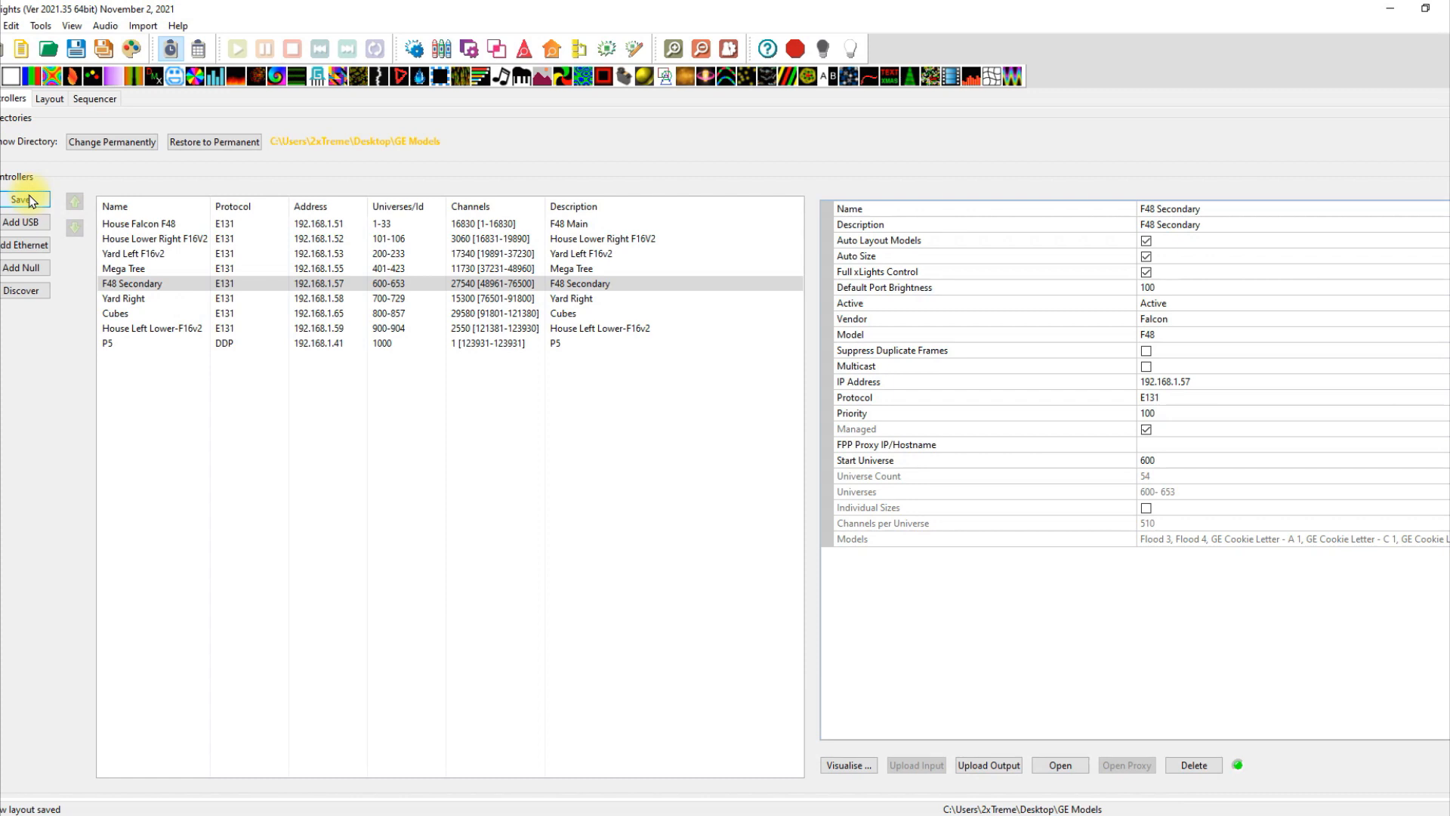
pyautogui.click(404, 815)
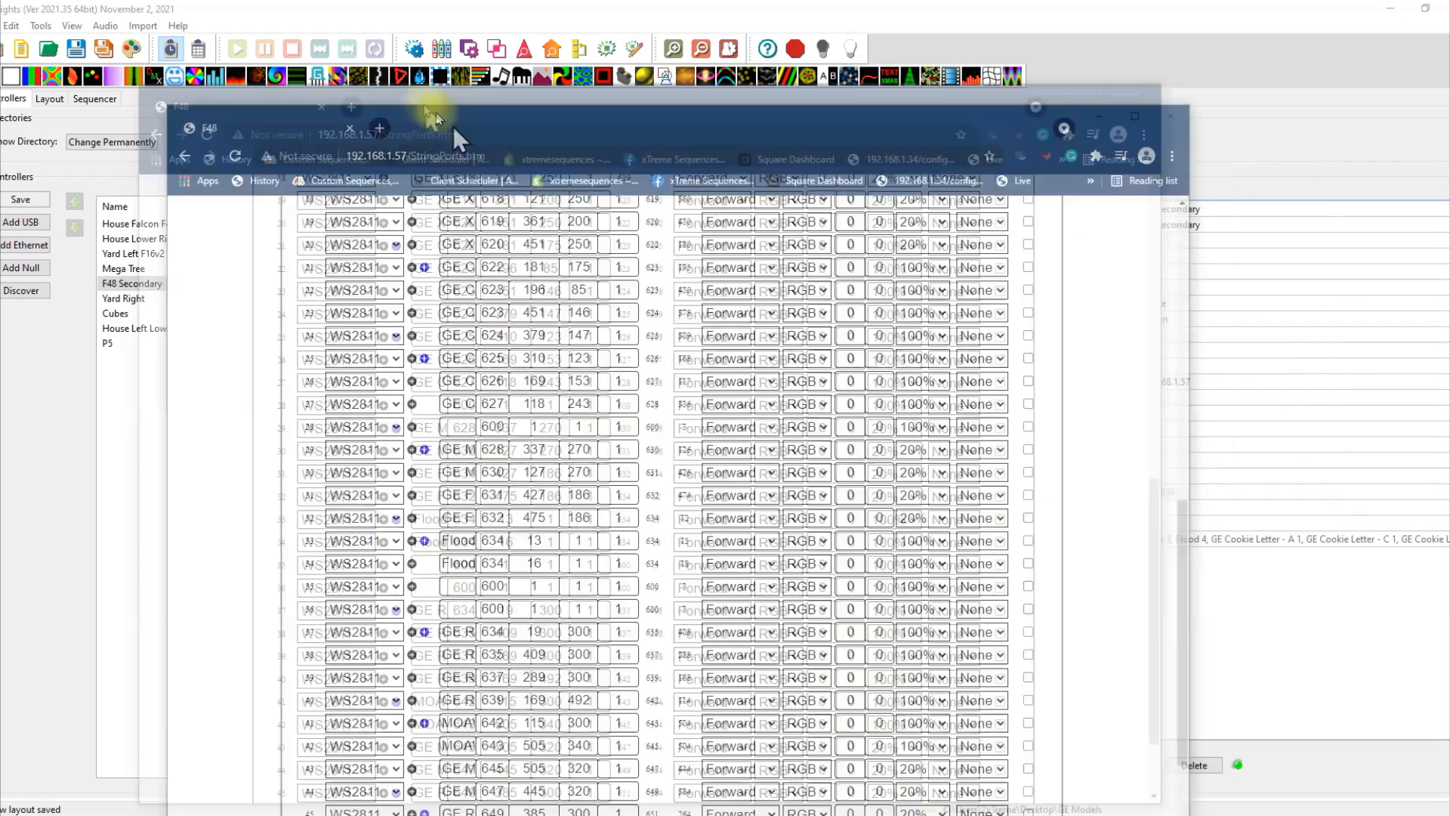
pyautogui.moveTo(453, 125); pyautogui.dragTo(411, 65)
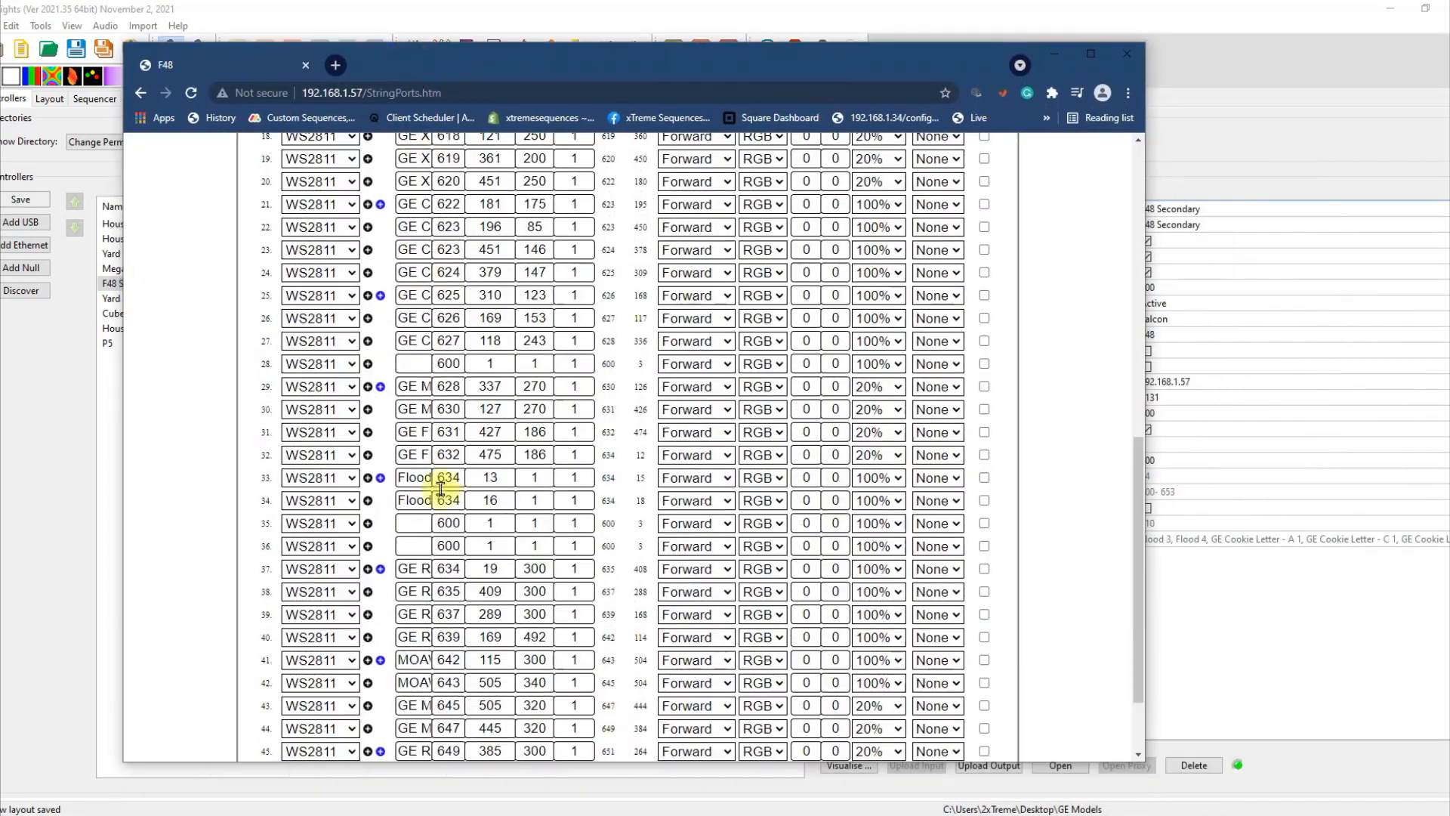
# Scroll the Falcon string port table down to port 48, then move the browser aside.
pyautogui.scroll(-2, 350, 614)
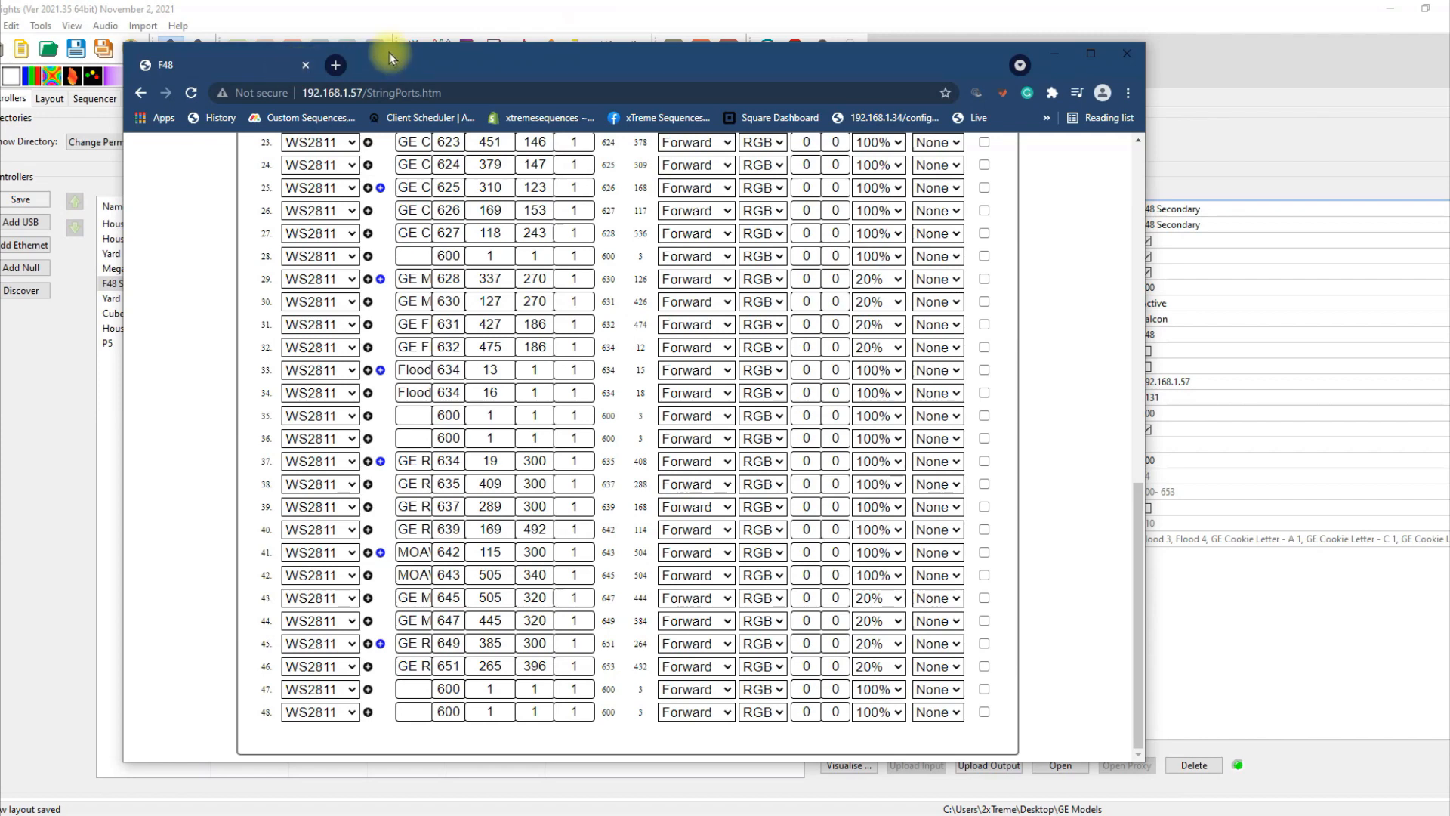
pyautogui.moveTo(391, 56); pyautogui.dragTo(1449, 68)
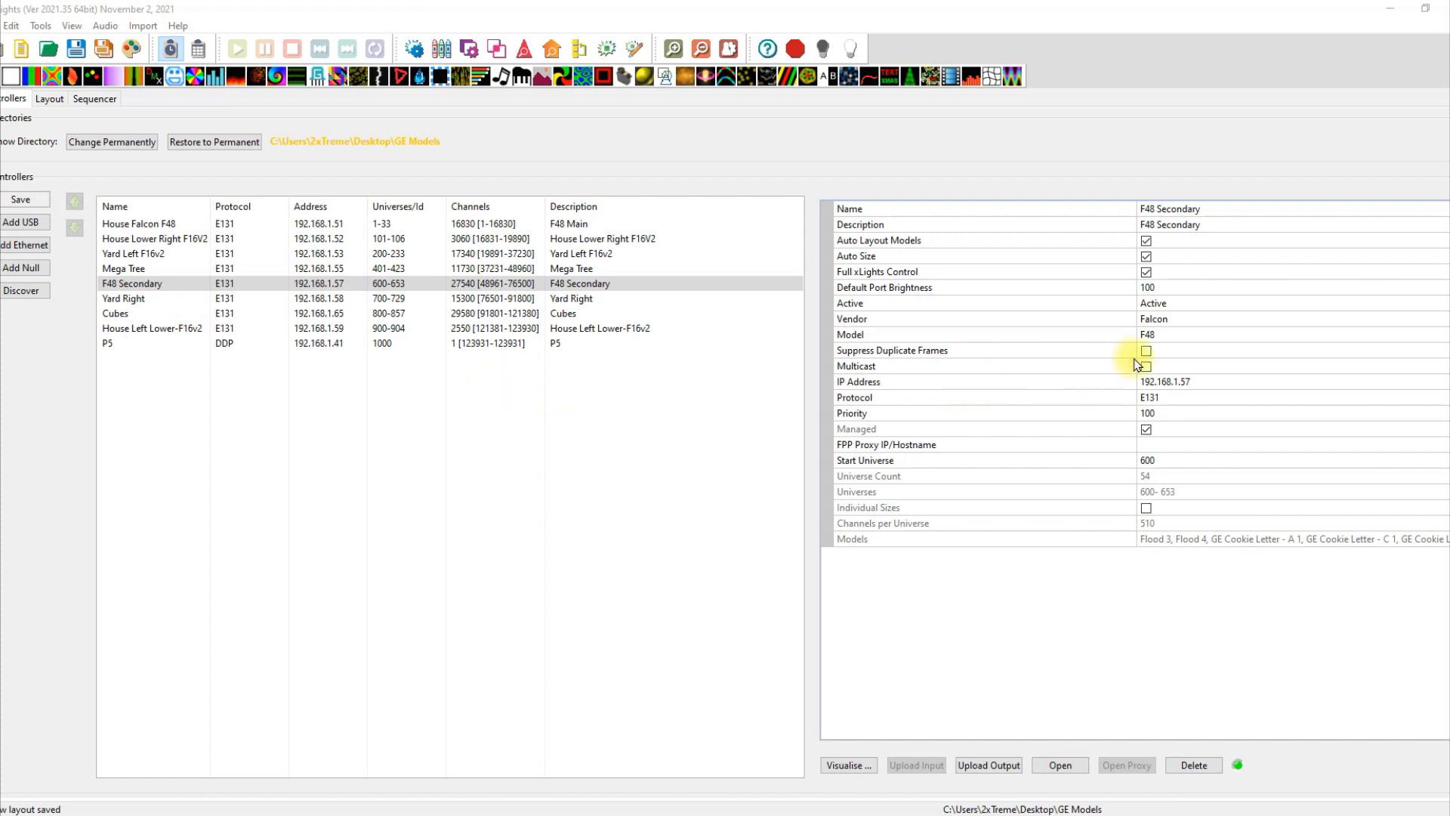
# Upload the F48 Secondary output configuration to the controller.
pyautogui.moveTo(1276, 351)
pyautogui.moveTo(1156, 278)
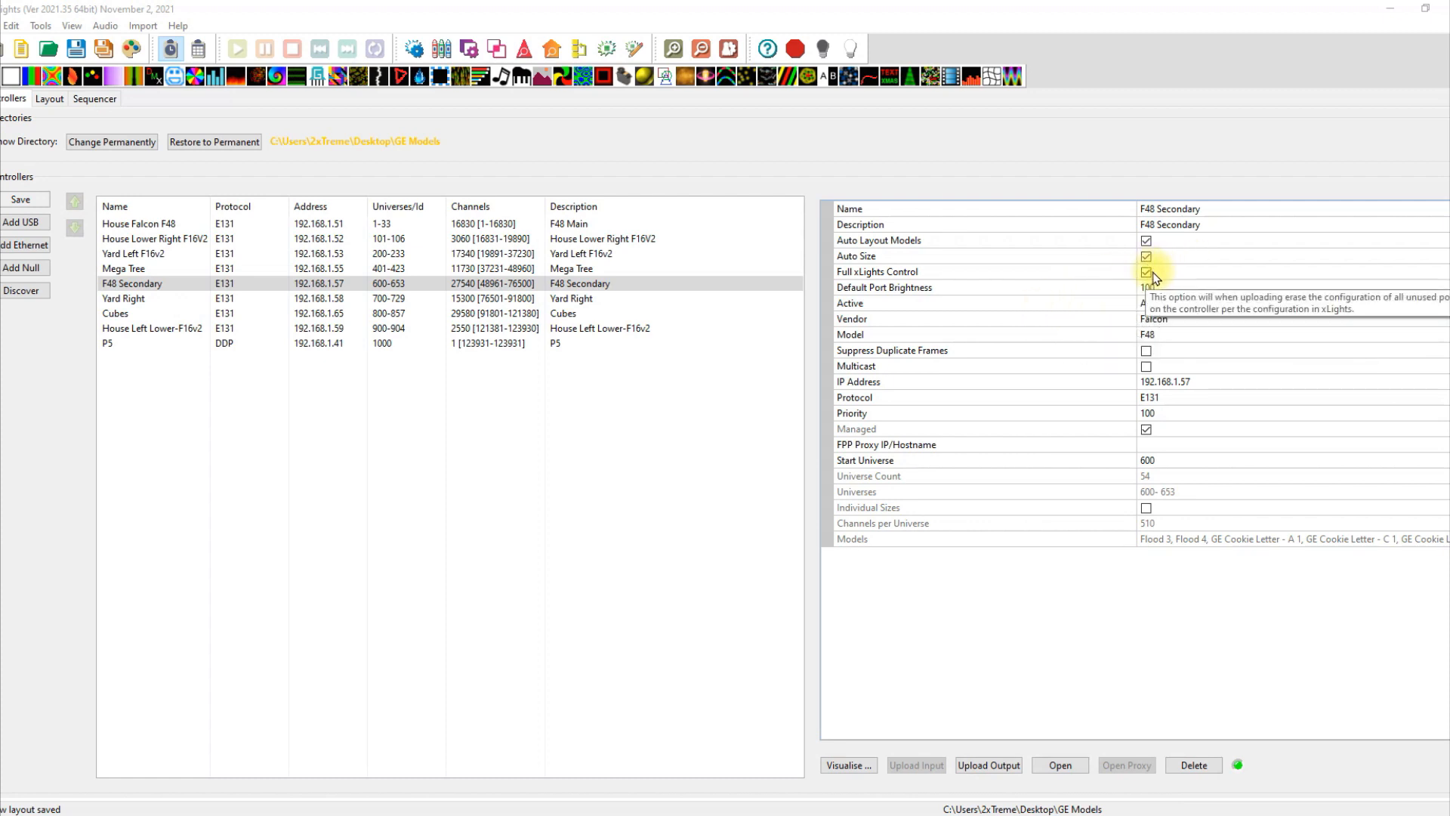
pyautogui.click(986, 765)
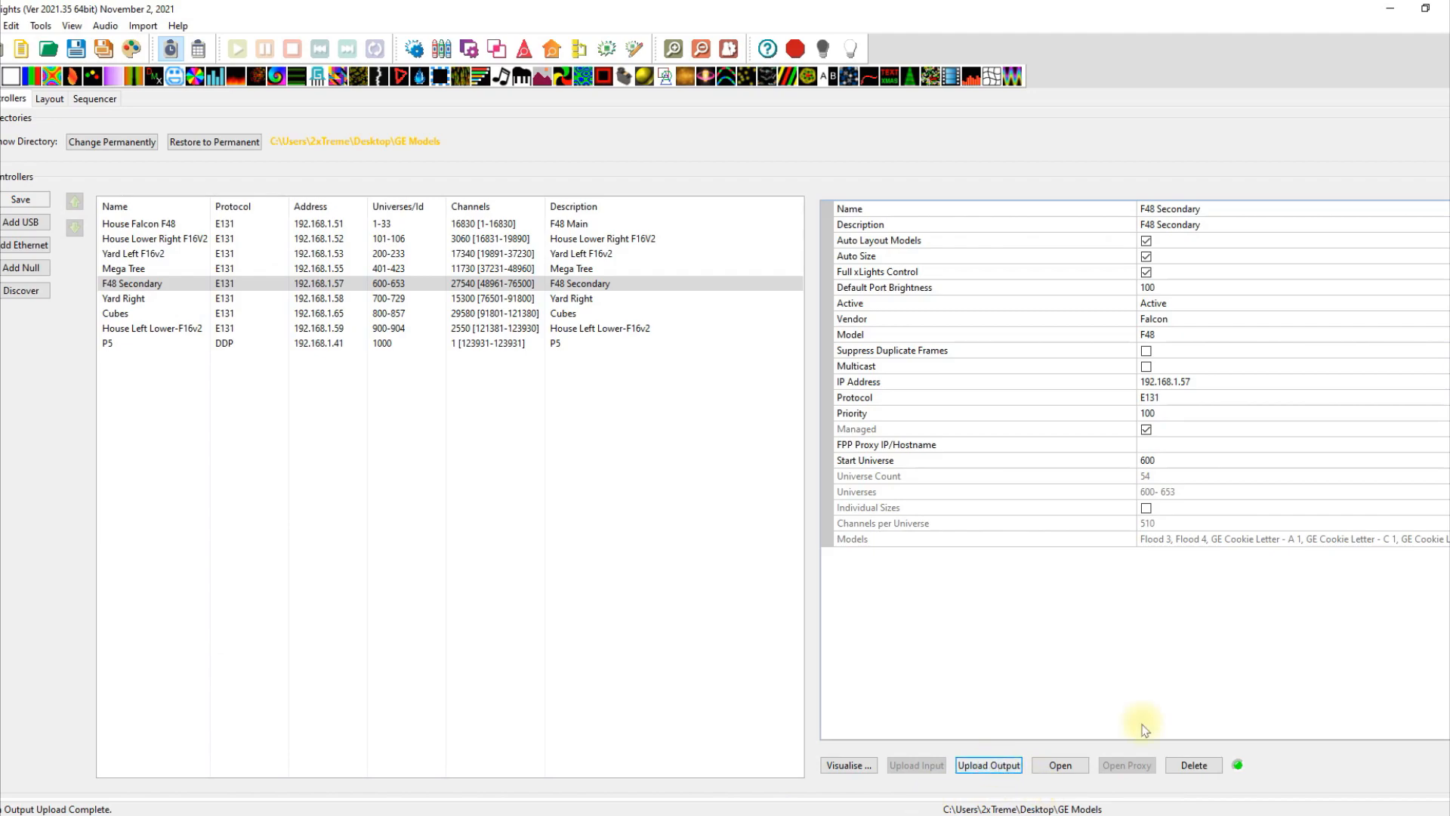
# Reload the Falcon string ports page to confirm port 43 at 300 and port 44 at 340 pixels.
pyautogui.moveTo(453, 815); pyautogui.dragTo(714, 62)
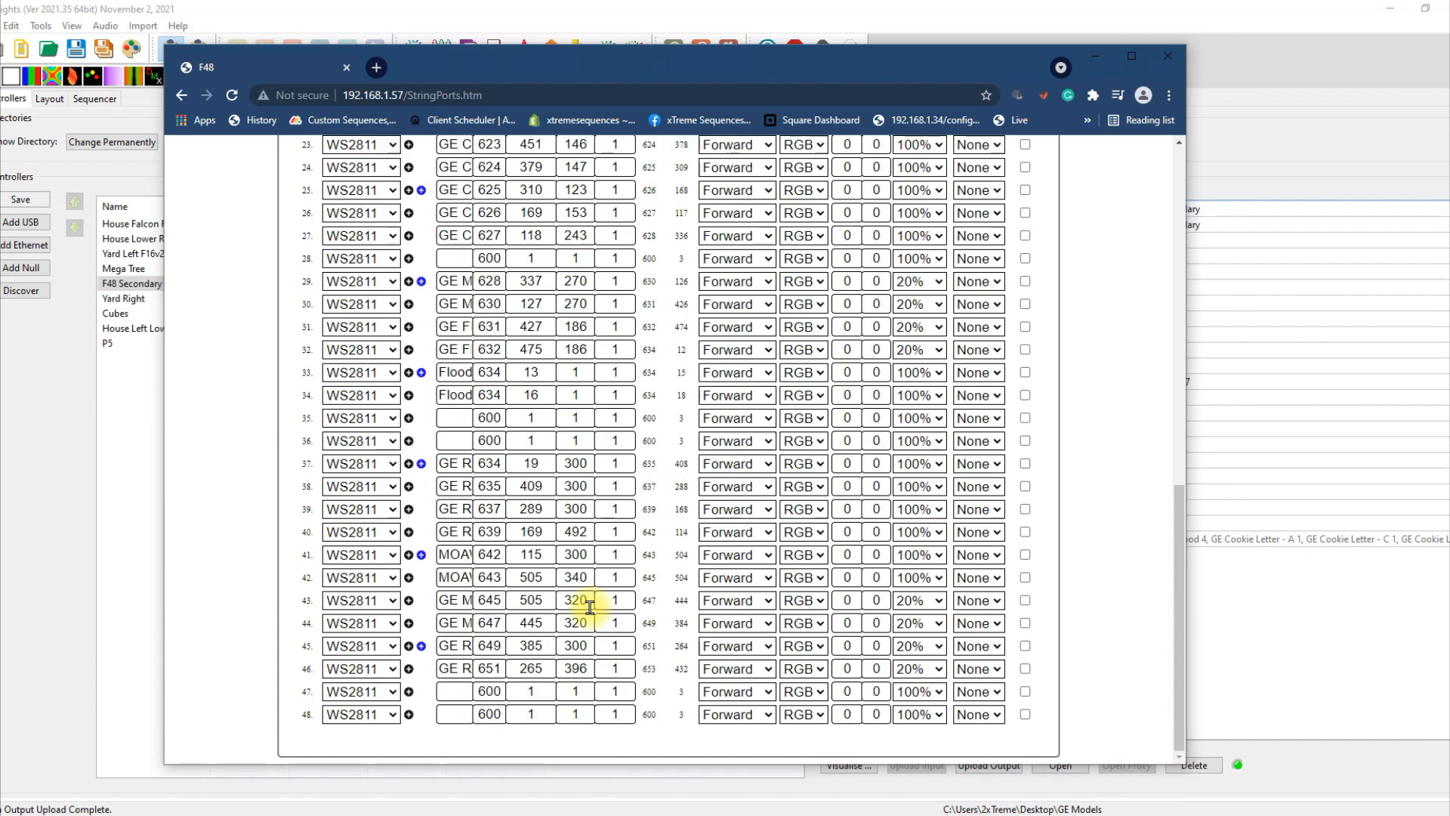
pyautogui.click(232, 96)
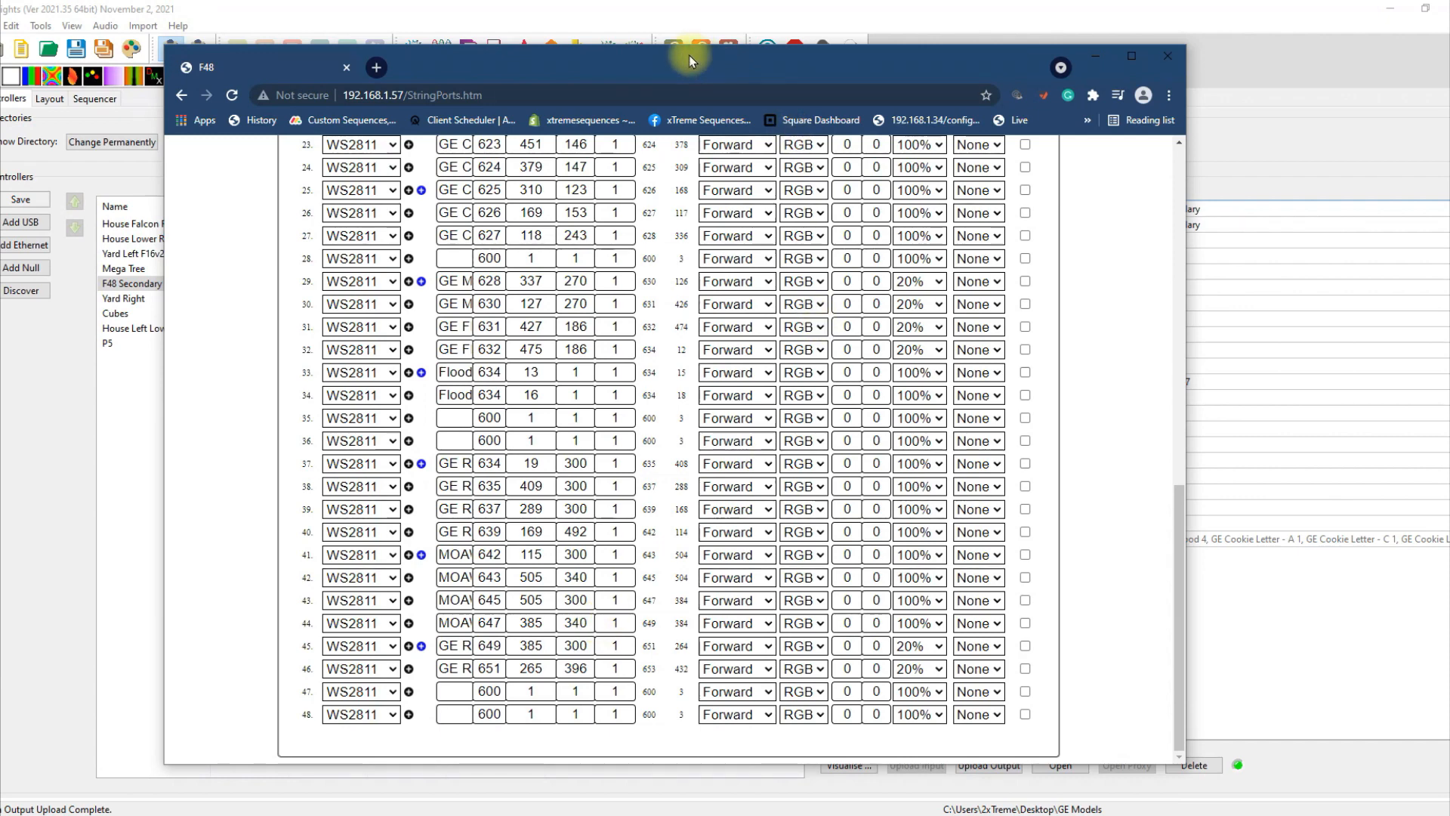
pyautogui.moveTo(691, 57); pyautogui.dragTo(1449, 151)
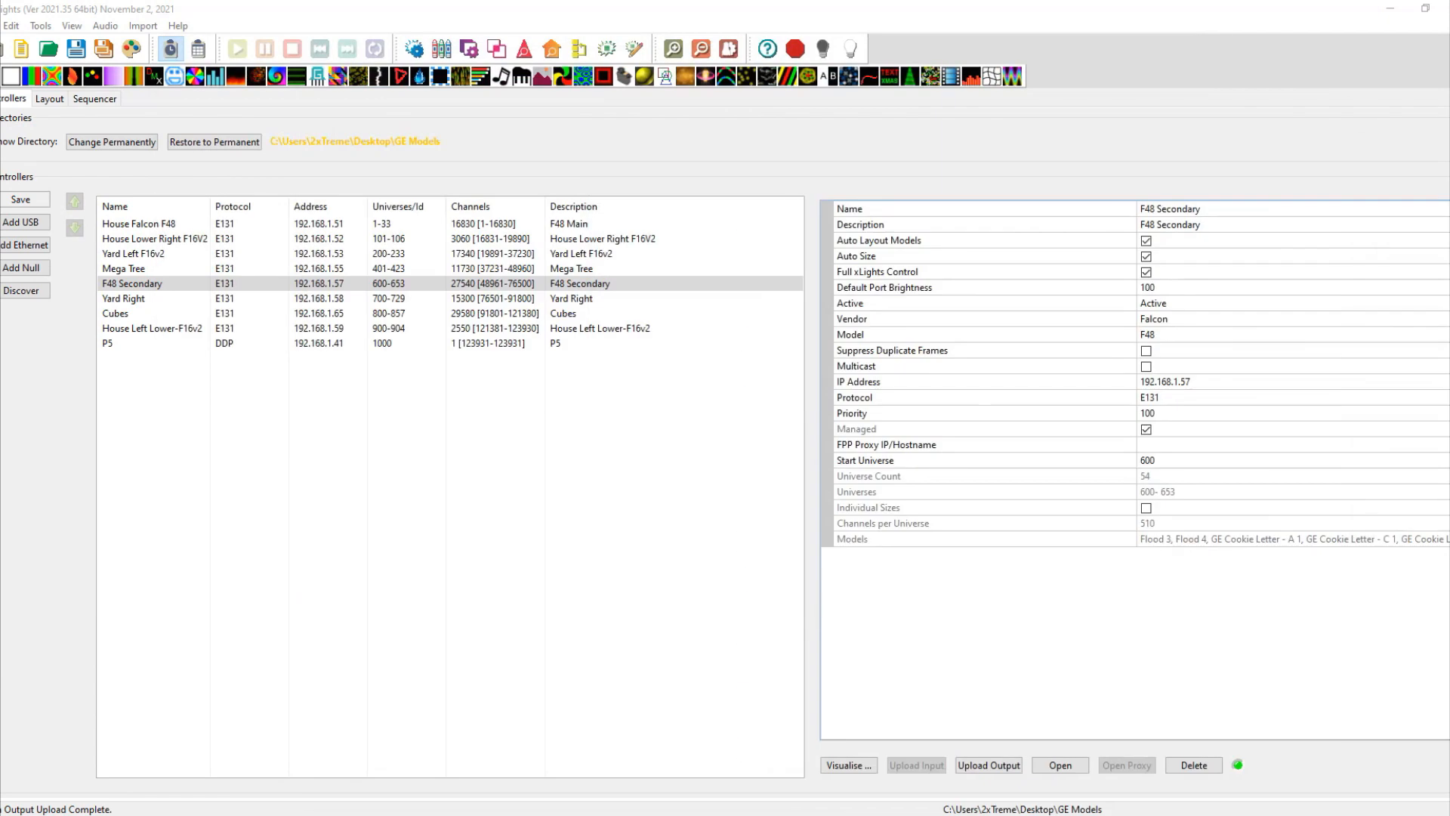
# In the house layout, select the four MOAW lines above the roof.
pyautogui.click(50, 99)
pyautogui.click(793, 482)
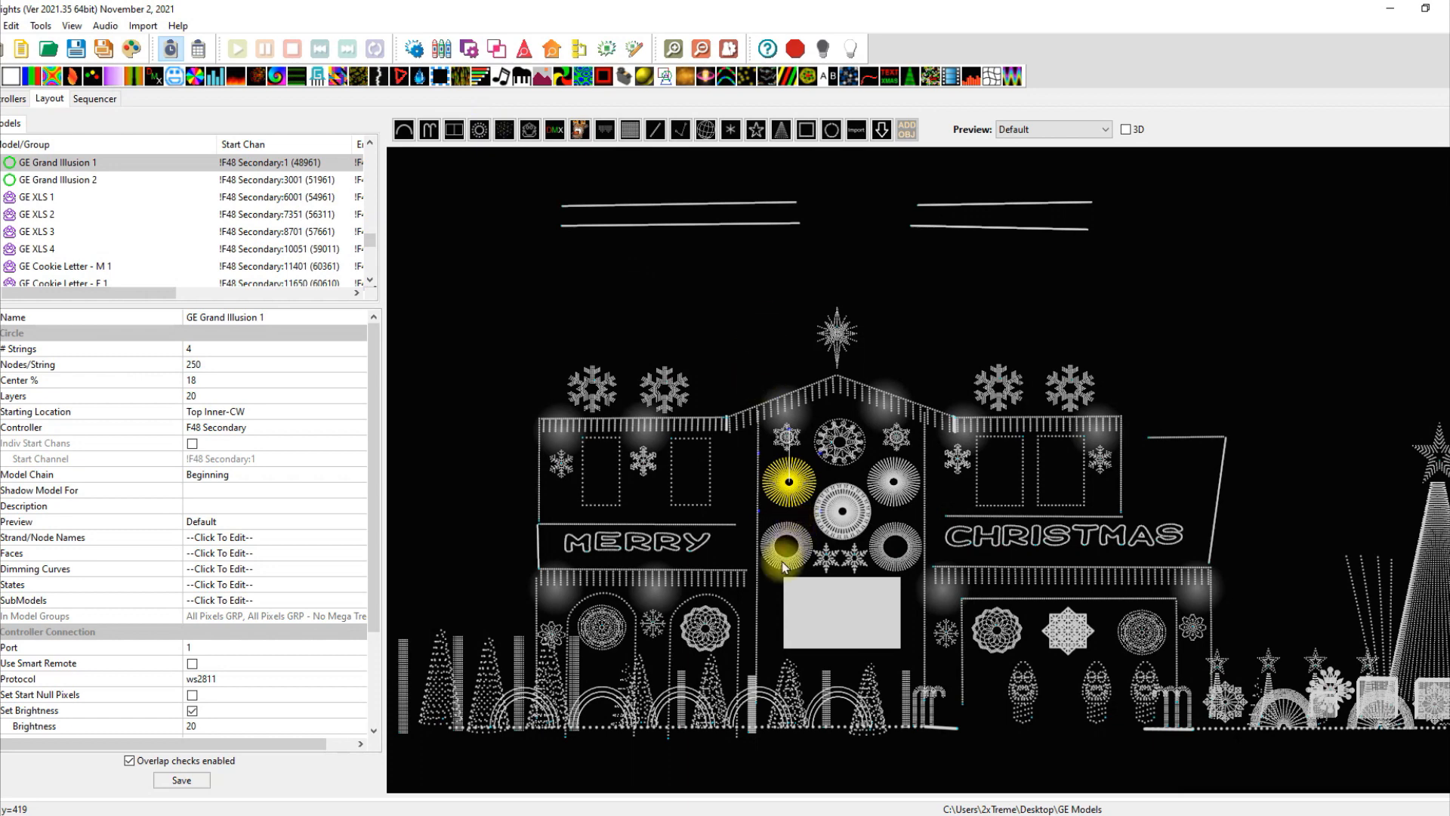
pyautogui.click(737, 312)
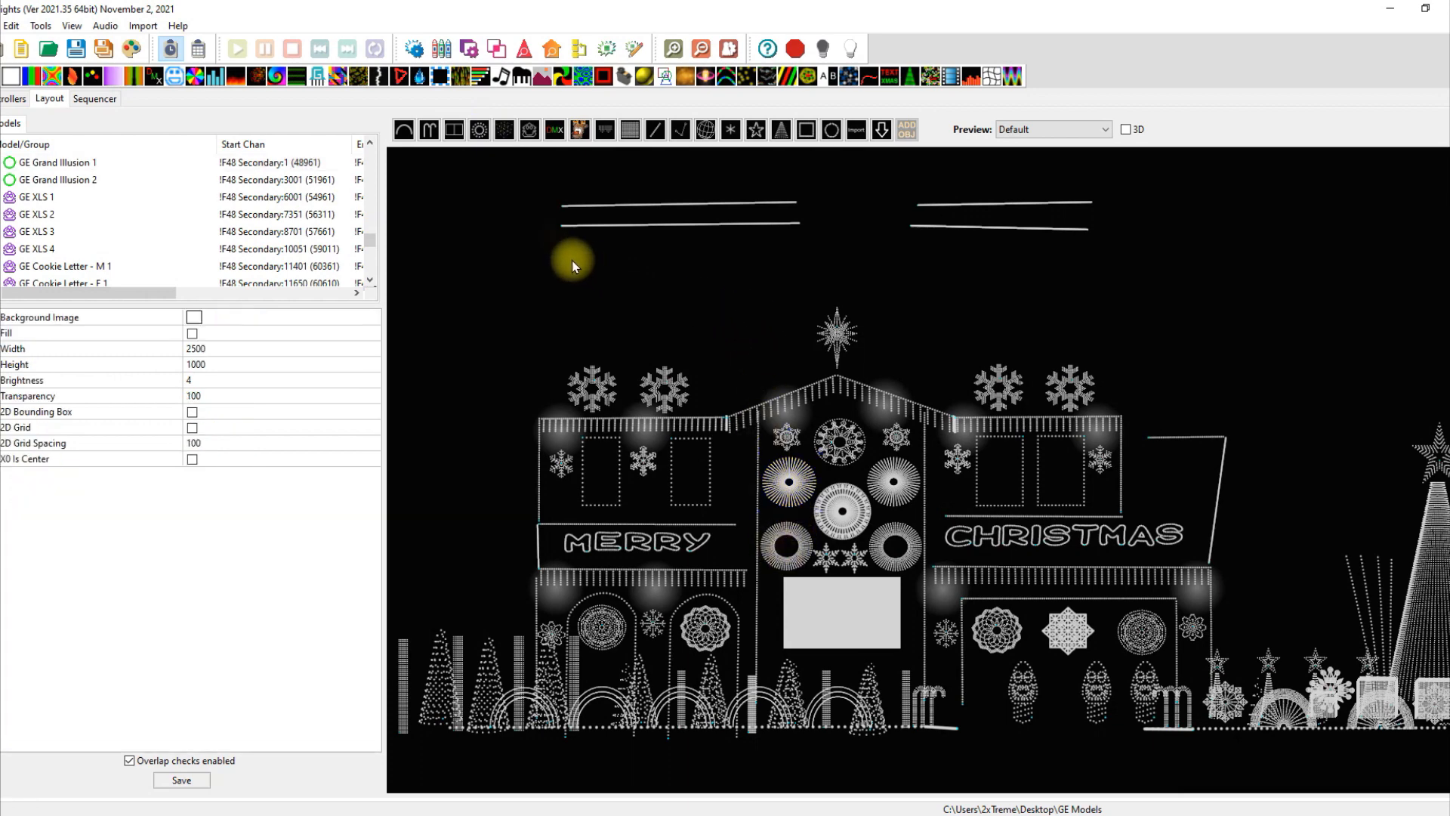
pyautogui.moveTo(532, 189); pyautogui.dragTo(997, 268)
pyautogui.moveTo(1186, 265); pyautogui.dragTo(1186, 265)
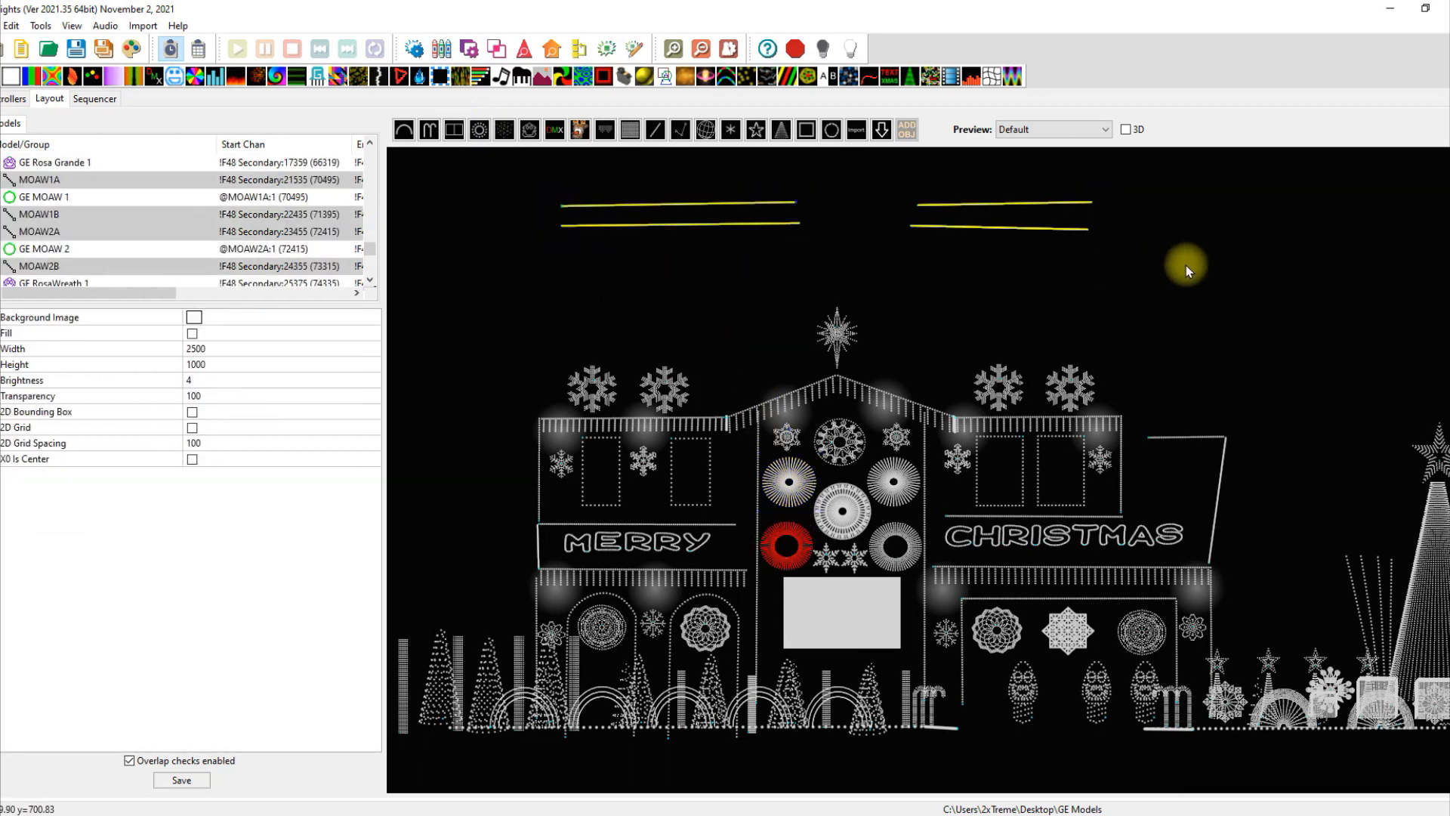
# Bulk-edit the selected lines' preview to Unassigned and save the layout.
pyautogui.rightClick(1013, 224)
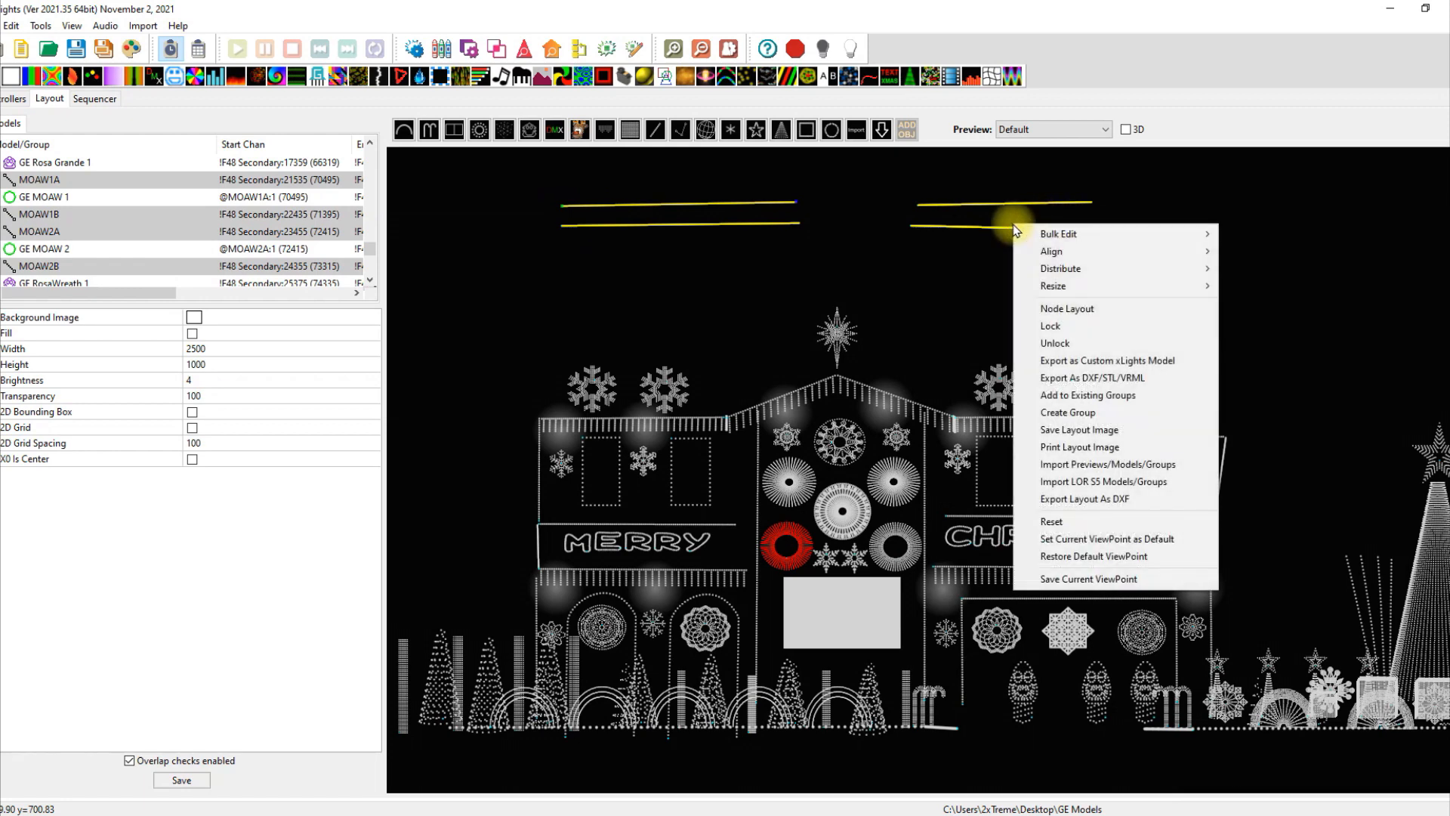
pyautogui.moveTo(1061, 235)
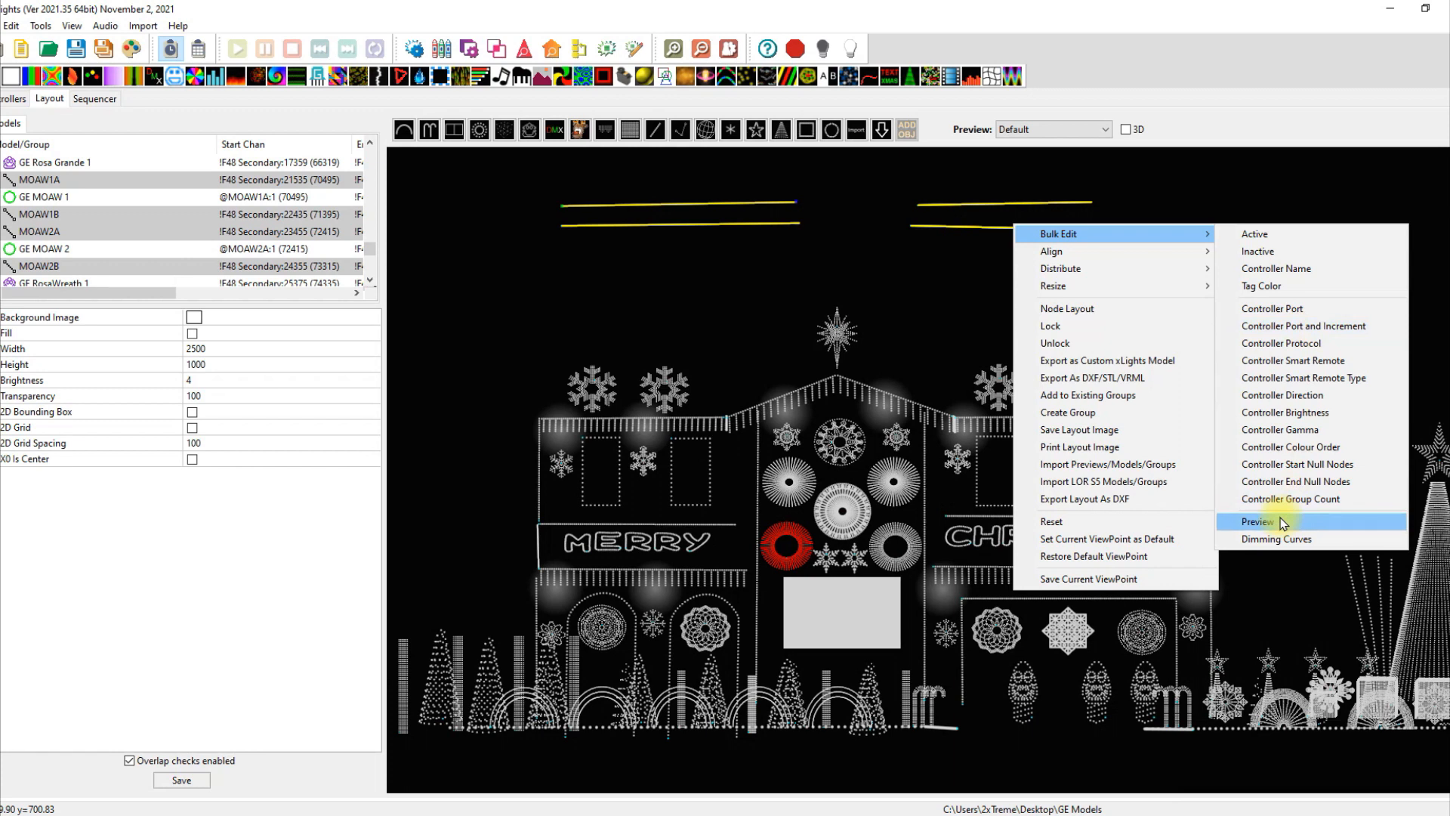
pyautogui.click(1259, 522)
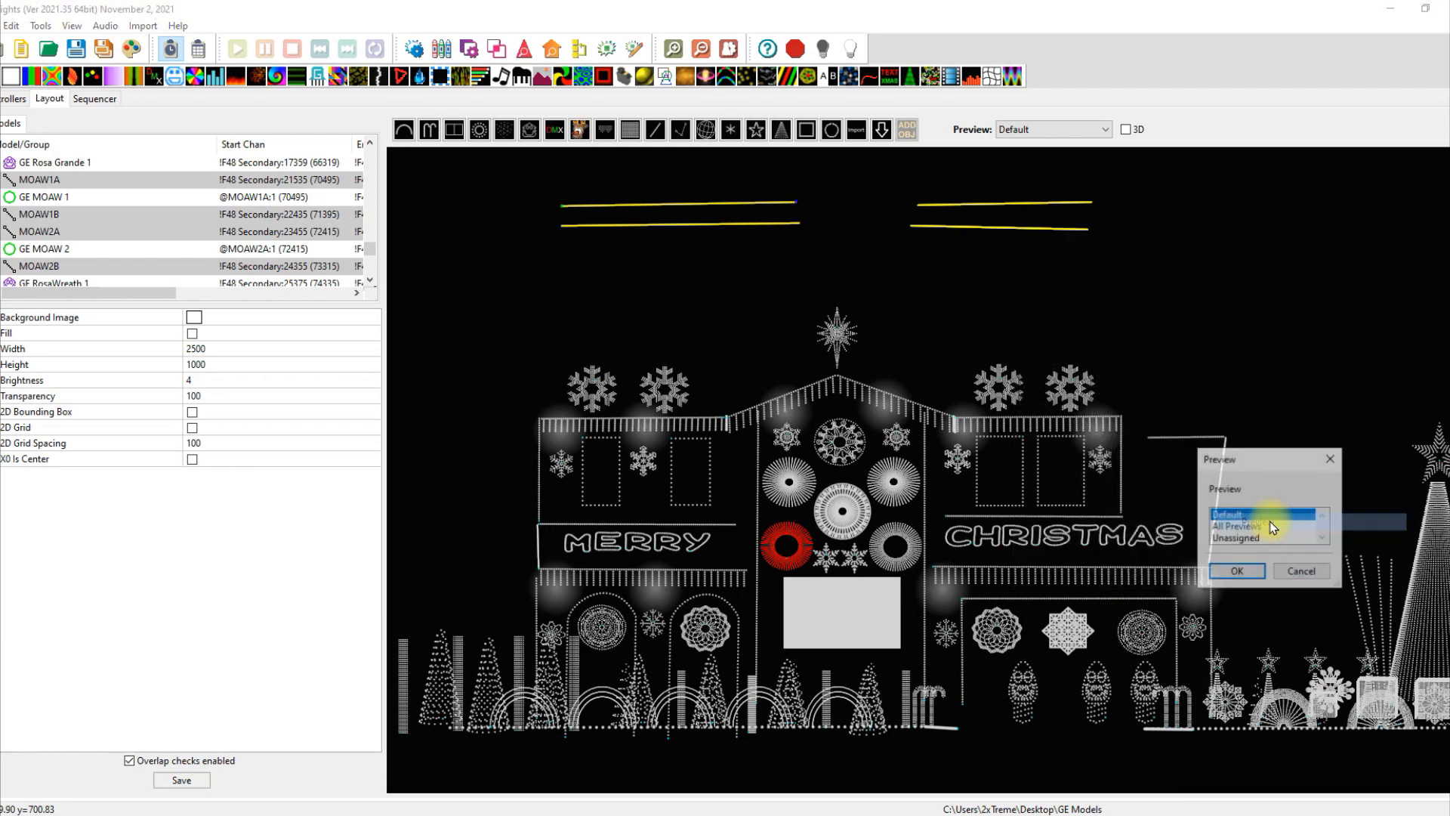
pyautogui.click(1236, 538)
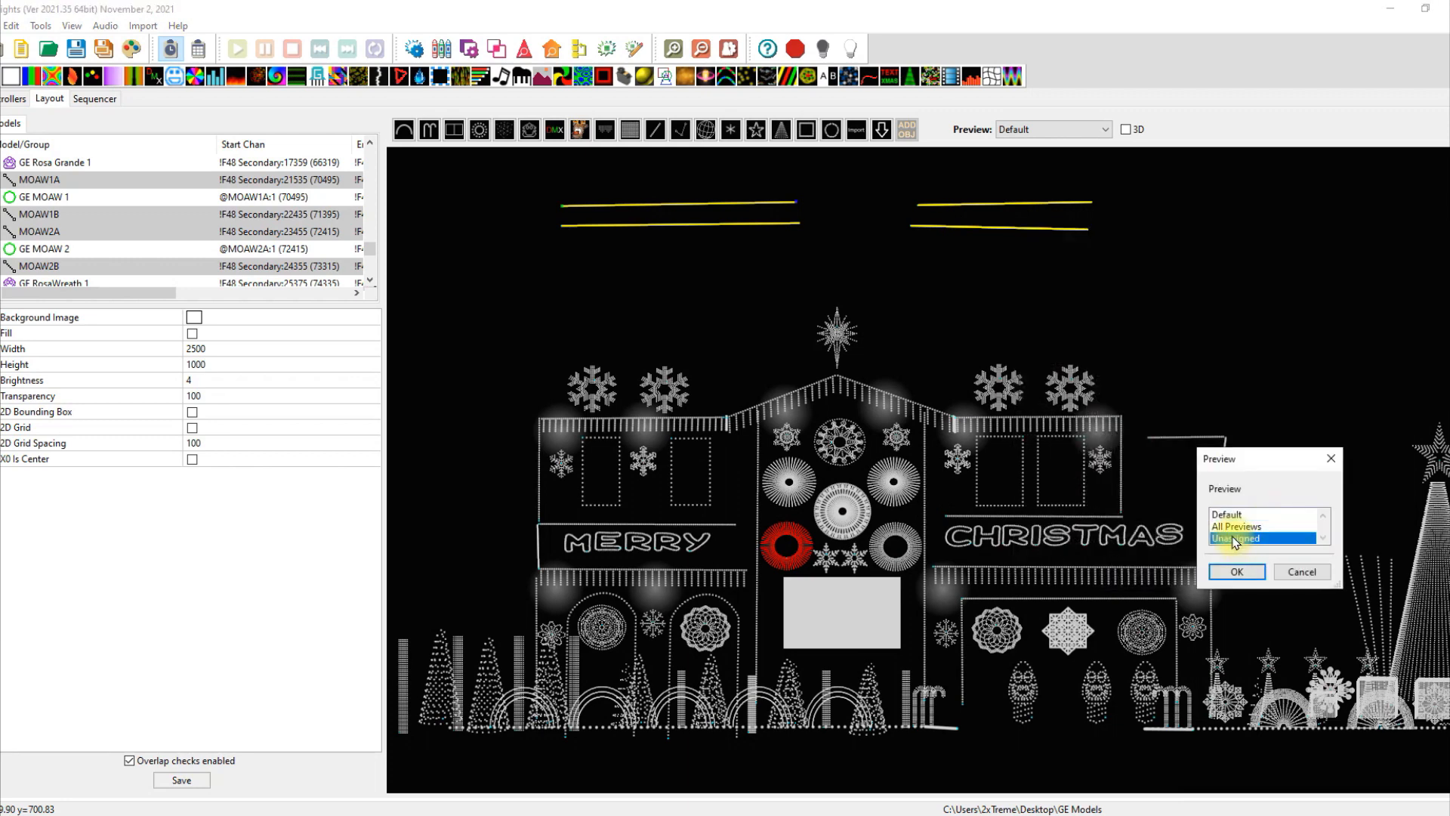
pyautogui.click(1236, 572)
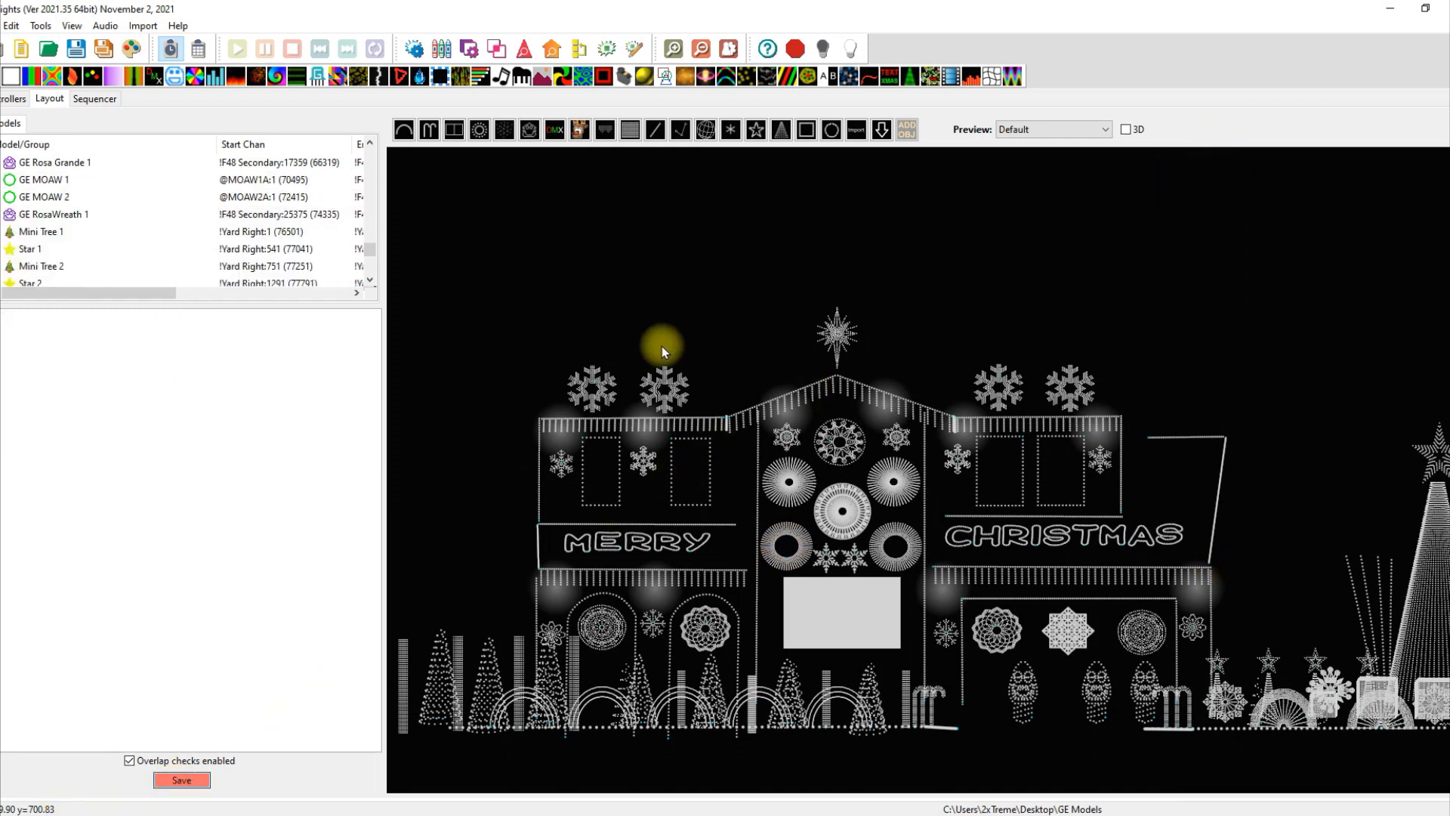
pyautogui.hotkey('ctrl', 's')
# View the Unassigned preview, then return to the Default preview in 3D and open the sequencer.
pyautogui.click(1109, 130)
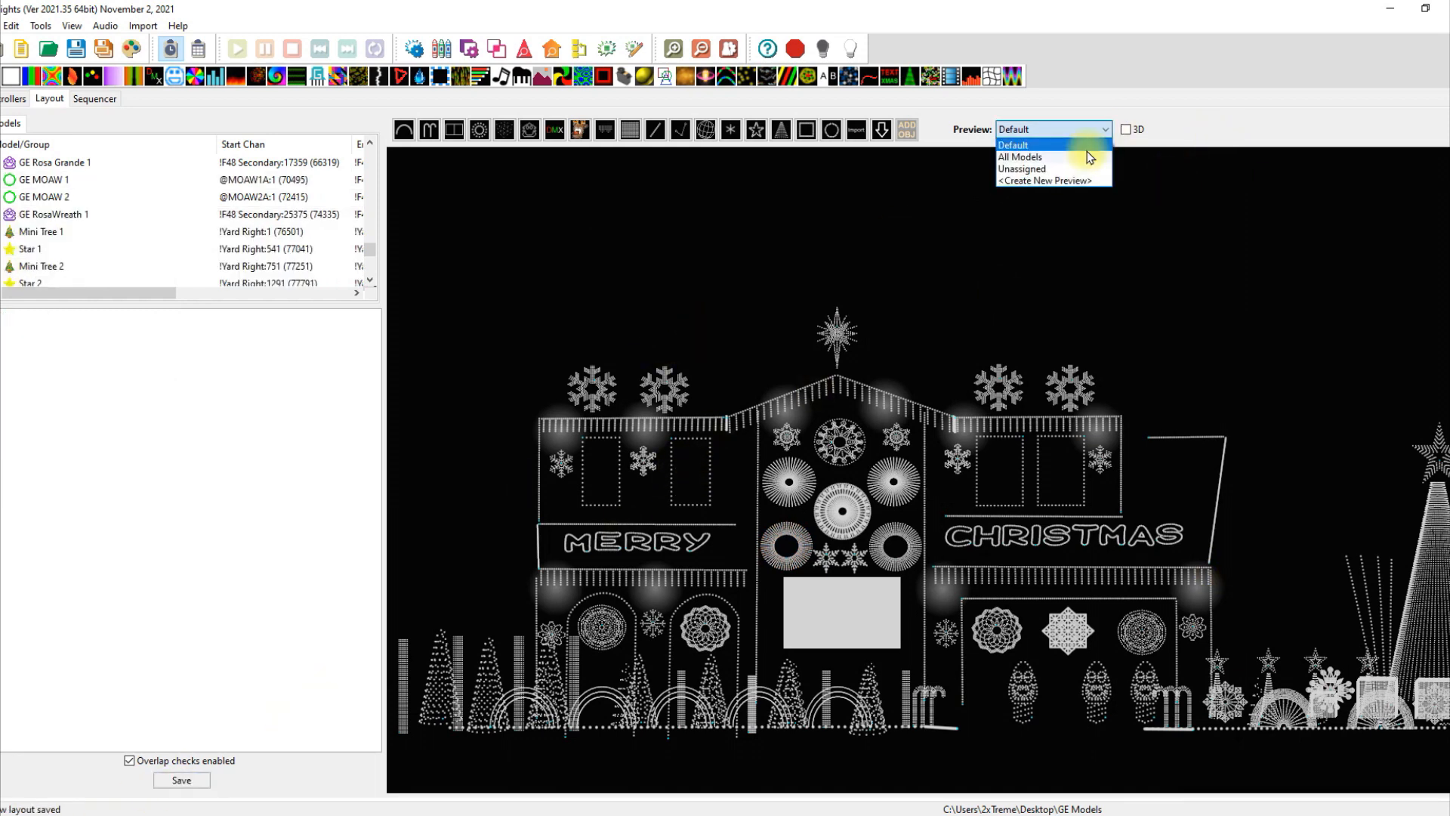
pyautogui.click(1084, 164)
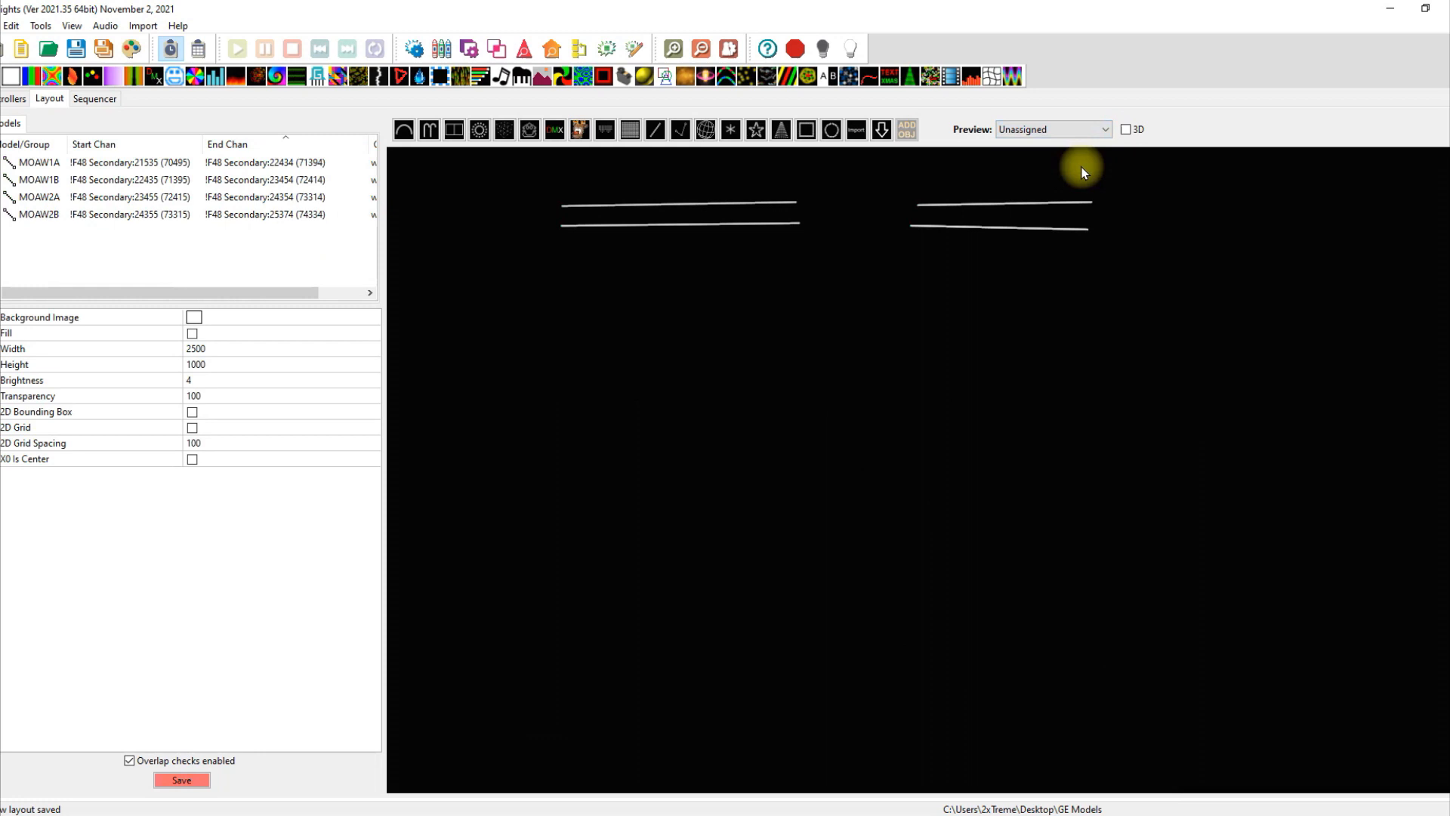
pyautogui.click(1099, 130)
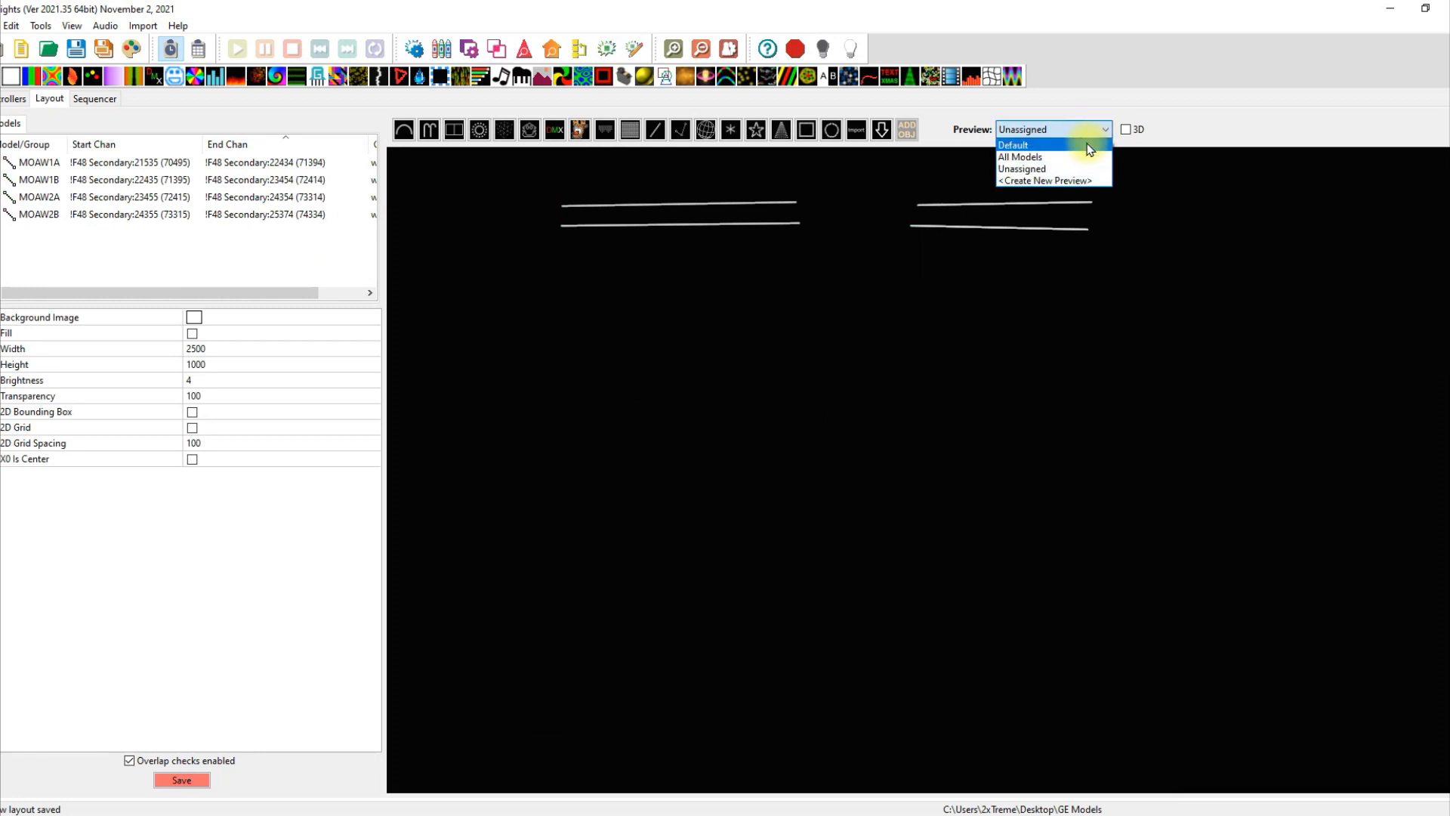
pyautogui.click(1090, 146)
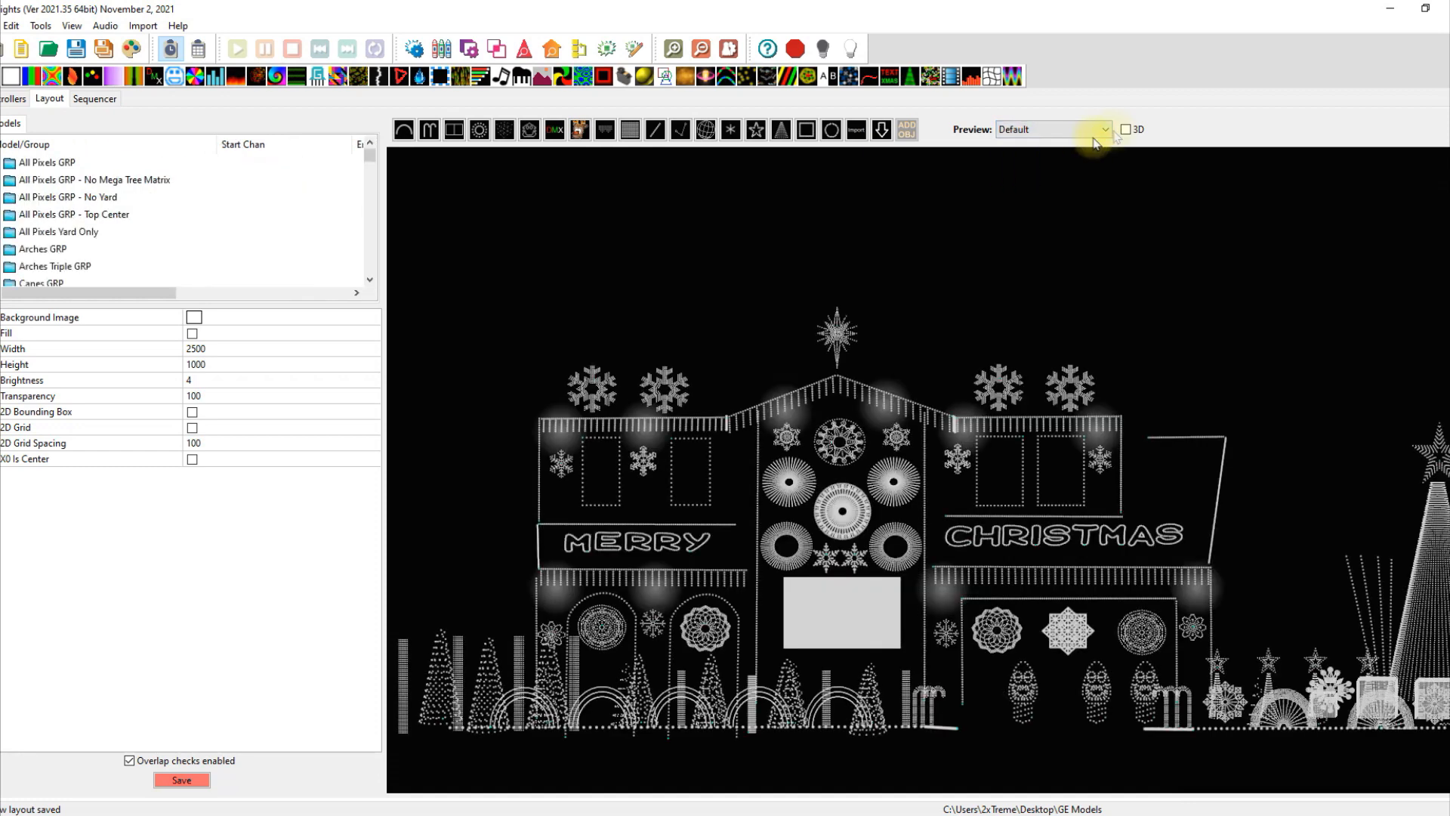
pyautogui.click(1126, 130)
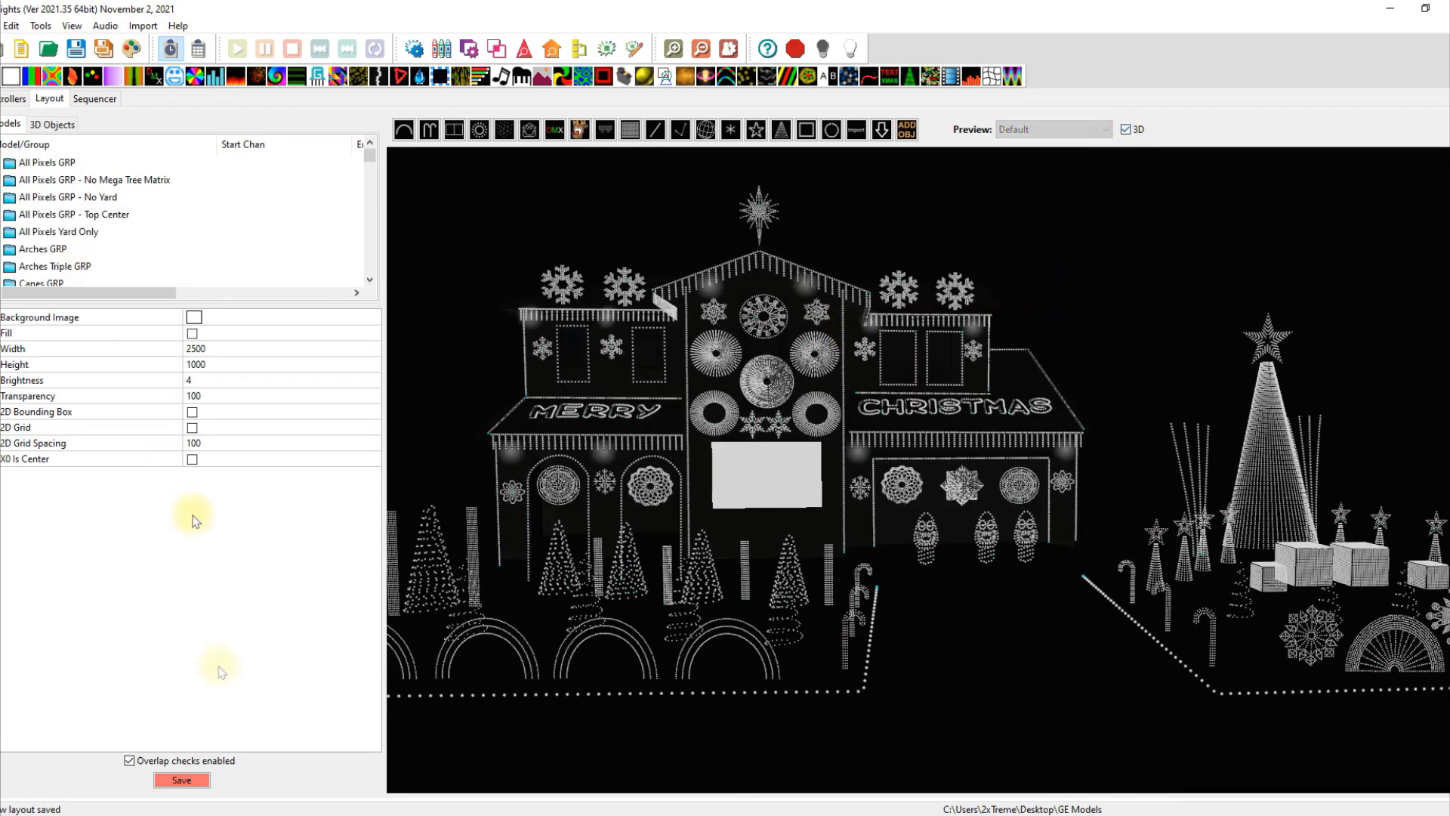
pyautogui.click(95, 100)
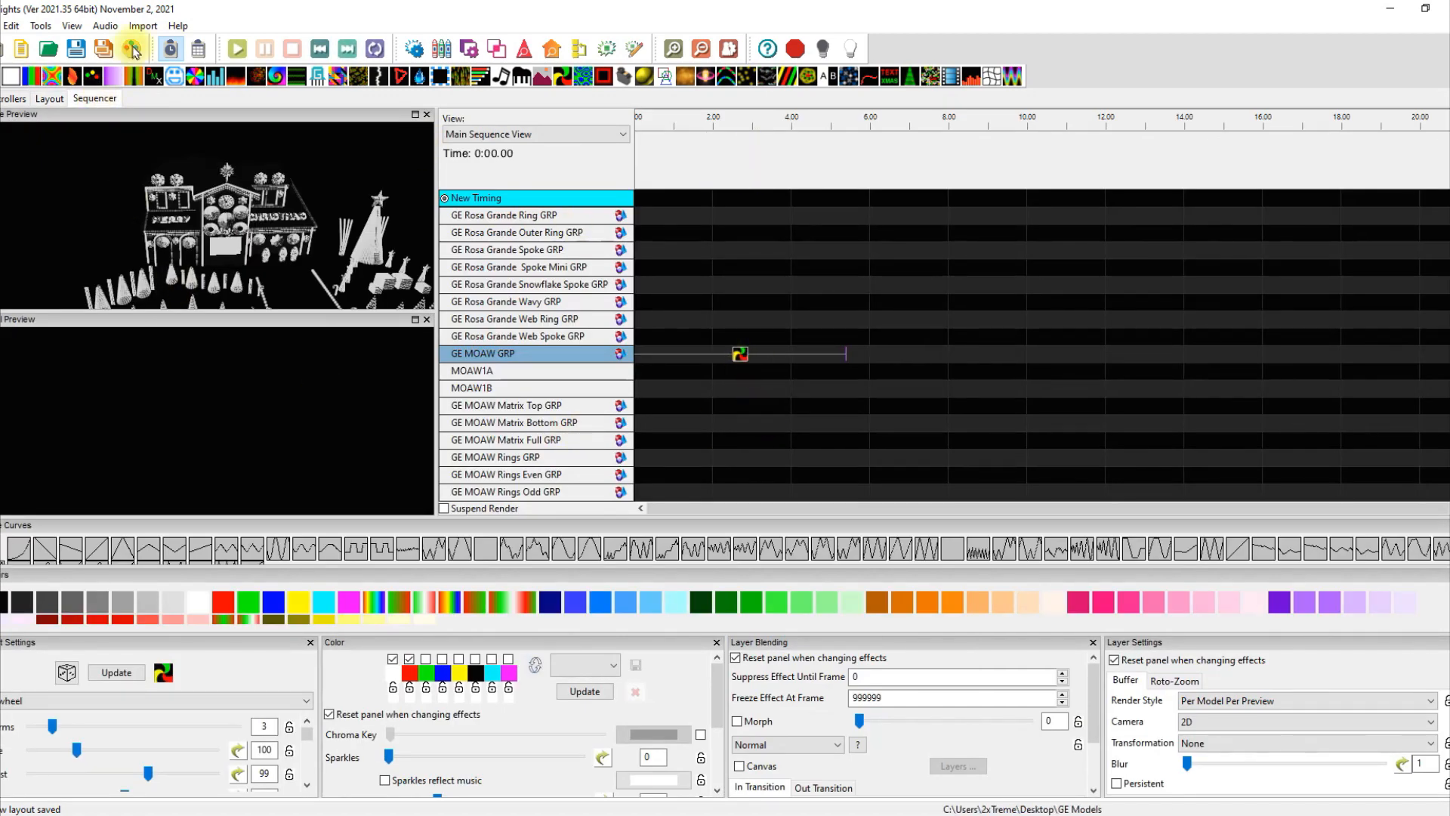
# Render all effects and select the Pinwheel effect on the GE MOAW GRP row.
pyautogui.click(132, 49)
pyautogui.click(738, 355)
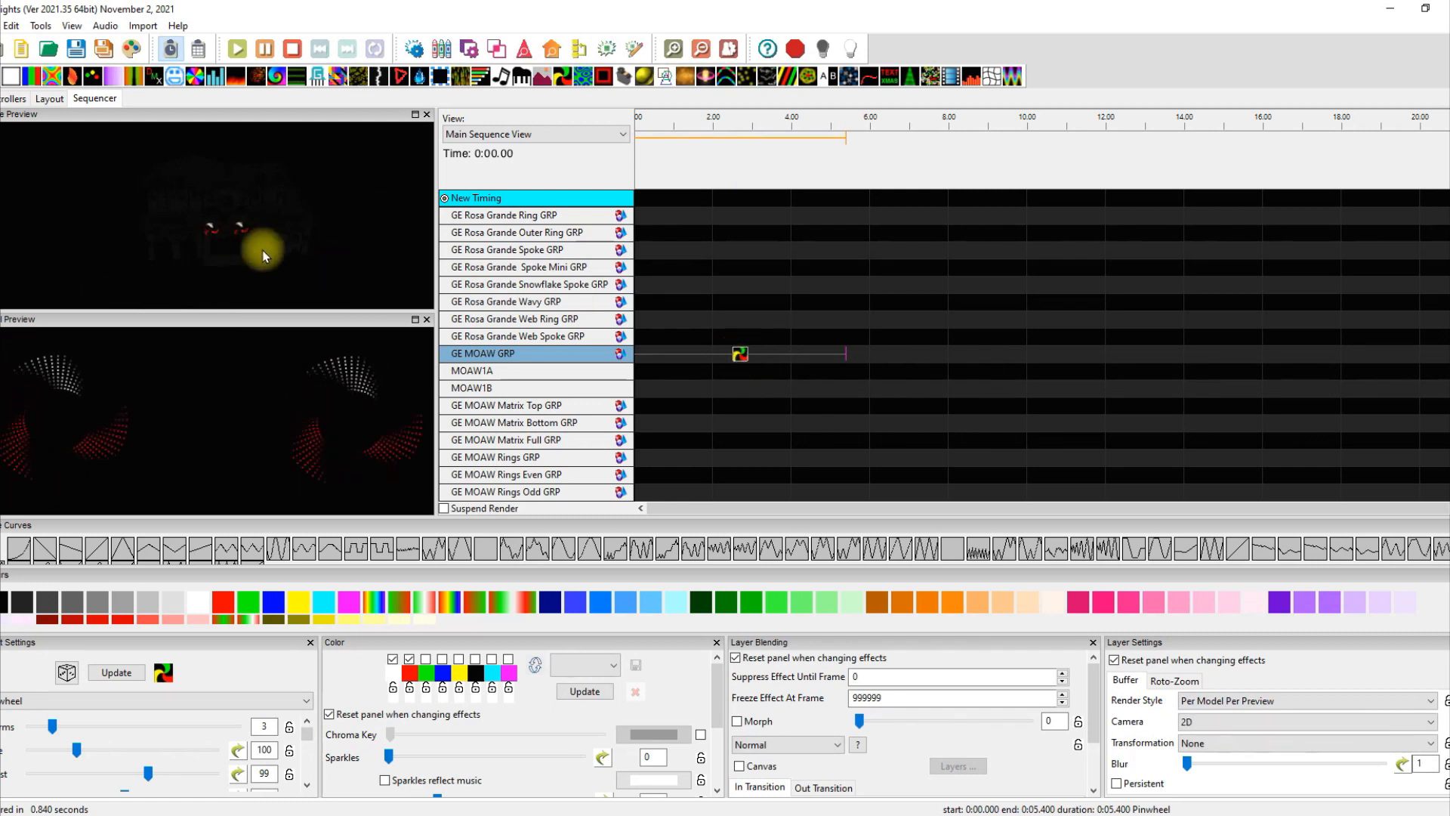